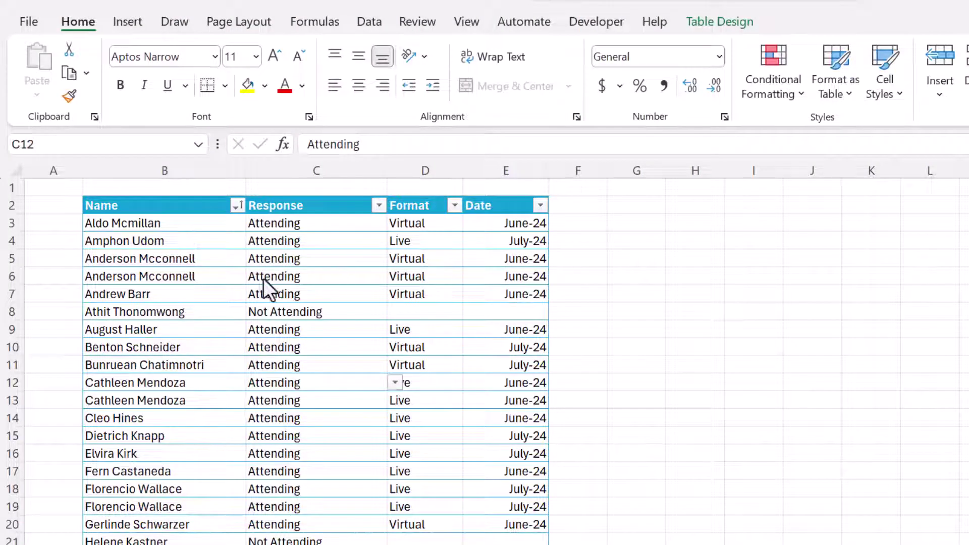
# Select the guest-list table body and start a Duplicate Values highlight rule
pyautogui.click(176, 274)
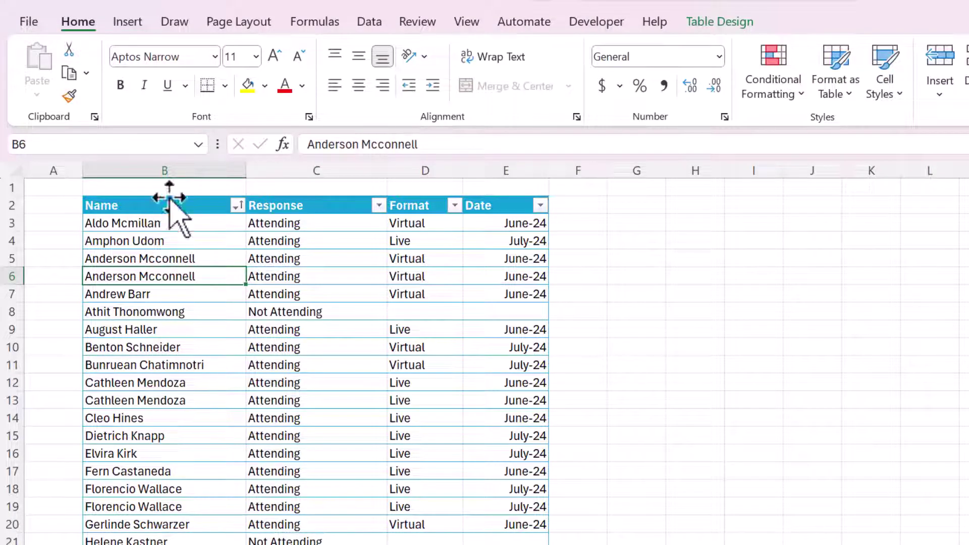
pyautogui.moveTo(168, 201); pyautogui.dragTo(475, 199)
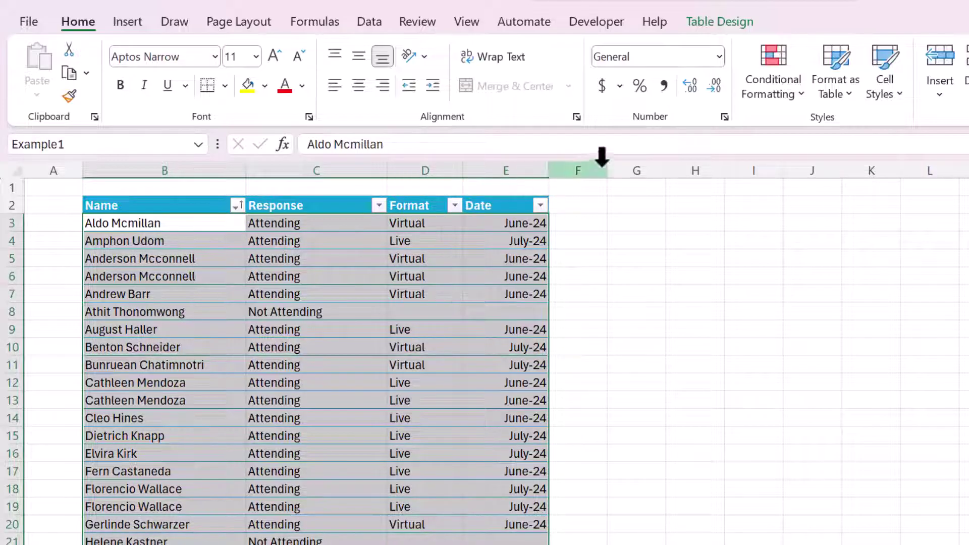
pyautogui.click(791, 93)
pyautogui.moveTo(832, 140)
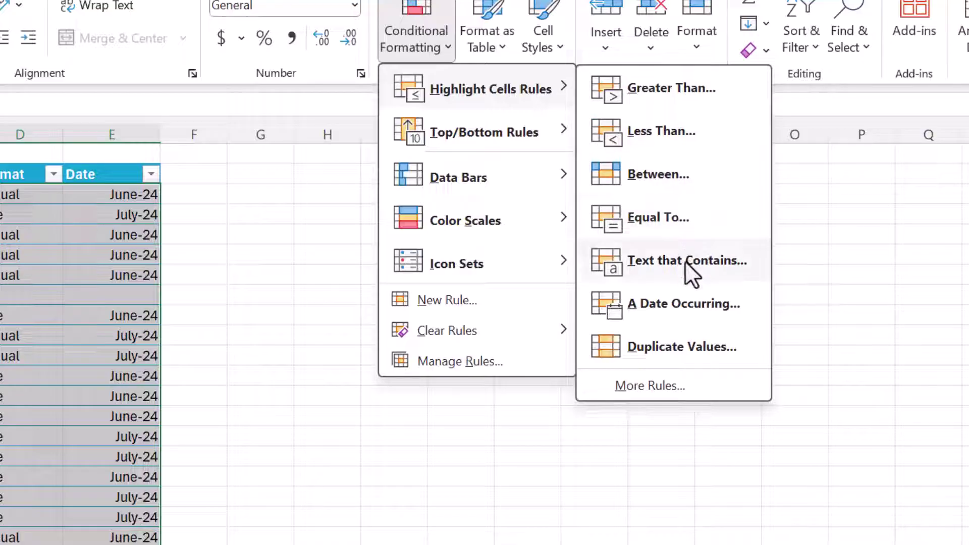
pyautogui.click(681, 346)
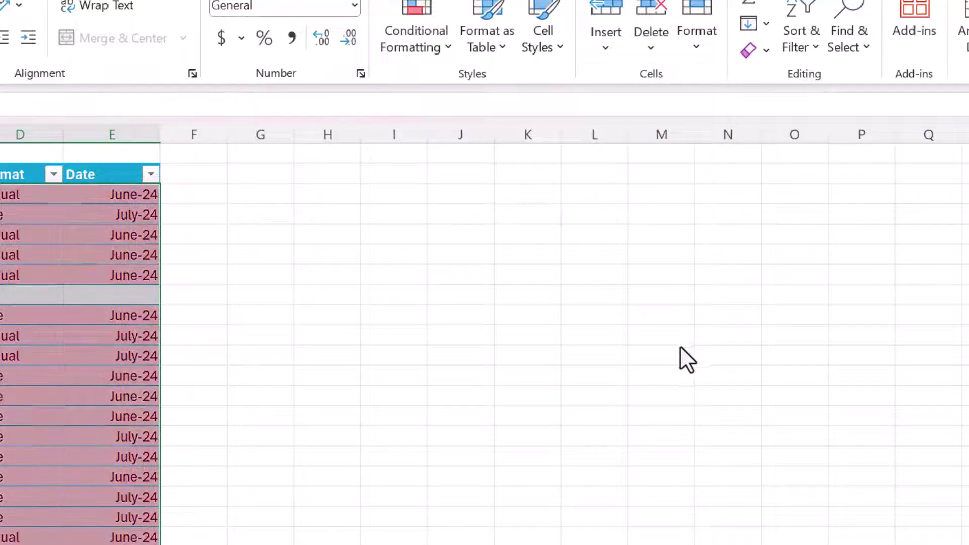
# Apply Yellow Fill with Dark Yellow Text to the duplicate values
pyautogui.click(329, 323)
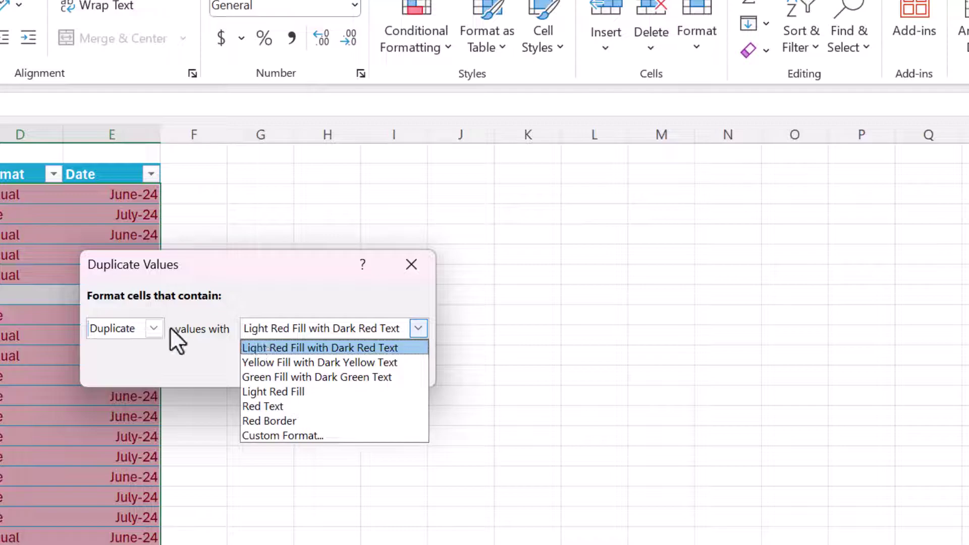
pyautogui.click(277, 394)
pyautogui.click(295, 329)
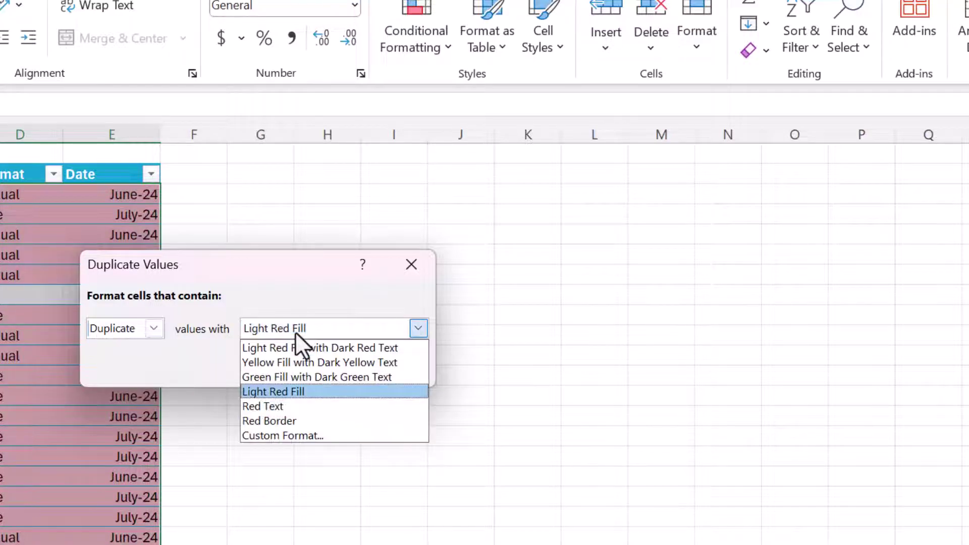
pyautogui.click(289, 362)
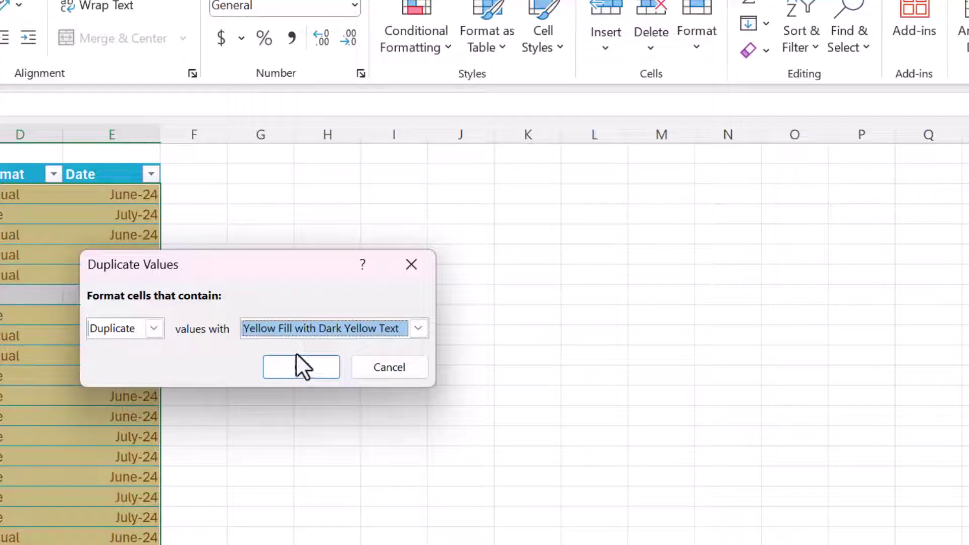
pyautogui.click(283, 333)
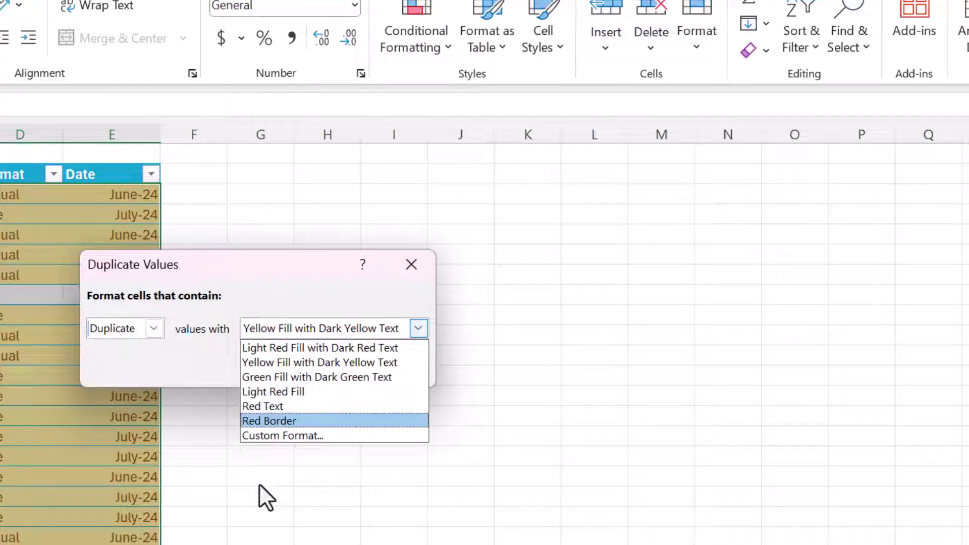
pyautogui.click(217, 374)
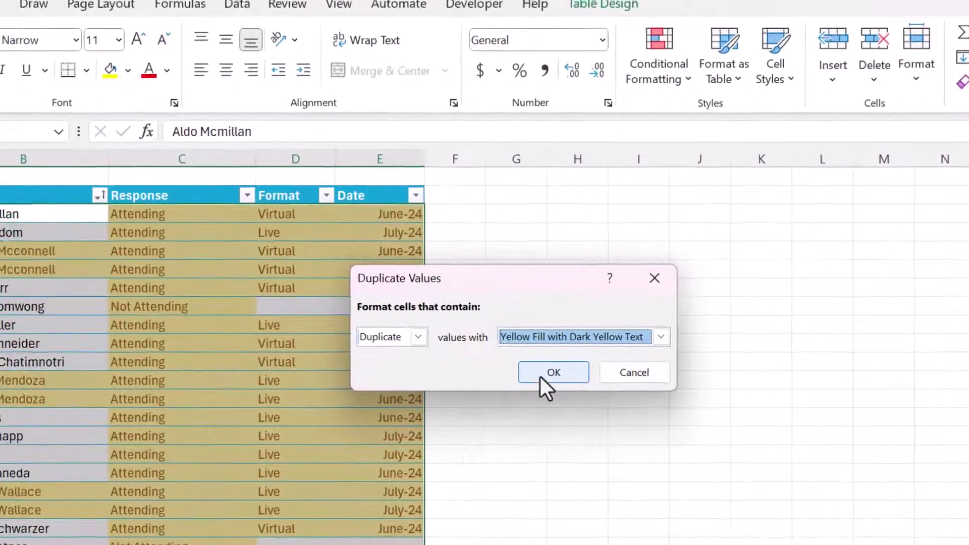
pyautogui.click(300, 365)
pyautogui.click(294, 278)
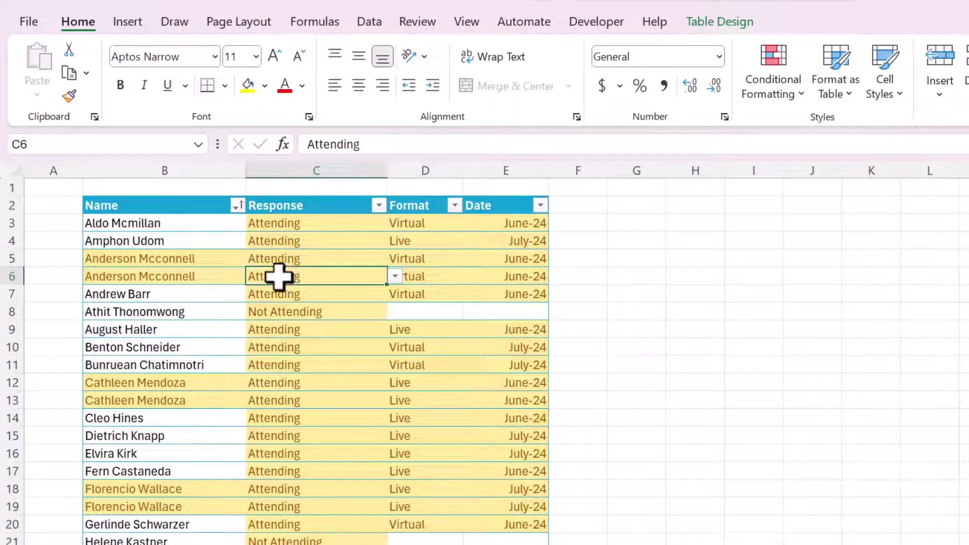
# Inspect the highlighted duplicate name pairs in rows 5-6, 12-13 and 18-19
pyautogui.moveTo(190, 257); pyautogui.dragTo(199, 279)
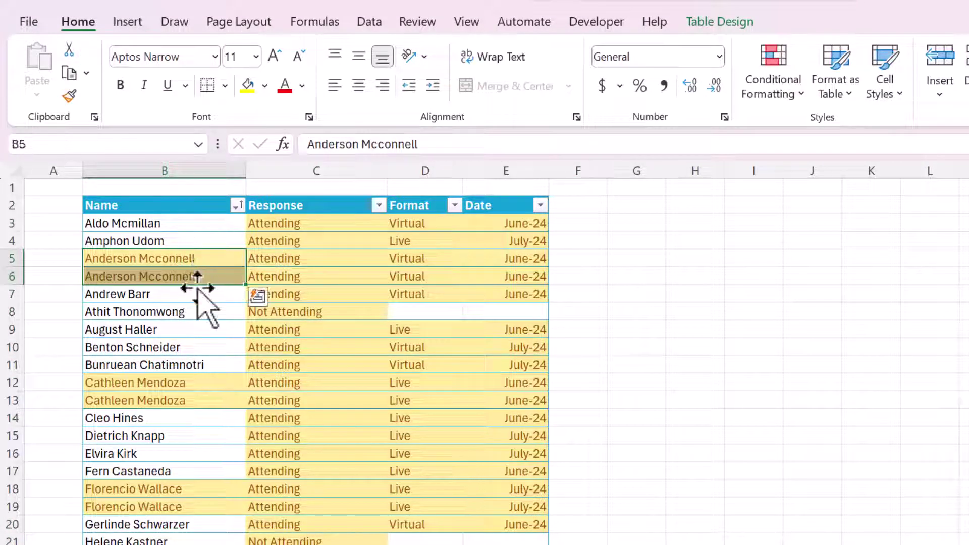
pyautogui.moveTo(162, 384); pyautogui.dragTo(162, 401)
pyautogui.moveTo(156, 490); pyautogui.dragTo(154, 507)
pyautogui.click(312, 437)
# Inspect the yellow-flagged values in the Response, Format and Date columns
pyautogui.moveTo(325, 220); pyautogui.dragTo(386, 488)
pyautogui.moveTo(439, 216); pyautogui.dragTo(437, 544)
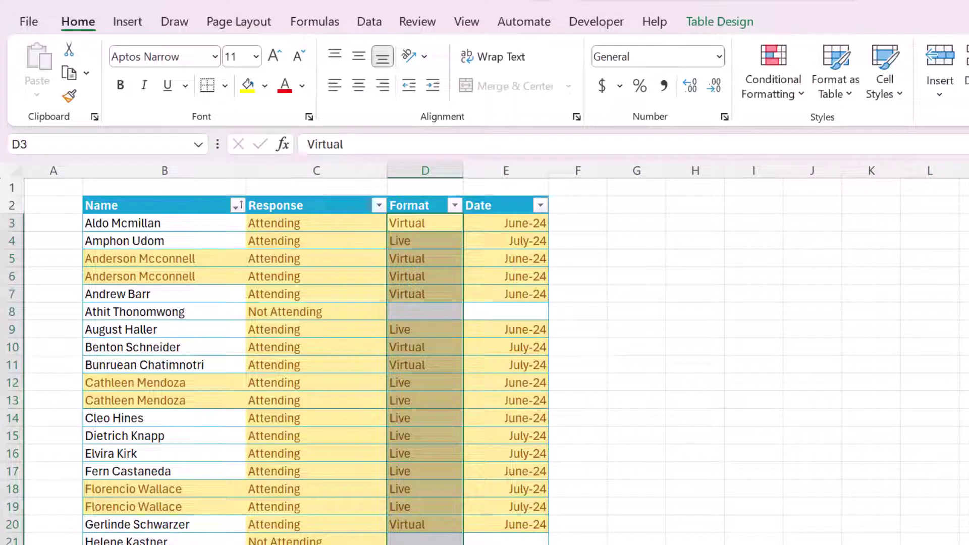
pyautogui.click(497, 543)
pyautogui.moveTo(500, 294); pyautogui.dragTo(498, 227)
pyautogui.click(411, 275)
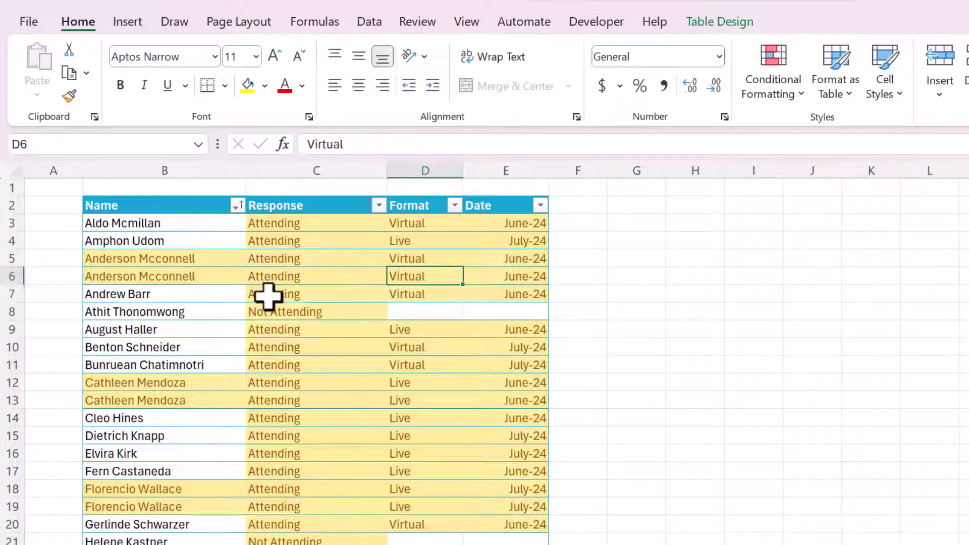
pyautogui.click(270, 298)
# Reselect the duplicated names in rows 5 and 6, then the first guest name
pyautogui.scroll(-8, 296, 308)
pyautogui.scroll(3, 320, 399)
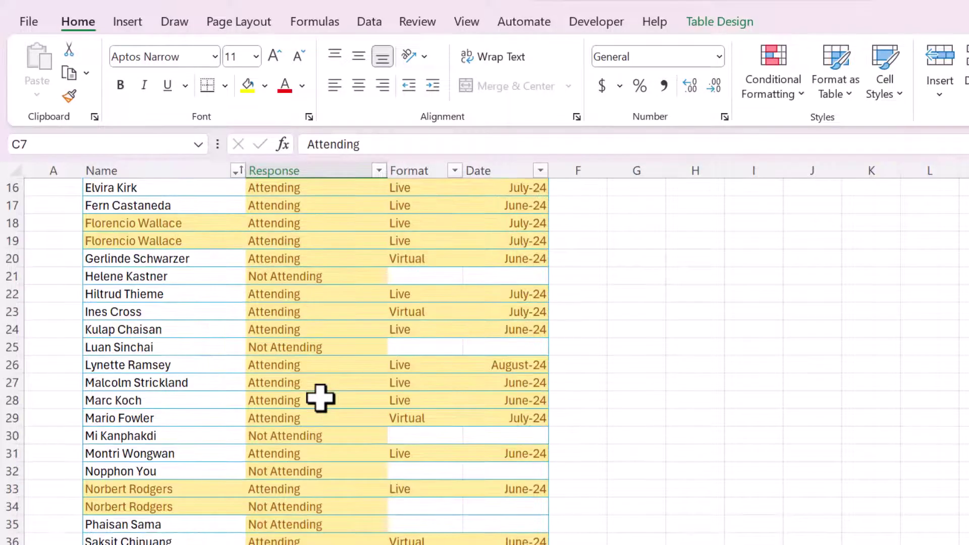
pyautogui.scroll(5, 318, 394)
pyautogui.moveTo(160, 255); pyautogui.dragTo(159, 276)
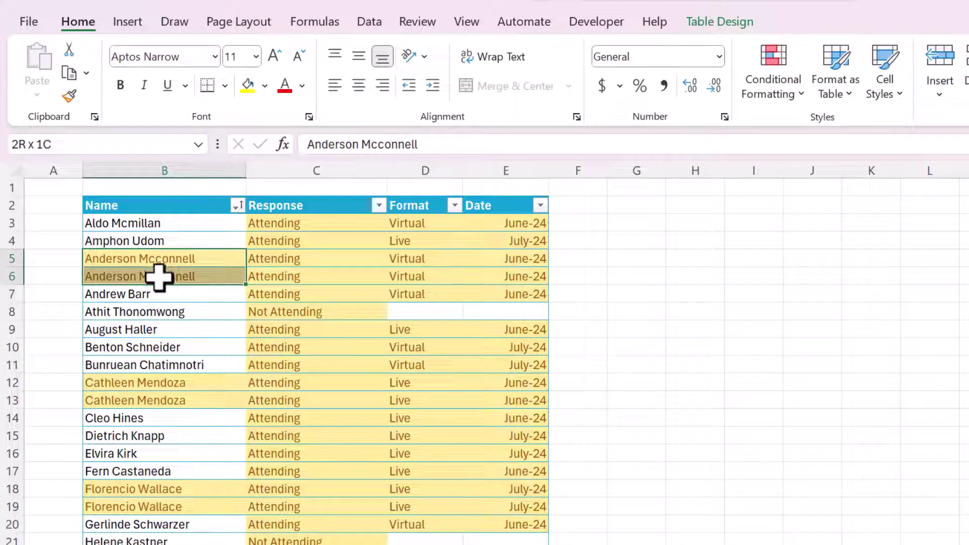
pyautogui.click(172, 225)
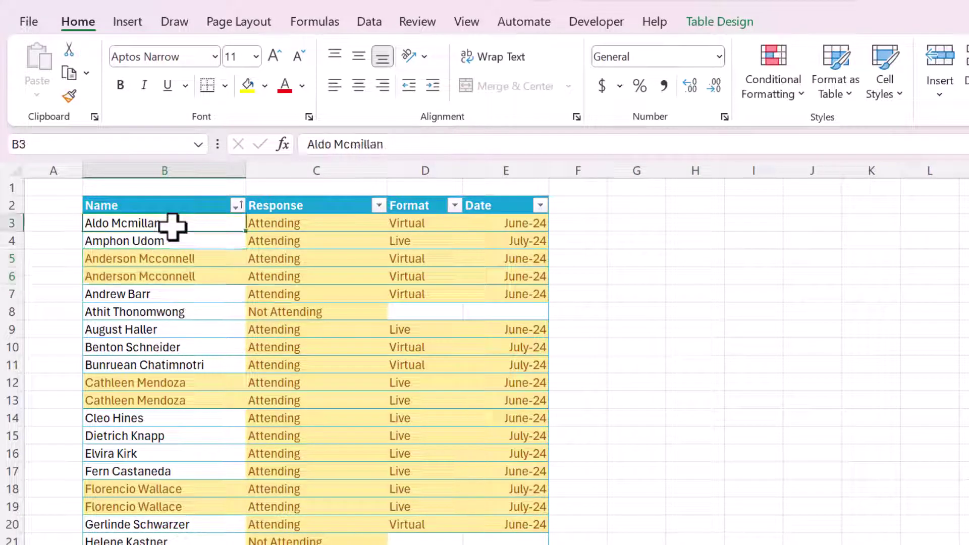
pyautogui.hotkey('ctrl', 'a')
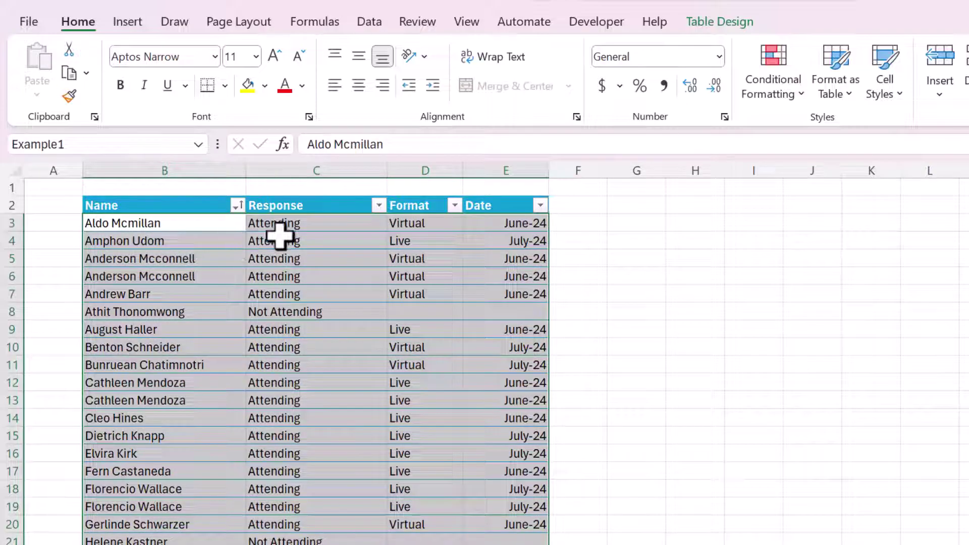
pyautogui.click(313, 276)
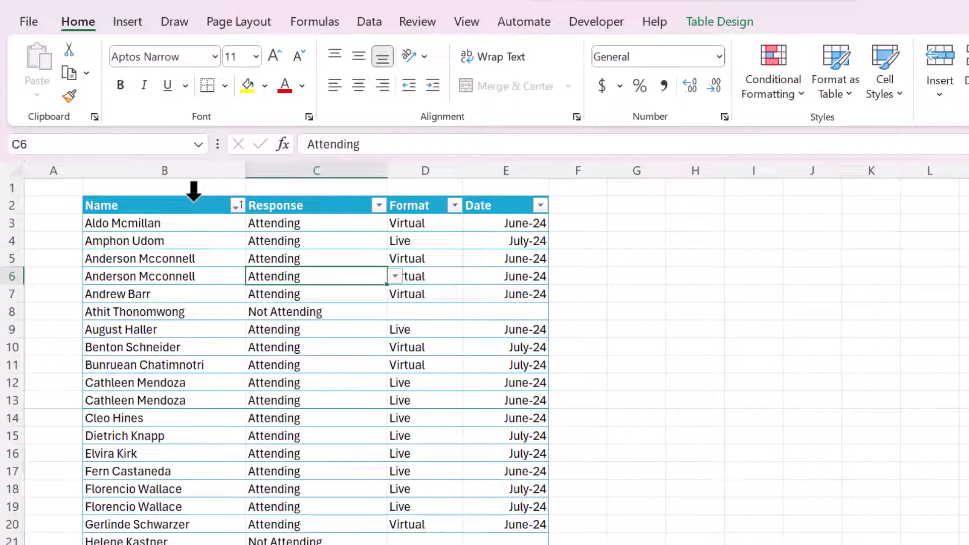
pyautogui.click(194, 191)
pyautogui.click(773, 81)
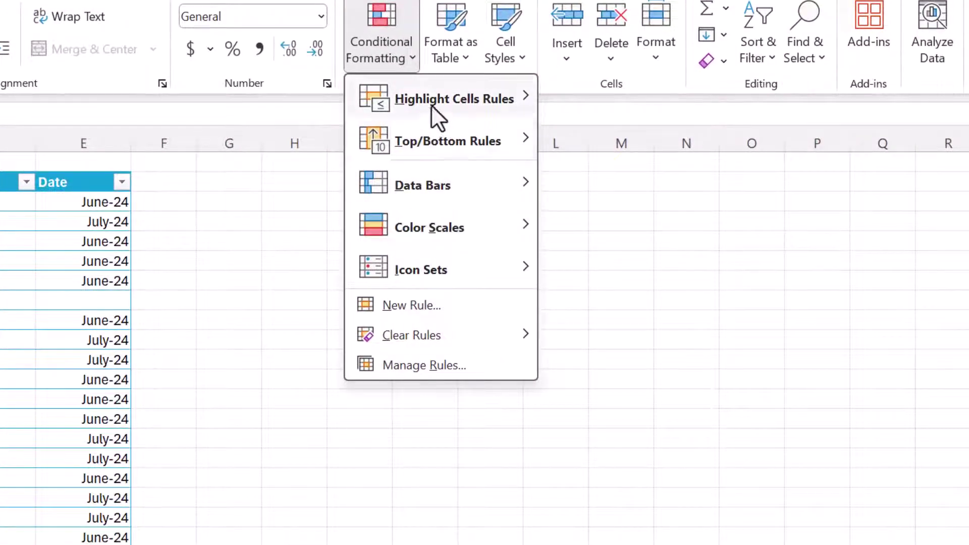
pyautogui.moveTo(431, 105)
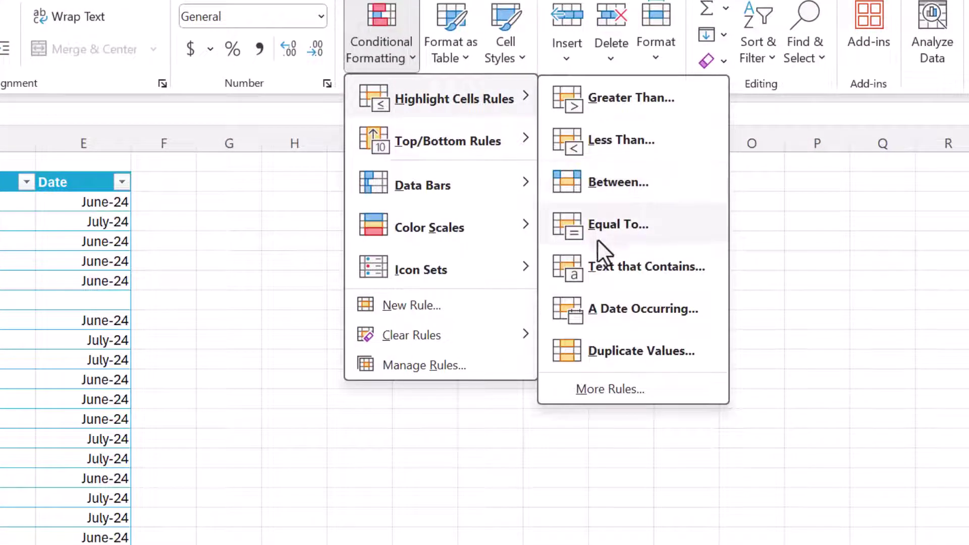
pyautogui.click(585, 341)
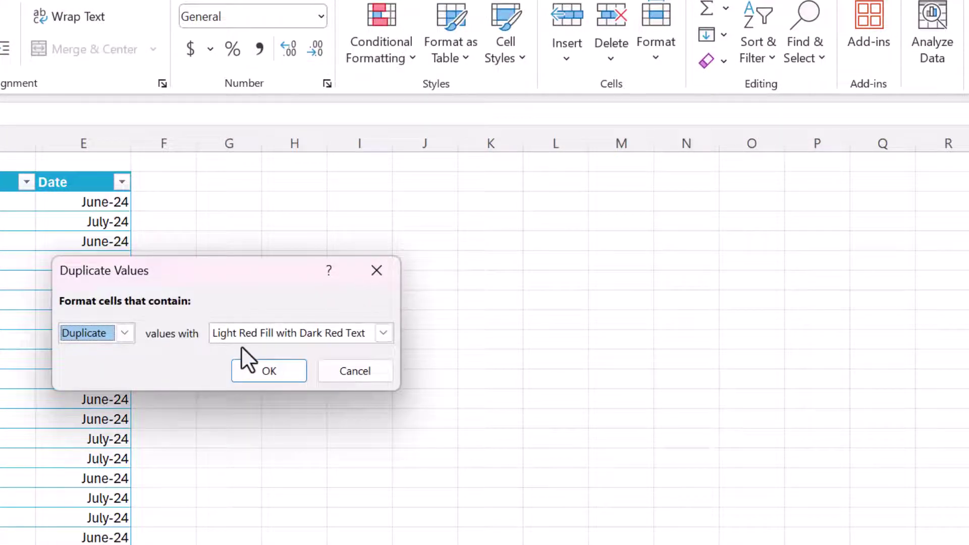
pyautogui.click(250, 372)
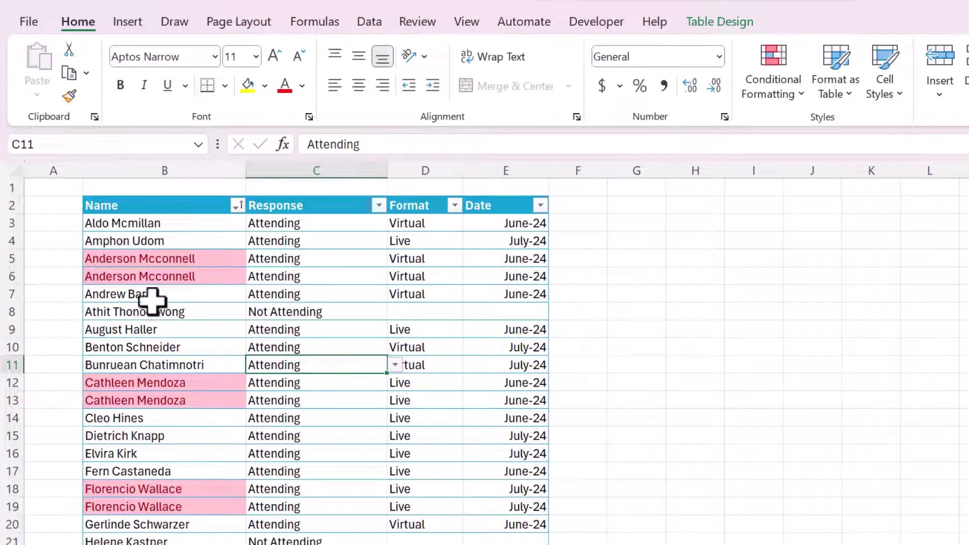
pyautogui.scroll(-5, 181, 262)
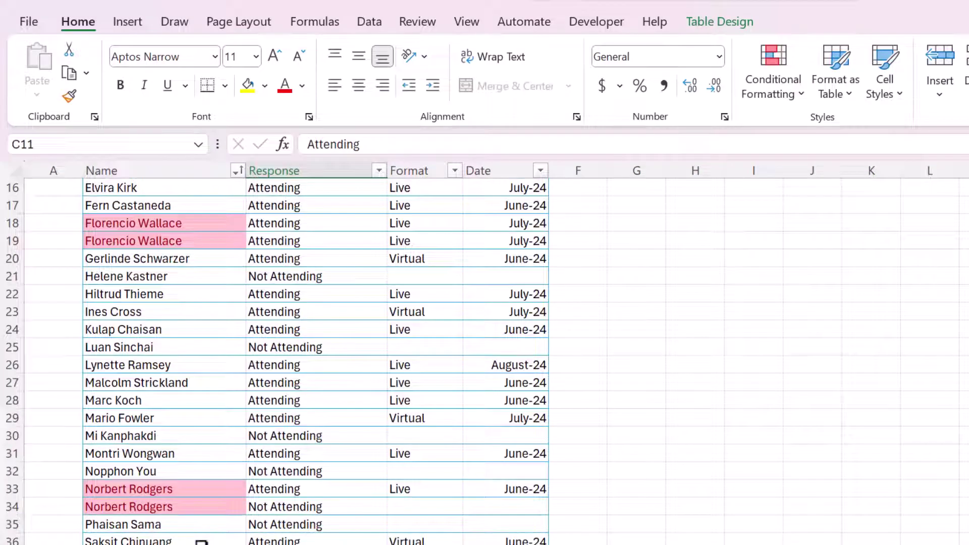
pyautogui.click(201, 544)
pyautogui.click(182, 382)
pyautogui.scroll(5, 182, 379)
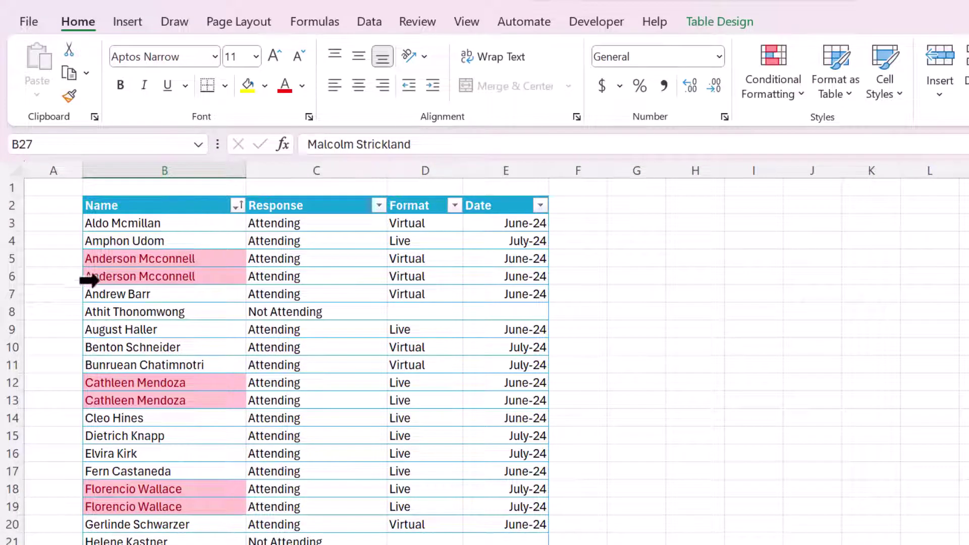
# Sort the guest list A to Z by Name, then filter it to the pink-shaded duplicate names
pyautogui.click(236, 206)
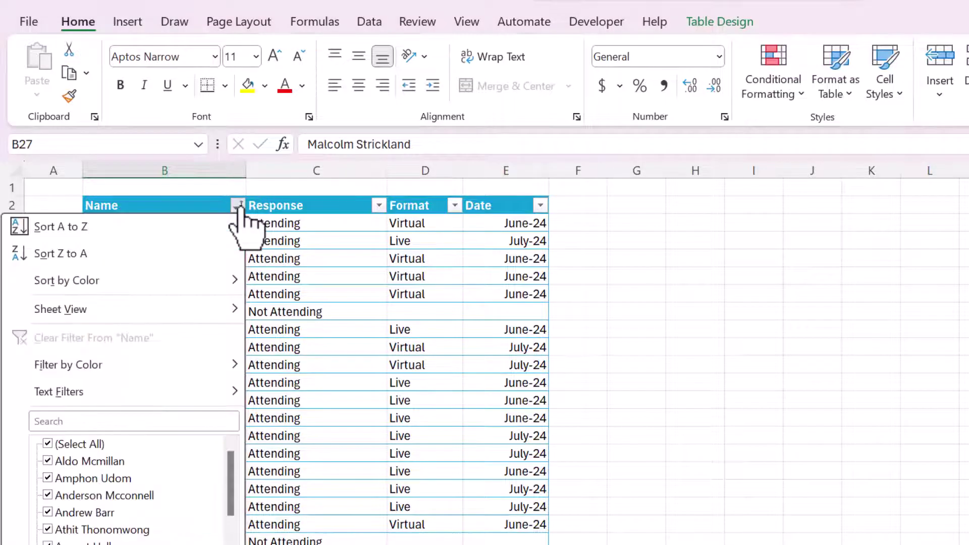
pyautogui.click(197, 232)
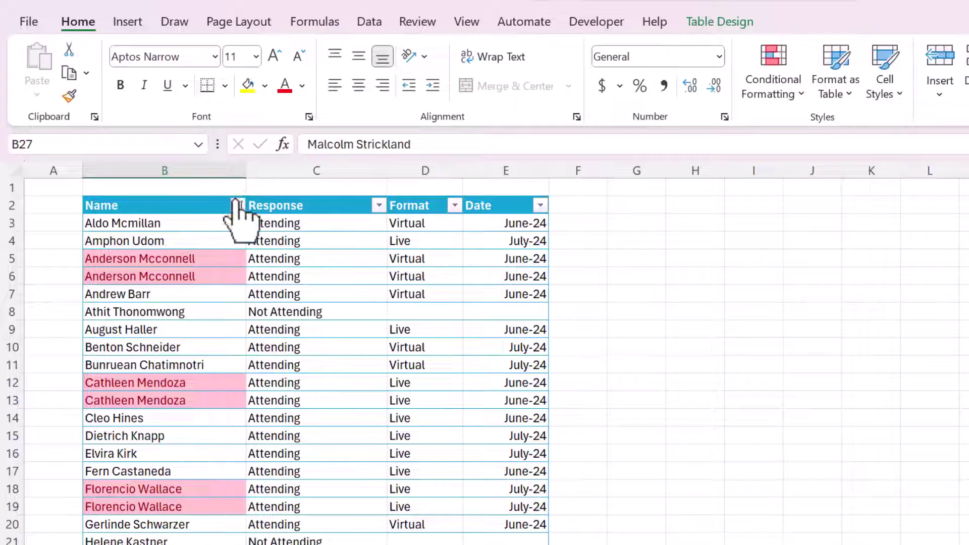
pyautogui.click(236, 206)
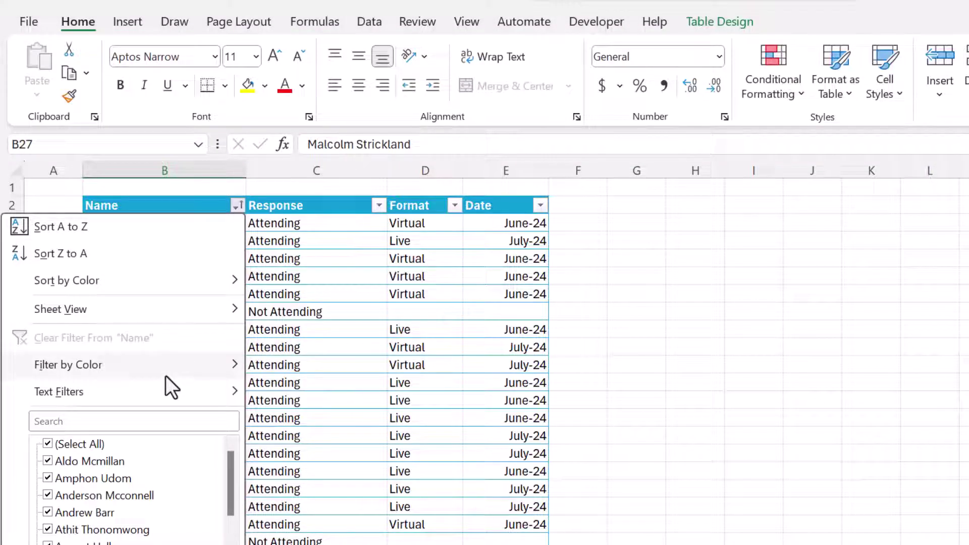
pyautogui.moveTo(166, 372)
pyautogui.click(278, 390)
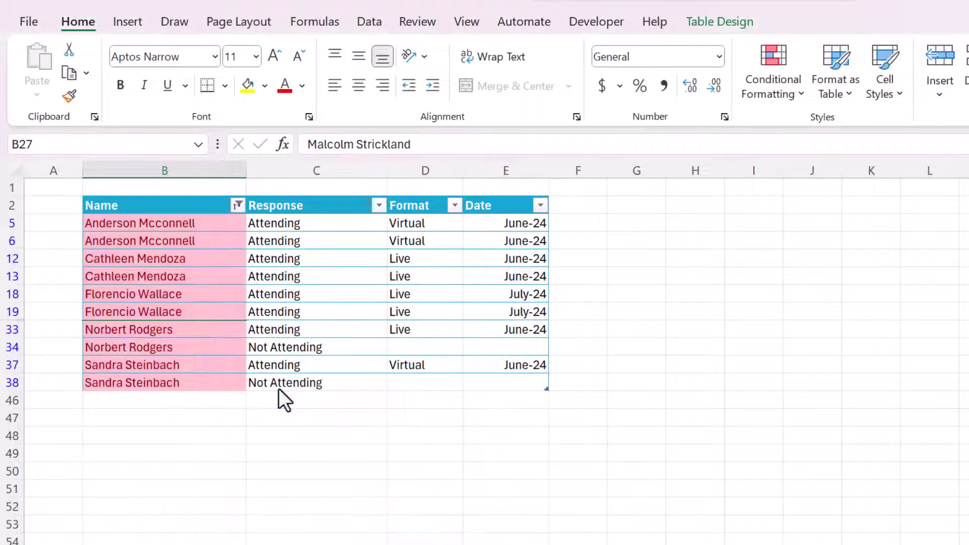
pyautogui.click(313, 258)
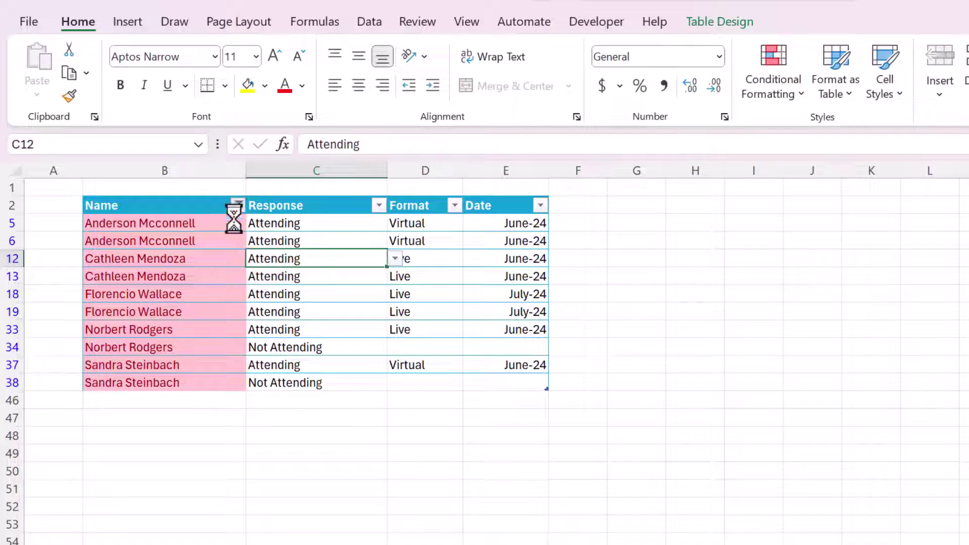
# Clear the colour filter from the Name column so all guests show again
pyautogui.click(238, 205)
pyautogui.click(197, 337)
pyautogui.click(289, 262)
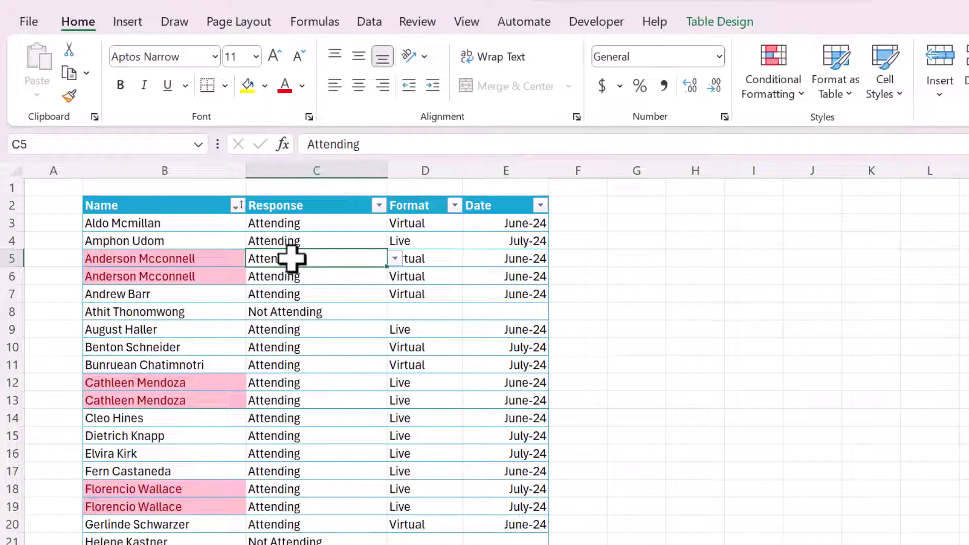
# Sort the table A to Z by Response so Not Attending guests fall to the bottom
pyautogui.click(379, 205)
pyautogui.click(368, 227)
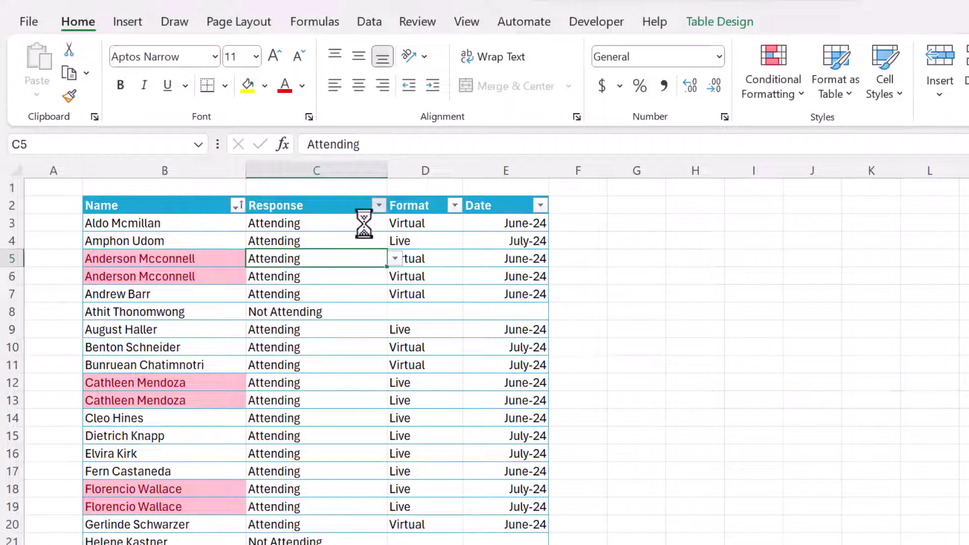
pyautogui.scroll(-1, 201, 459)
pyautogui.scroll(-4, 201, 459)
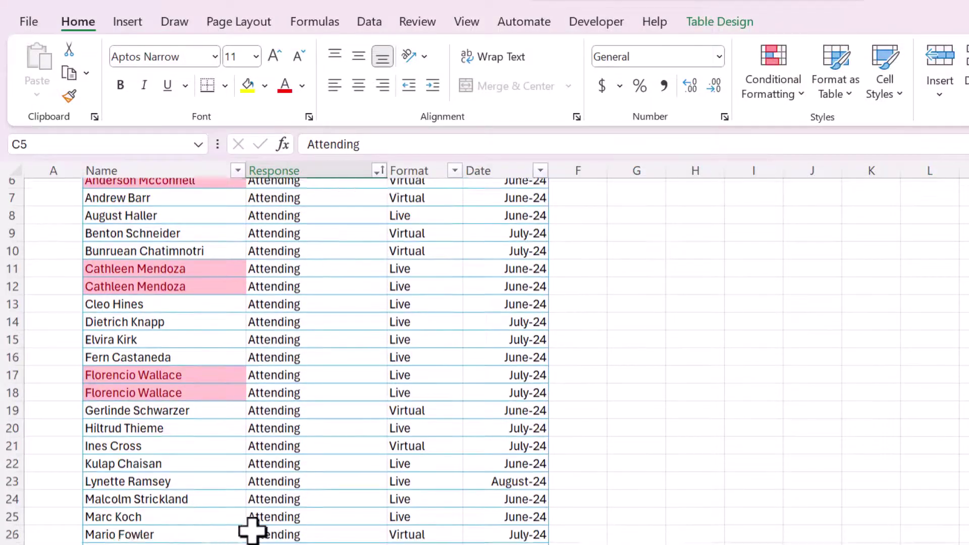
pyautogui.click(157, 412)
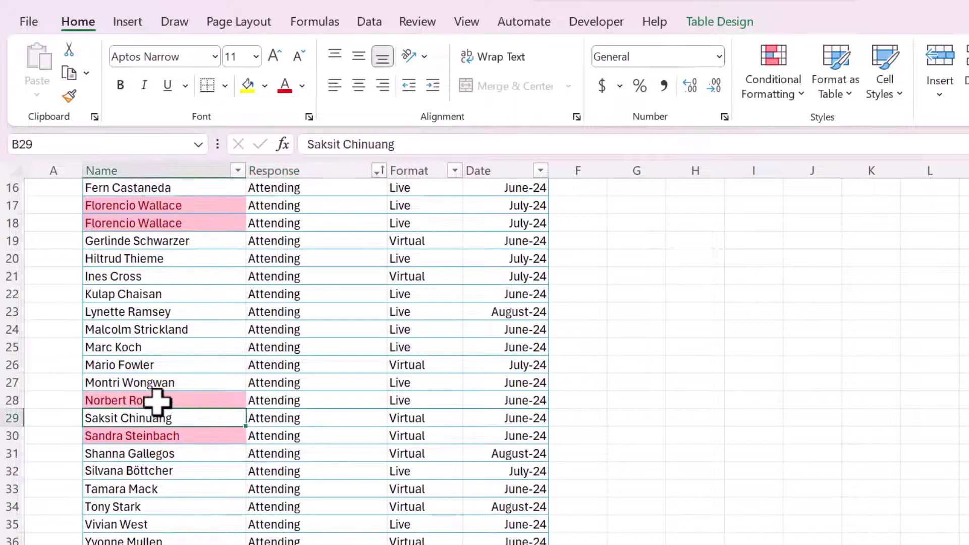
pyautogui.click(158, 400)
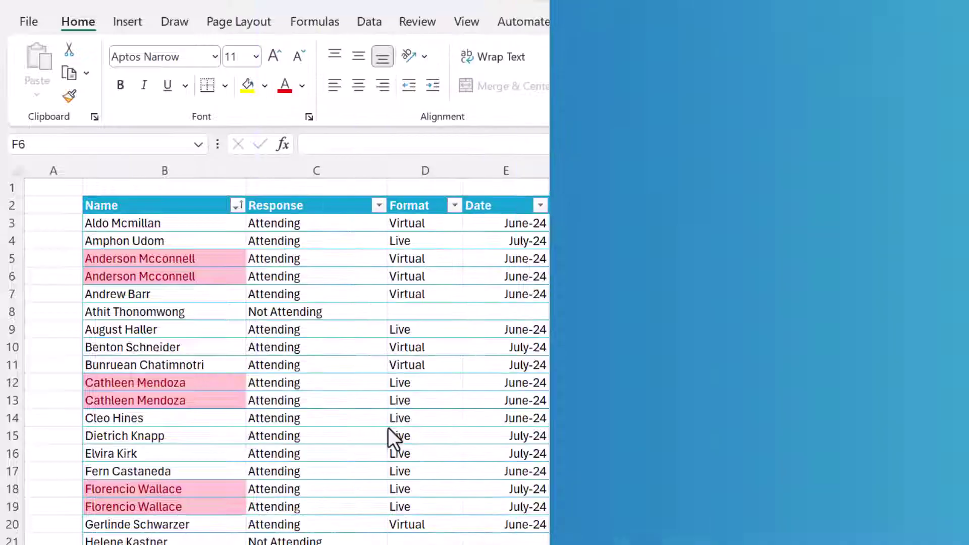
pyautogui.scroll(-7, 389, 416)
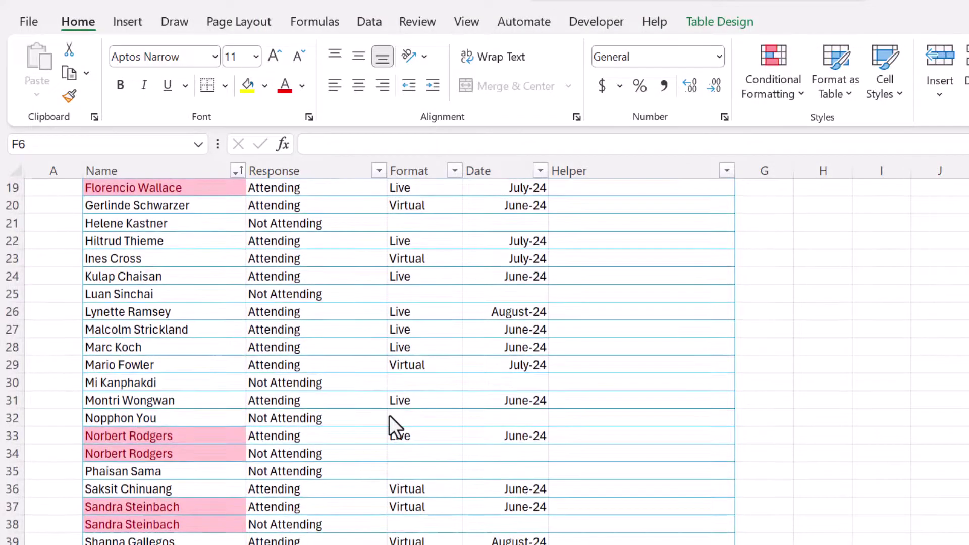
pyautogui.moveTo(160, 457); pyautogui.dragTo(157, 469)
pyautogui.moveTo(280, 455); pyautogui.dragTo(532, 469)
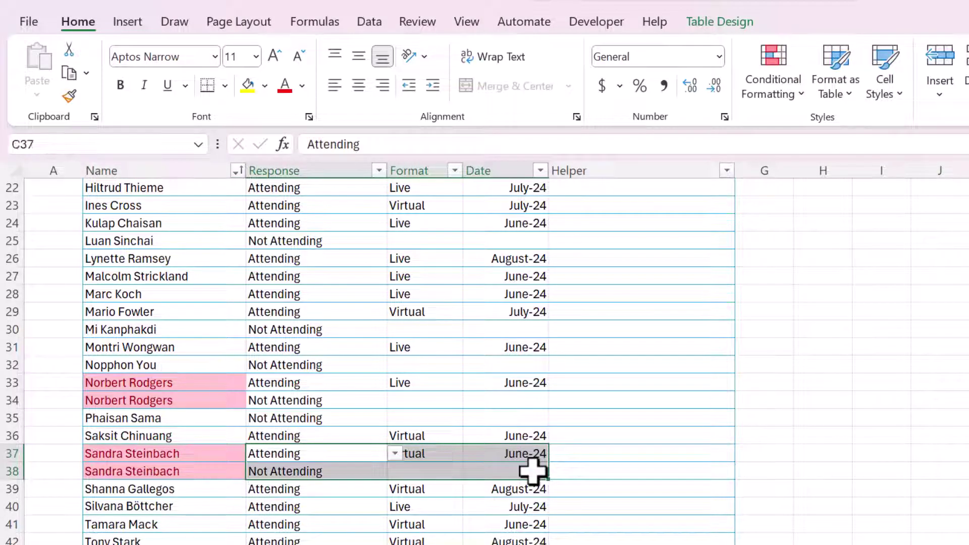
pyautogui.click(586, 474)
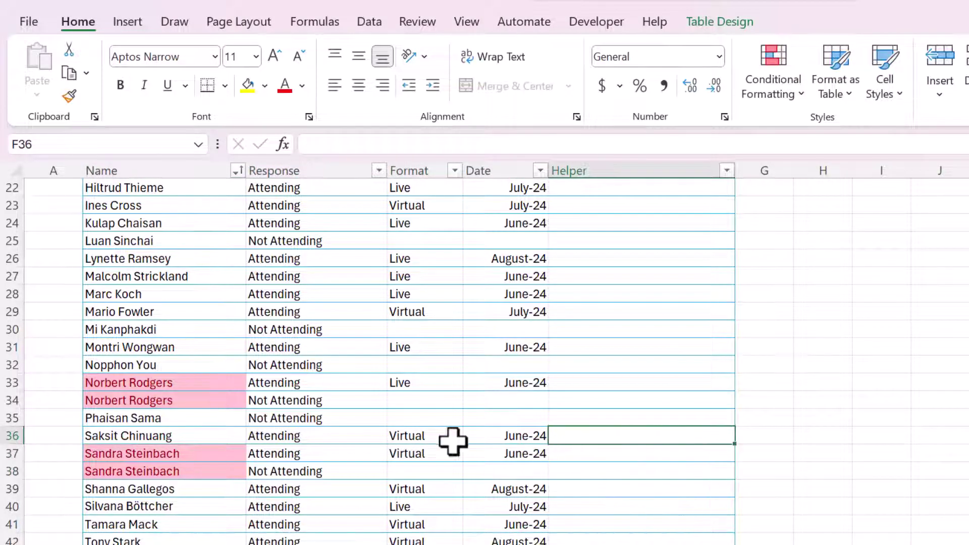
pyautogui.moveTo(220, 455); pyautogui.dragTo(177, 470)
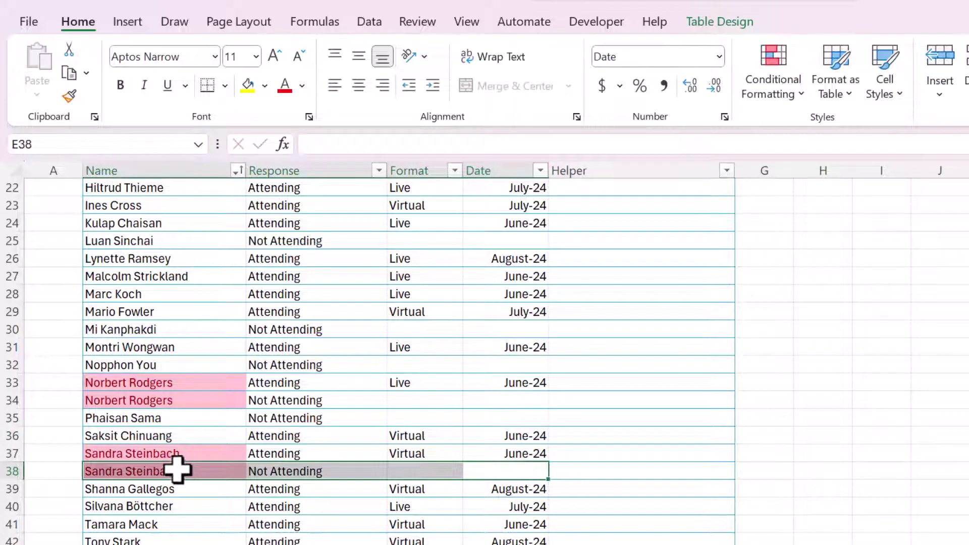
pyautogui.click(193, 434)
pyautogui.scroll(4, 207, 429)
pyautogui.scroll(3, 207, 428)
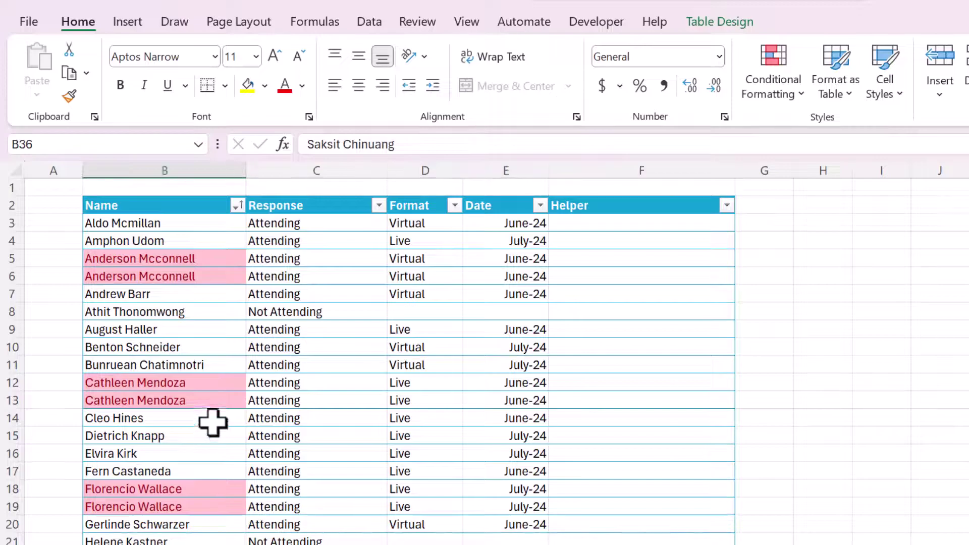
pyautogui.click(620, 223)
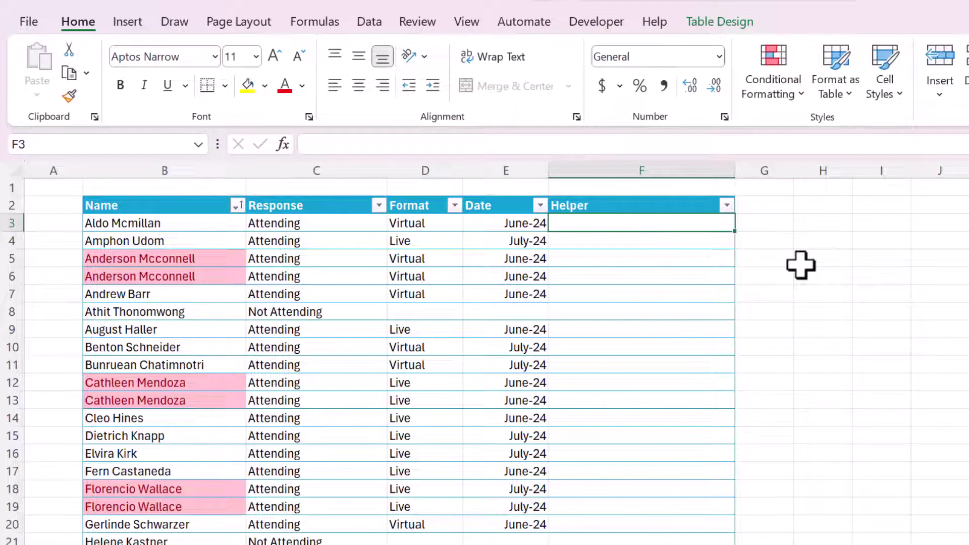
pyautogui.write('=COUNTIFS')
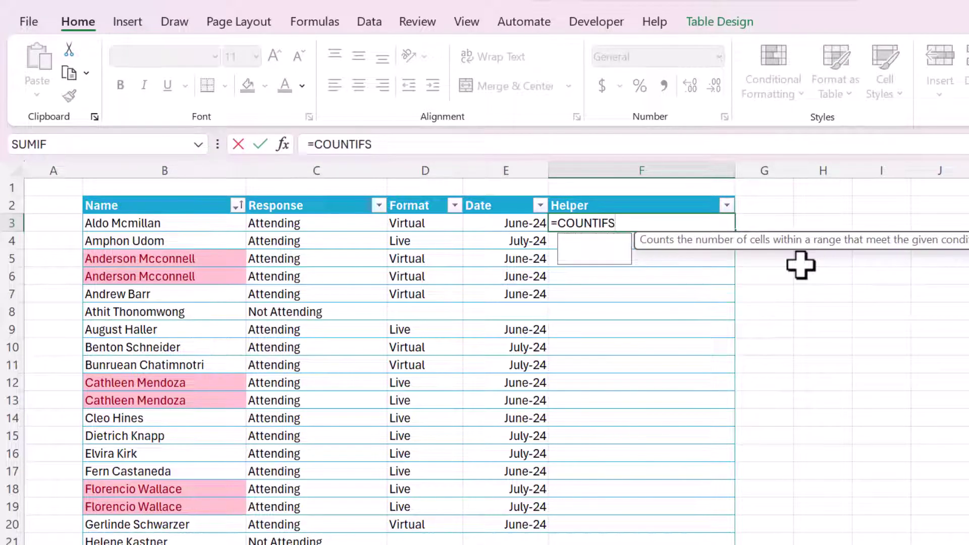
pyautogui.write('(')
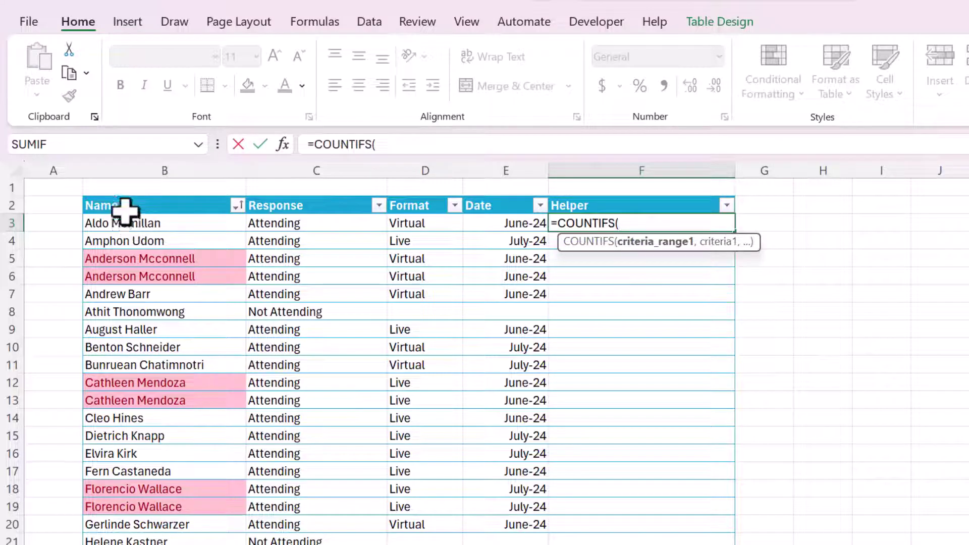
pyautogui.click(130, 189)
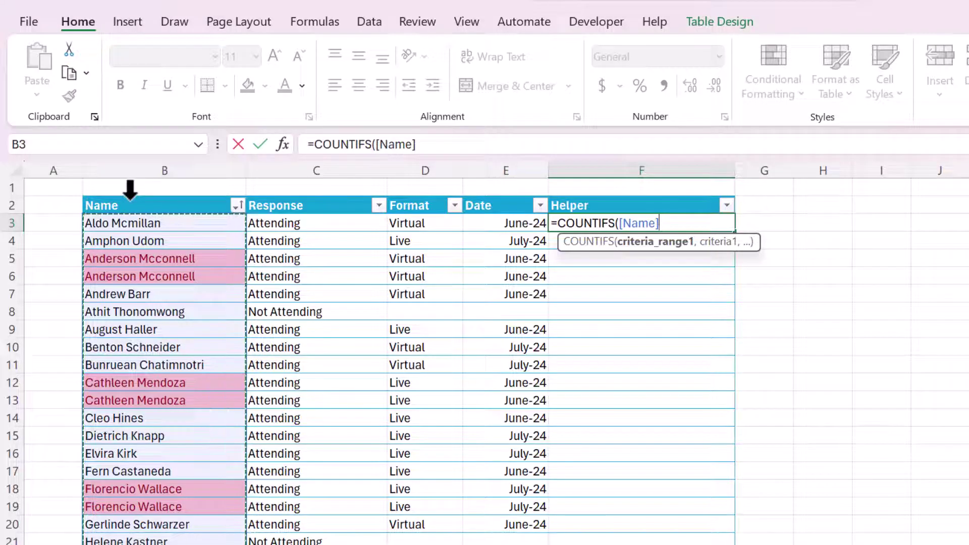
pyautogui.click(131, 189)
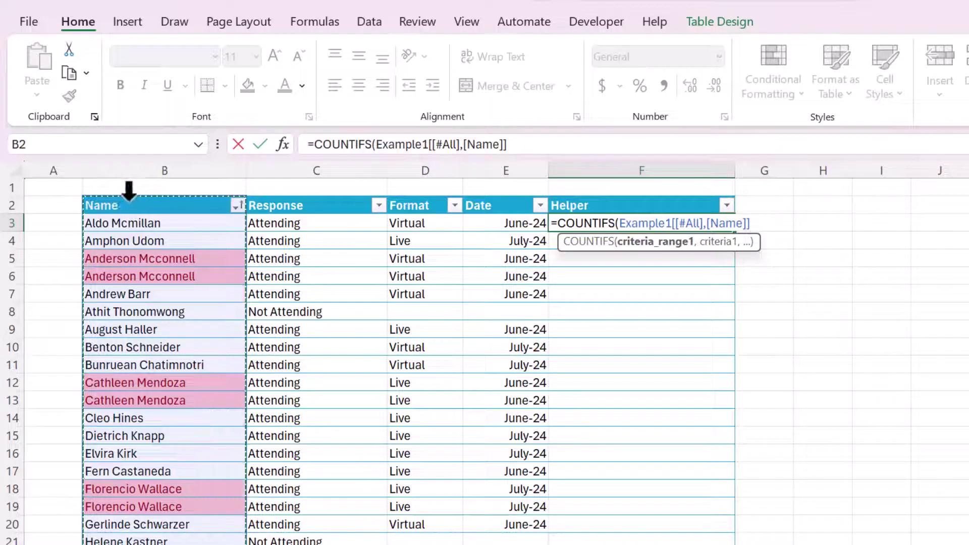
pyautogui.click(129, 190)
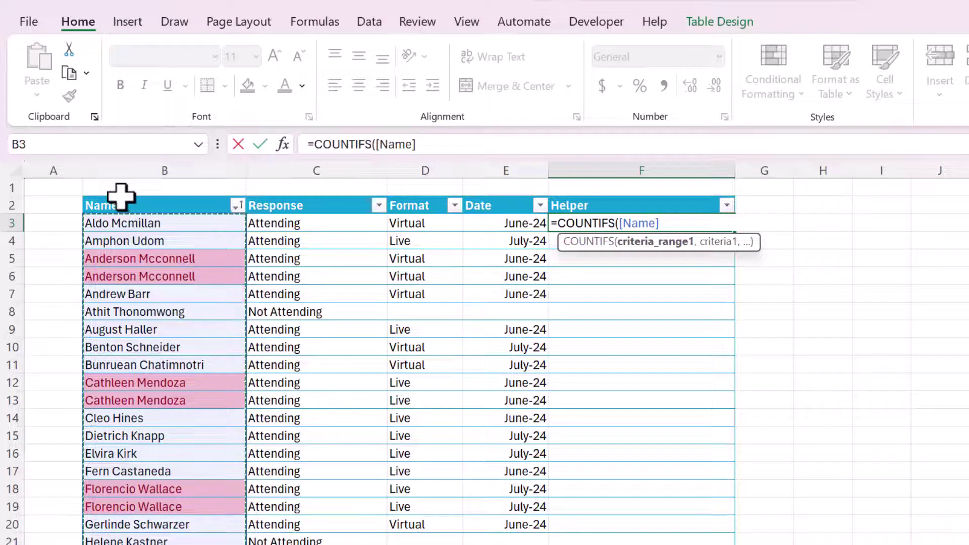
pyautogui.click(464, 144)
pyautogui.write(',')
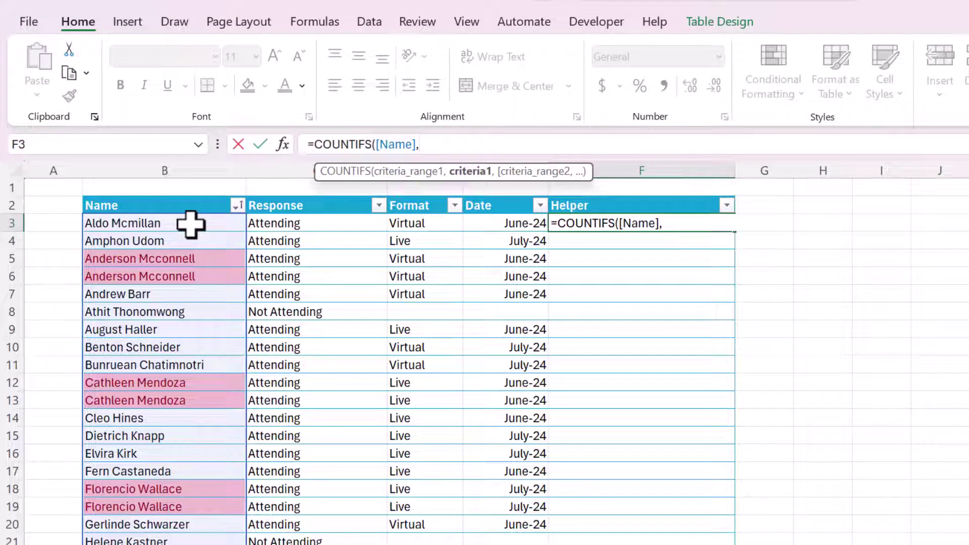
pyautogui.click(190, 224)
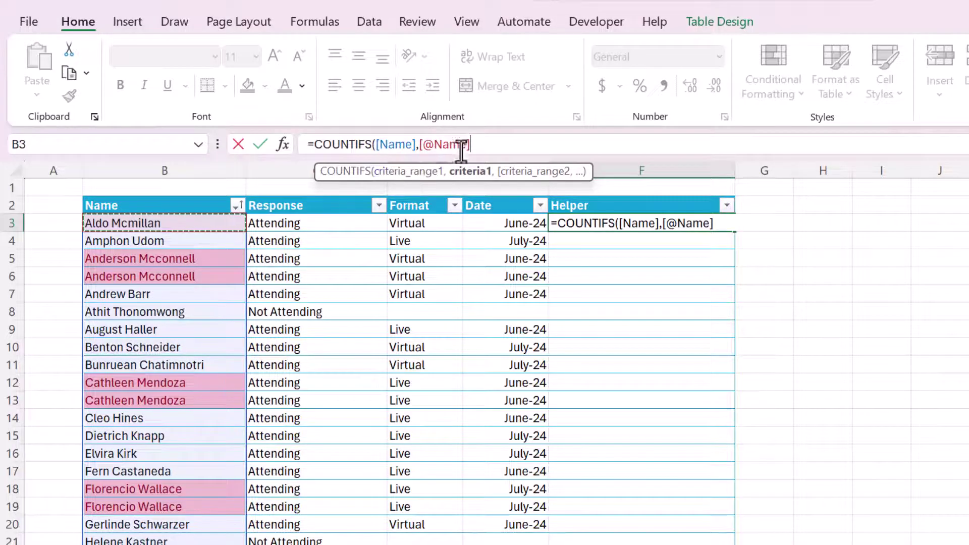
pyautogui.write(',')
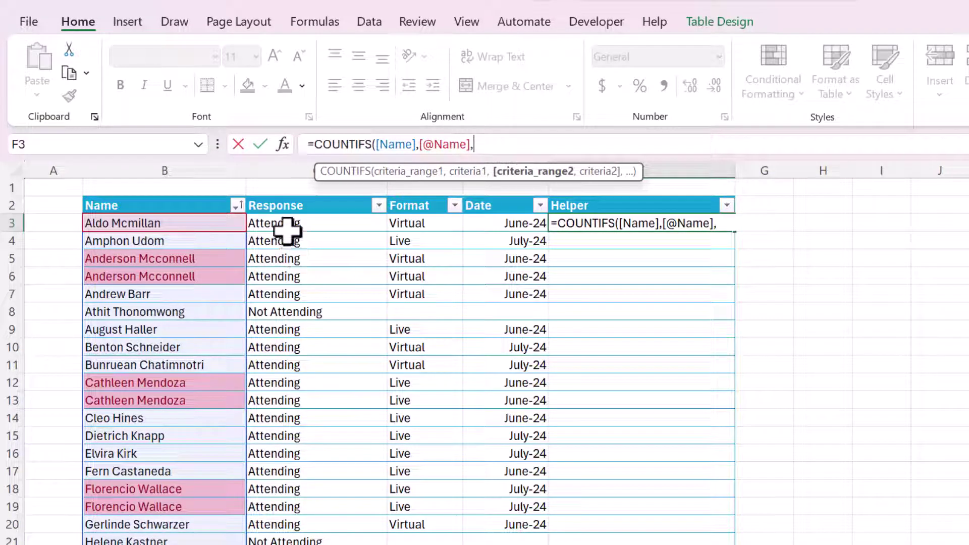
pyautogui.click(288, 190)
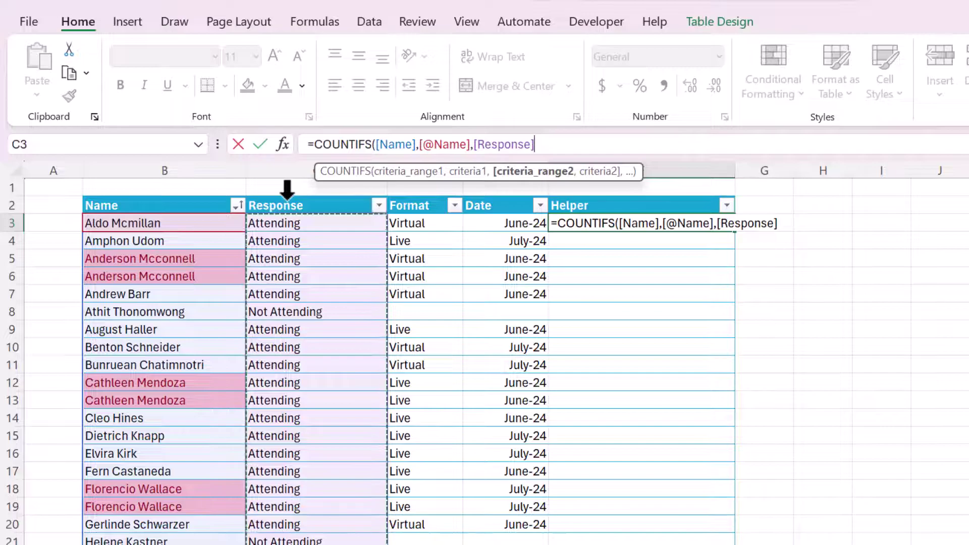
pyautogui.write(',')
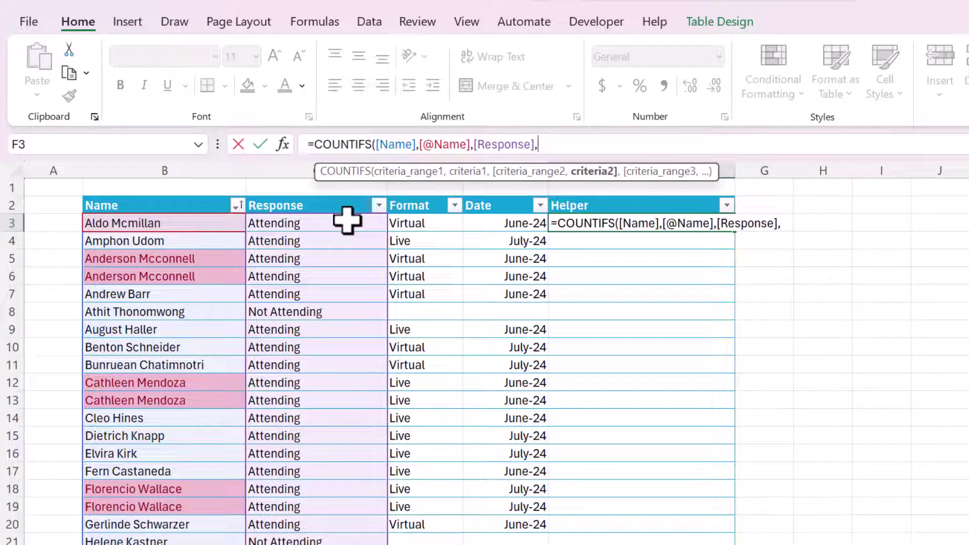
pyautogui.click(347, 220)
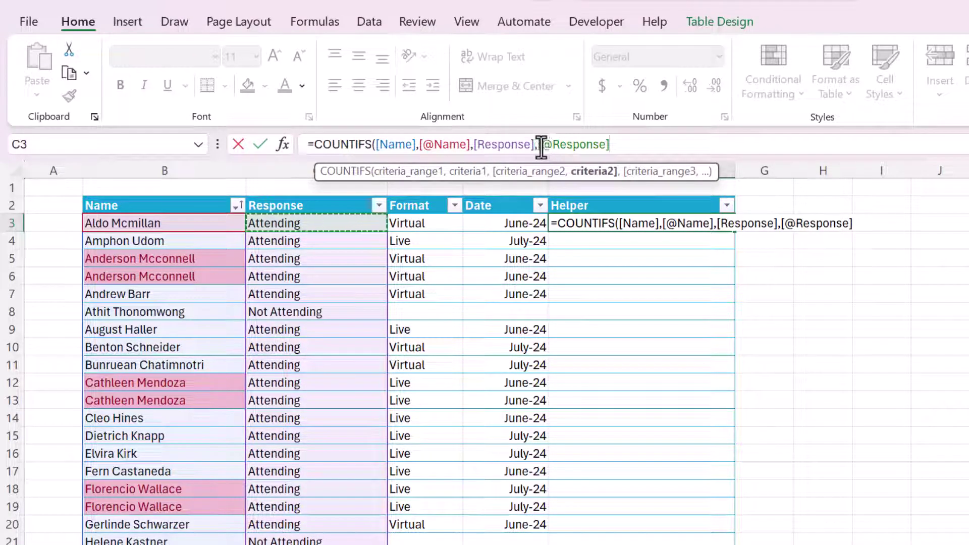
pyautogui.click(422, 203)
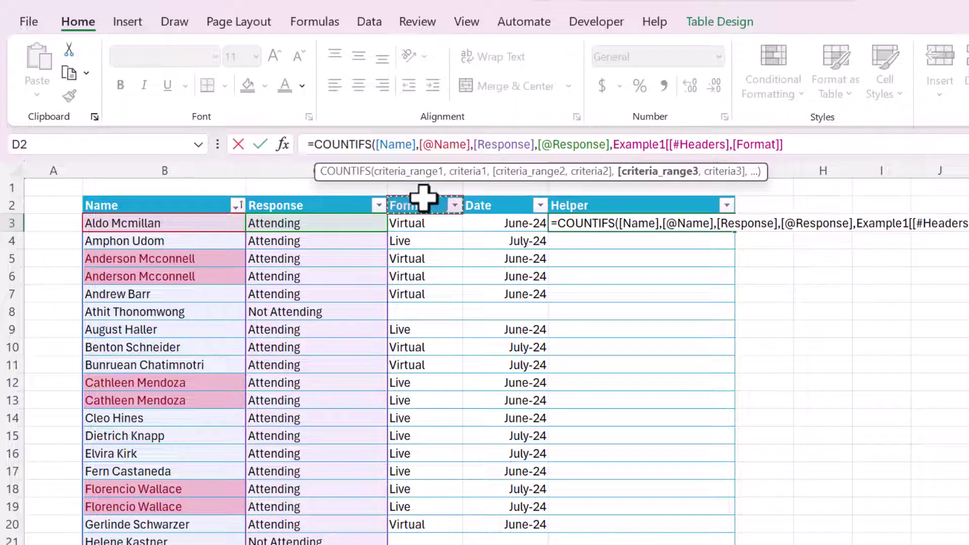
pyautogui.click(423, 196)
pyautogui.write(',')
pyautogui.click(425, 227)
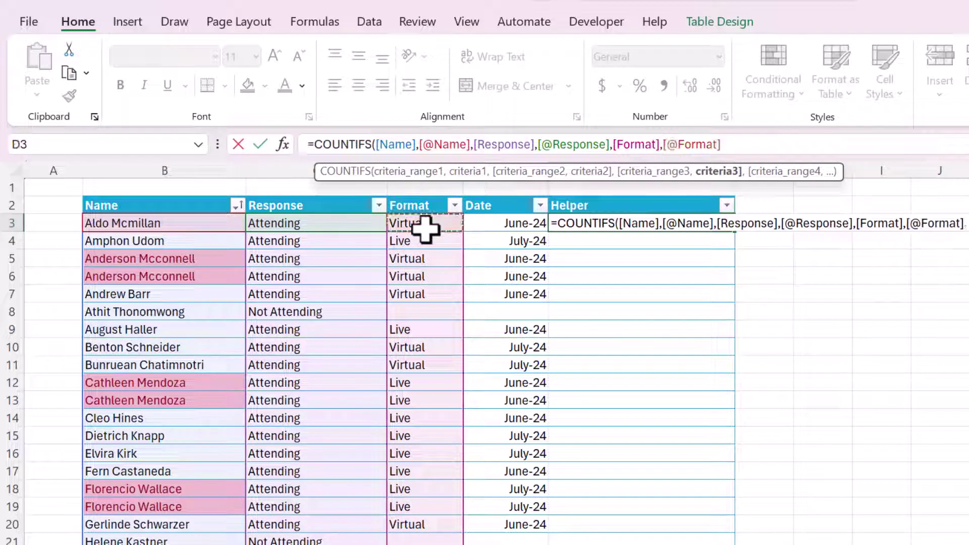
pyautogui.write(',')
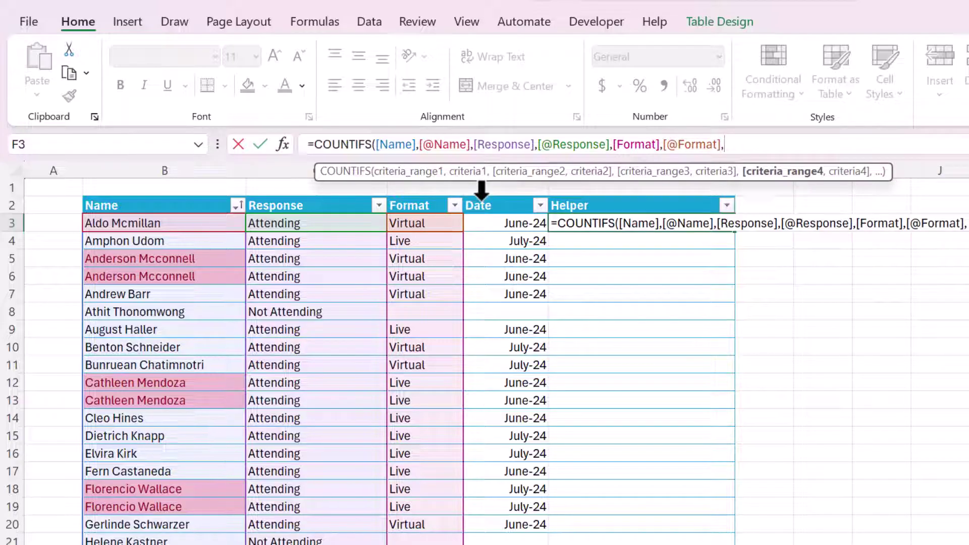
pyautogui.click(481, 190)
pyautogui.write(',')
pyautogui.click(490, 222)
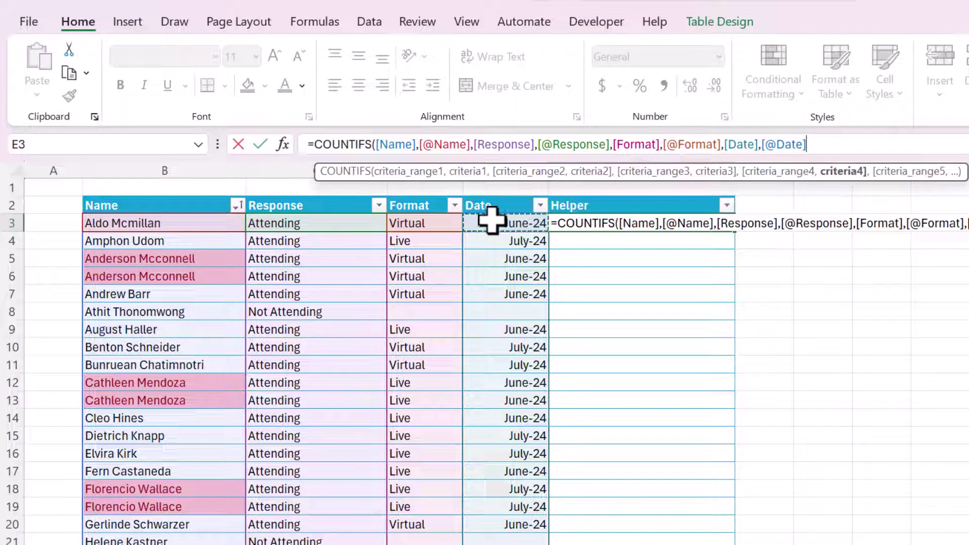
pyautogui.write(')')
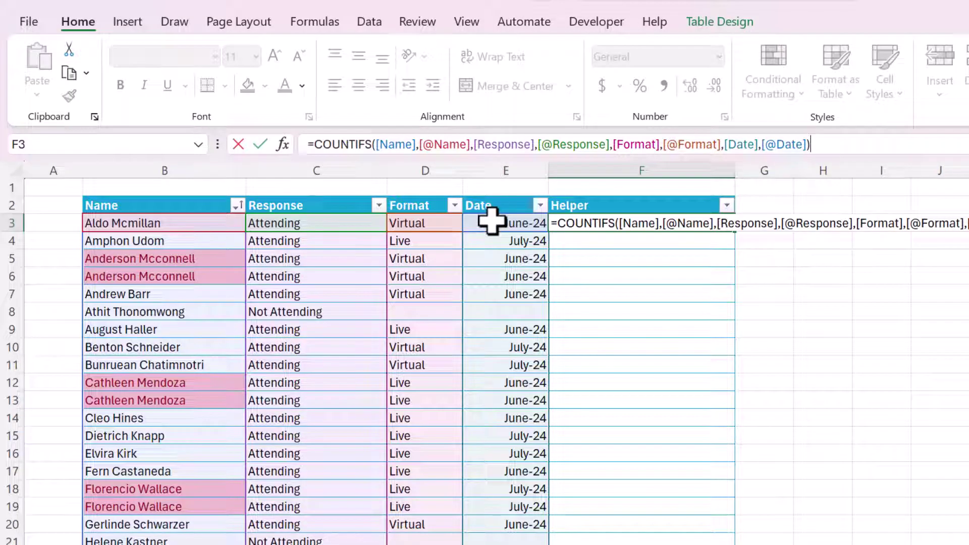
pyautogui.press('Return')
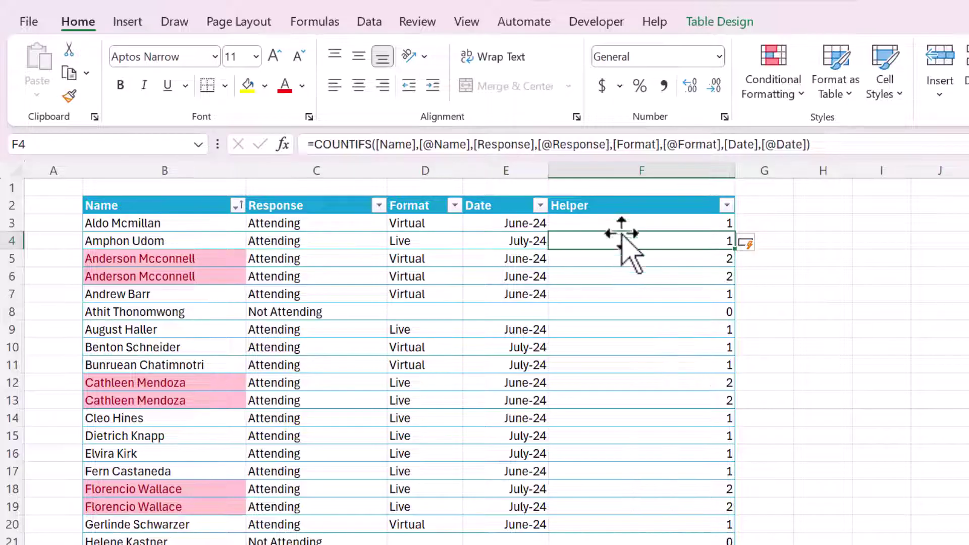
pyautogui.click(651, 218)
pyautogui.click(705, 243)
pyautogui.click(700, 221)
pyautogui.moveTo(195, 225); pyautogui.dragTo(518, 221)
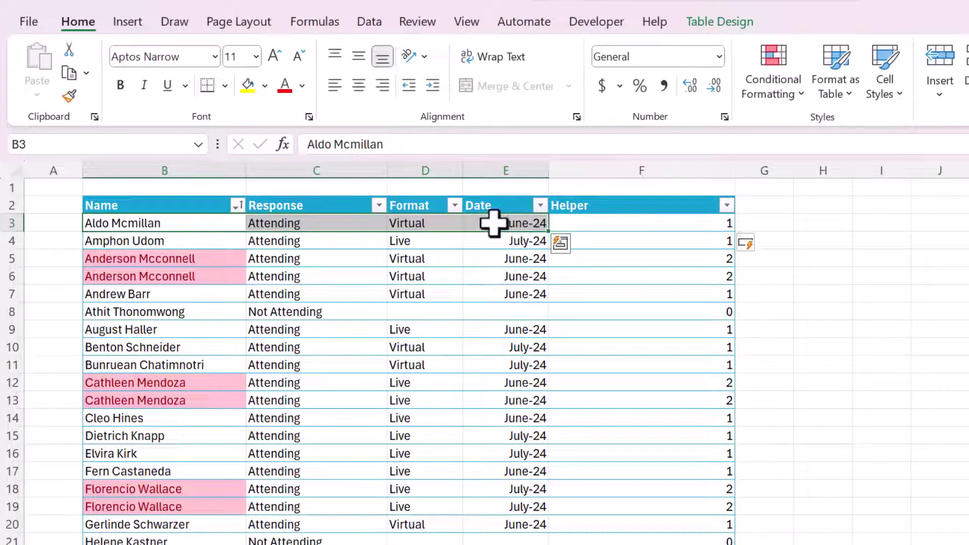
pyautogui.click(649, 244)
pyautogui.moveTo(658, 262); pyautogui.dragTo(540, 277)
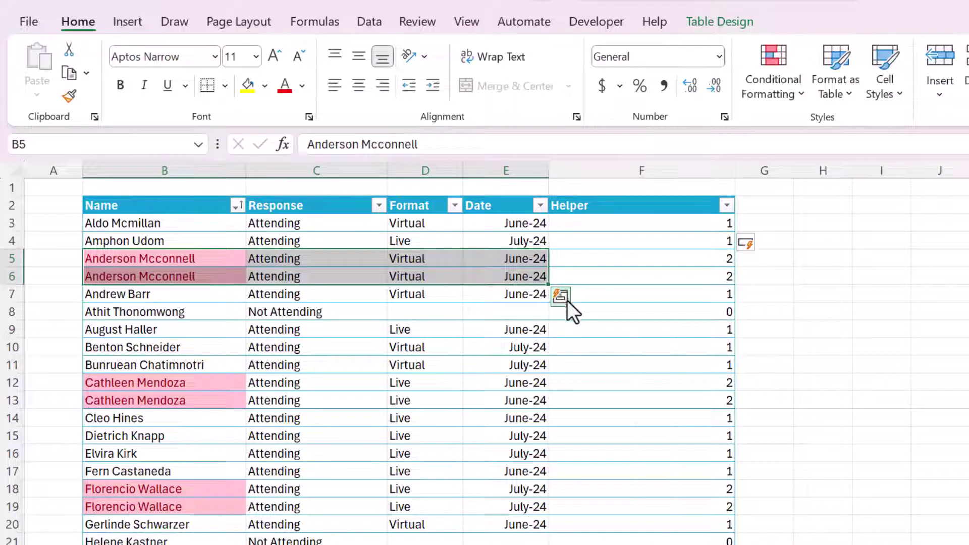
pyautogui.scroll(-1, 569, 308)
pyautogui.click(607, 329)
pyautogui.scroll(-5, 607, 335)
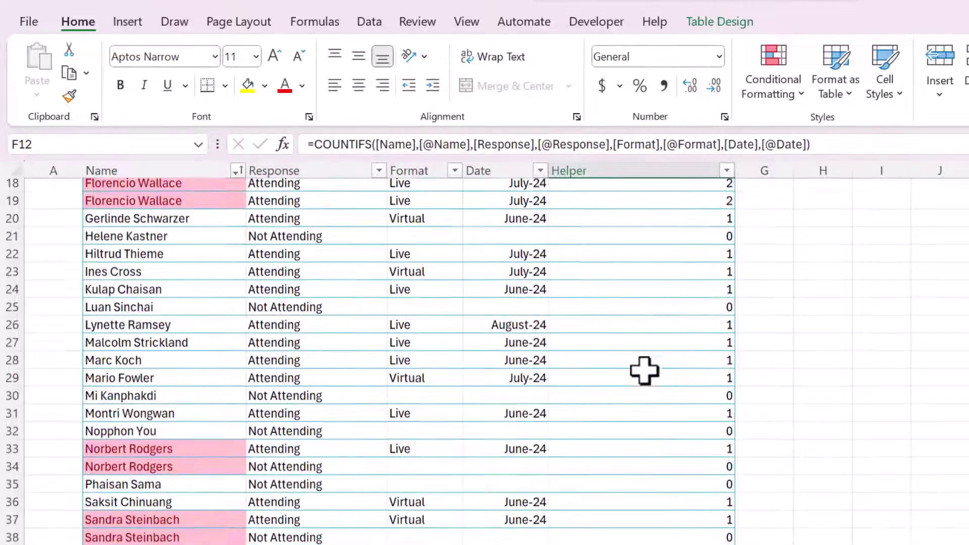
pyautogui.scroll(-1, 644, 371)
pyautogui.moveTo(171, 501); pyautogui.dragTo(170, 516)
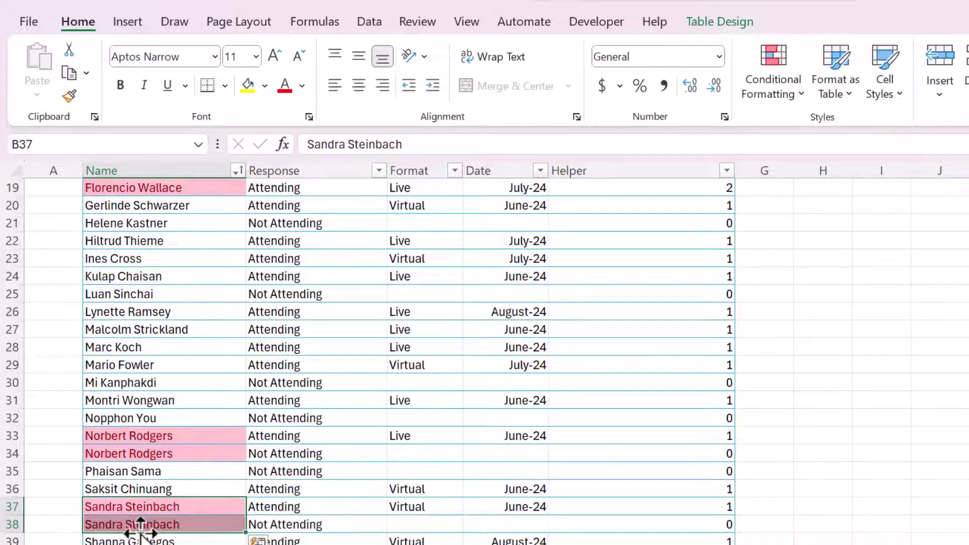
pyautogui.moveTo(232, 506); pyautogui.dragTo(661, 521)
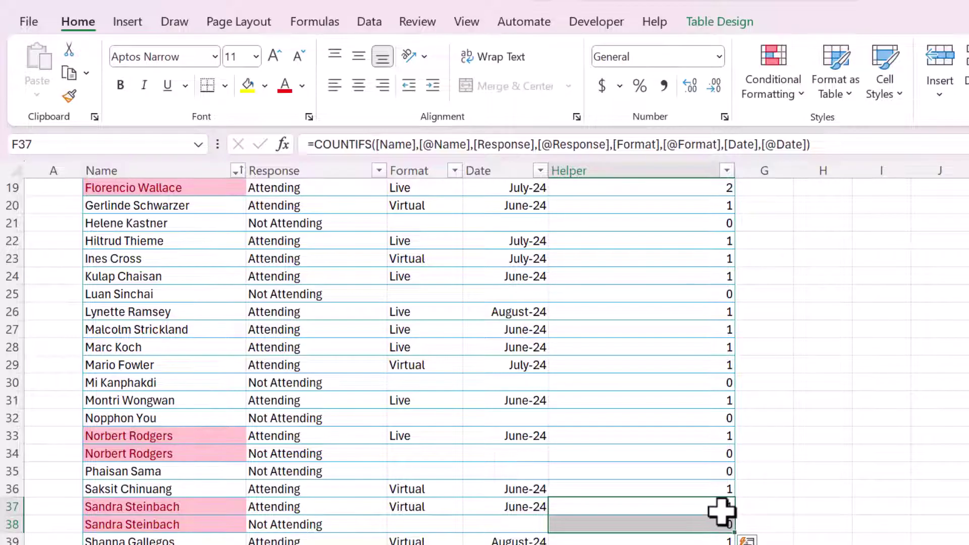
pyautogui.scroll(5, 721, 511)
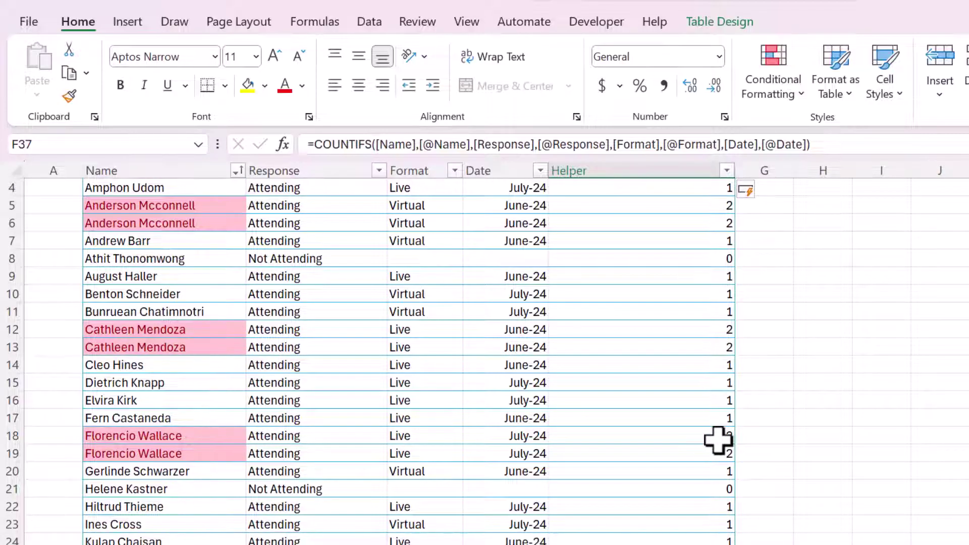
pyautogui.scroll(-5, 718, 439)
pyautogui.click(627, 465)
pyautogui.click(635, 432)
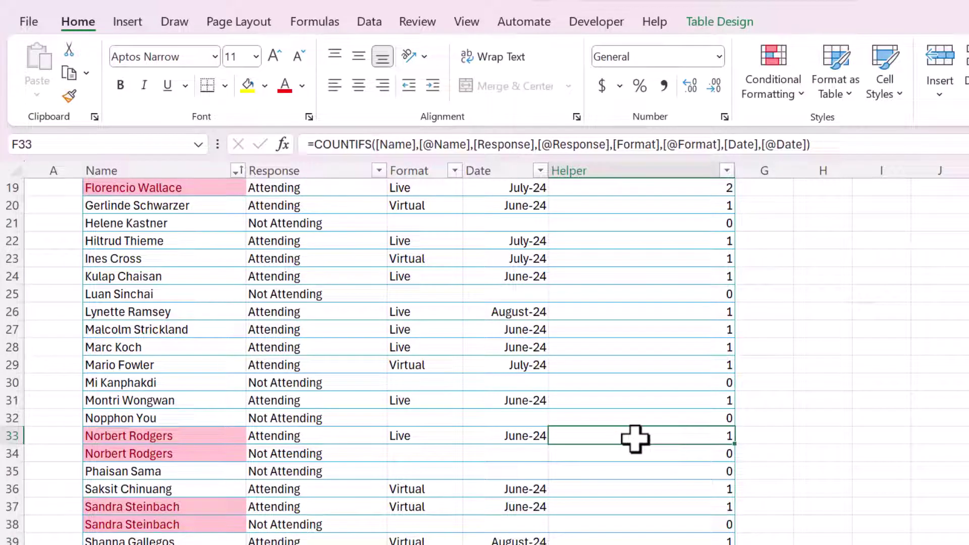
pyautogui.scroll(6, 634, 411)
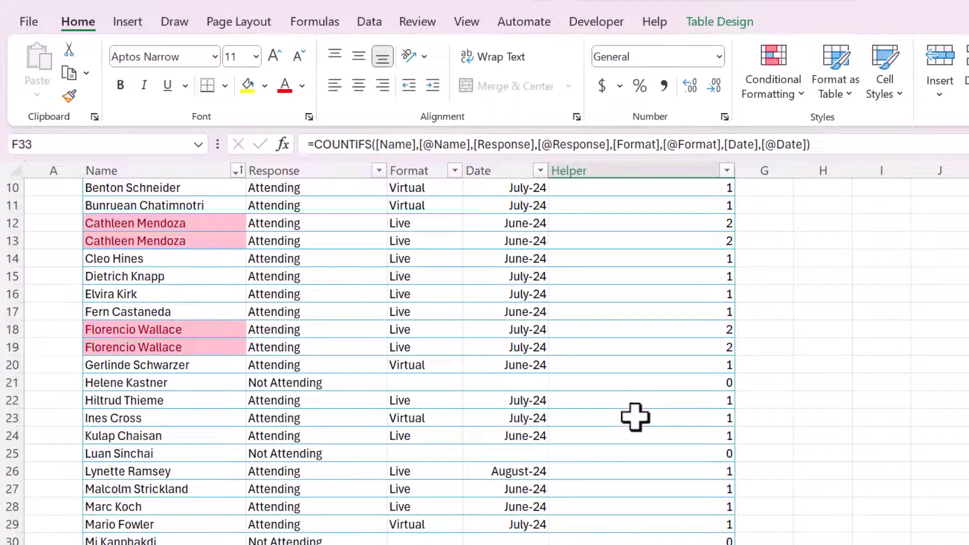
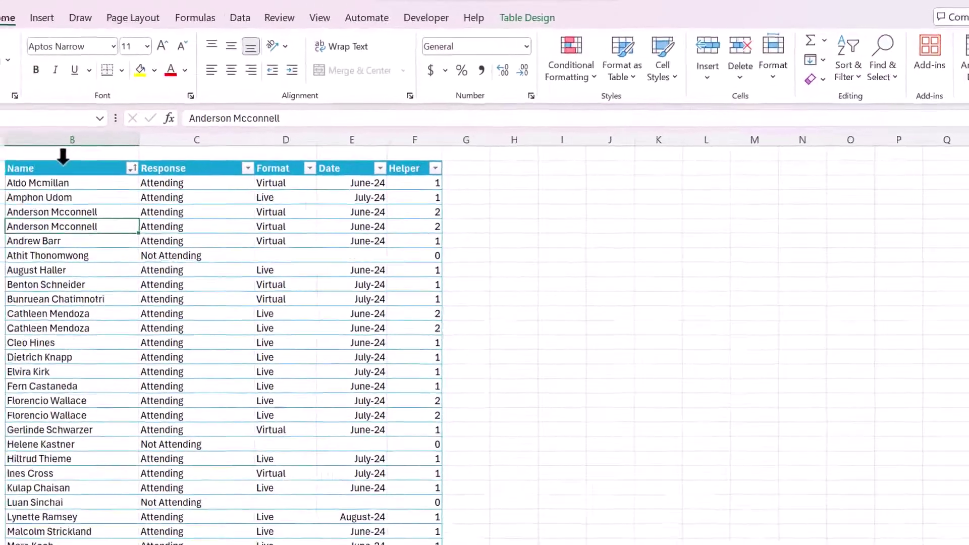
# Select the table's data rows across the Name through Date columns
pyautogui.click(108, 153)
pyautogui.moveTo(183, 159); pyautogui.dragTo(439, 152)
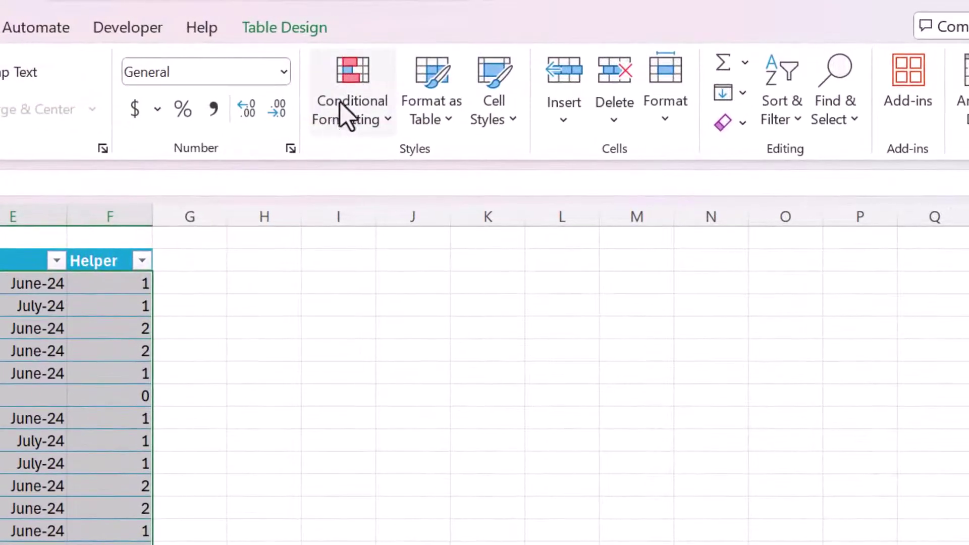
# Create a formula-based conditional formatting rule =IF($F3>1,TRUE,FALSE)
pyautogui.click(344, 114)
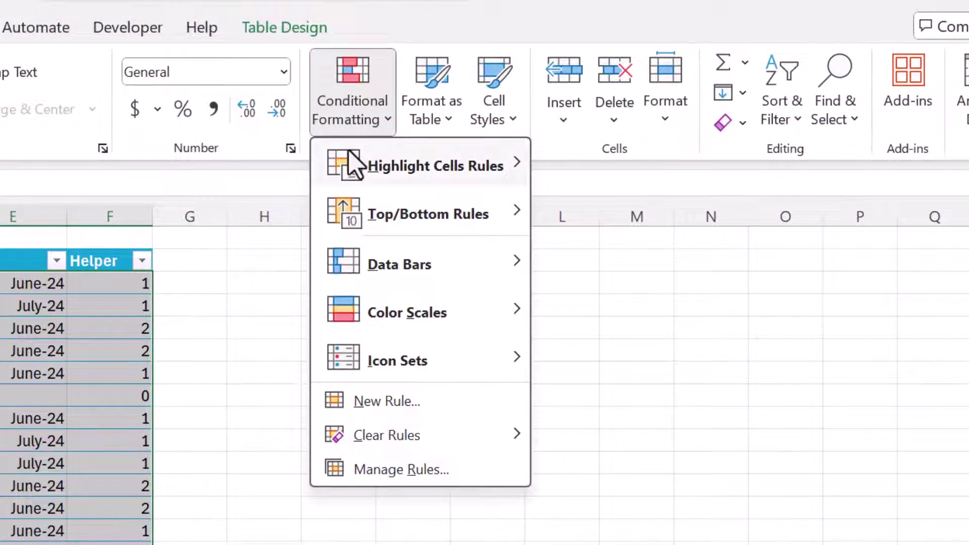
pyautogui.moveTo(371, 178)
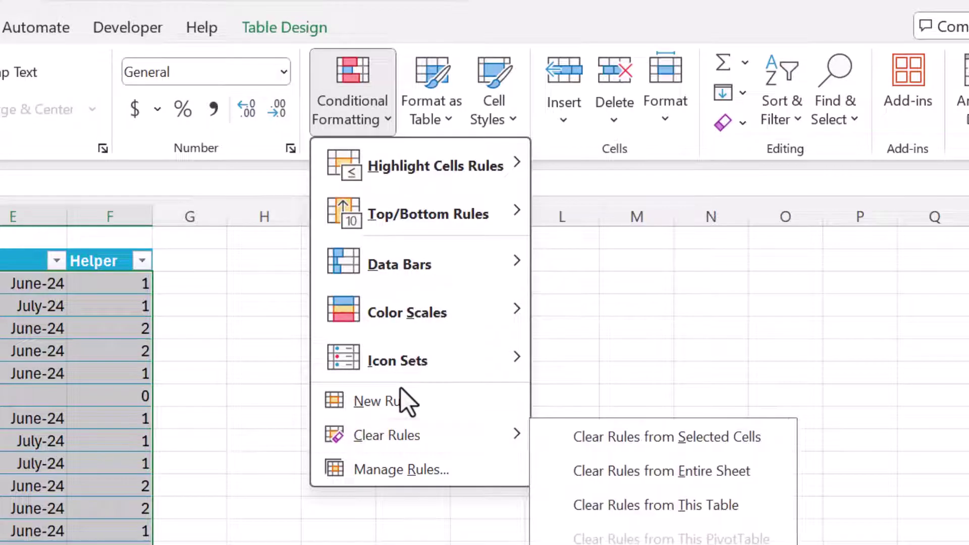
pyautogui.click(410, 402)
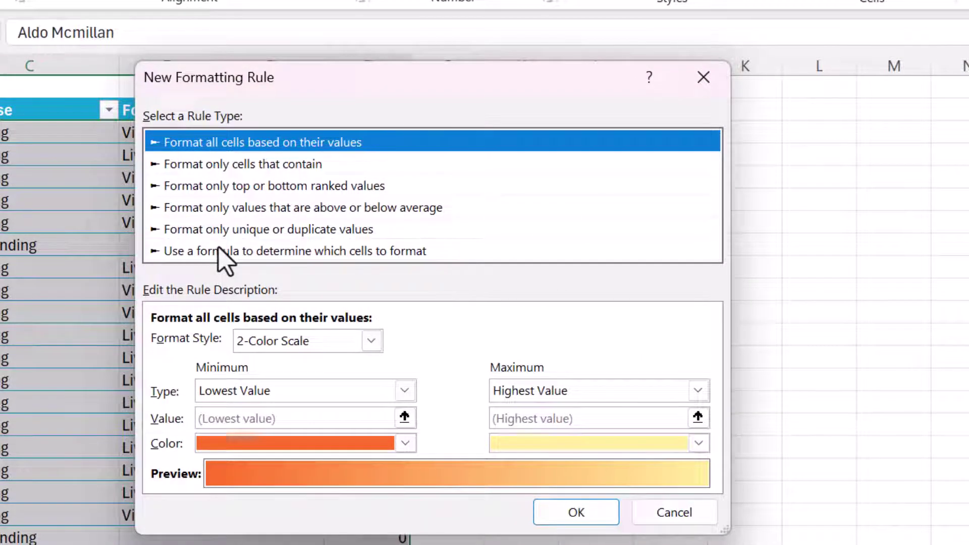
pyautogui.click(379, 251)
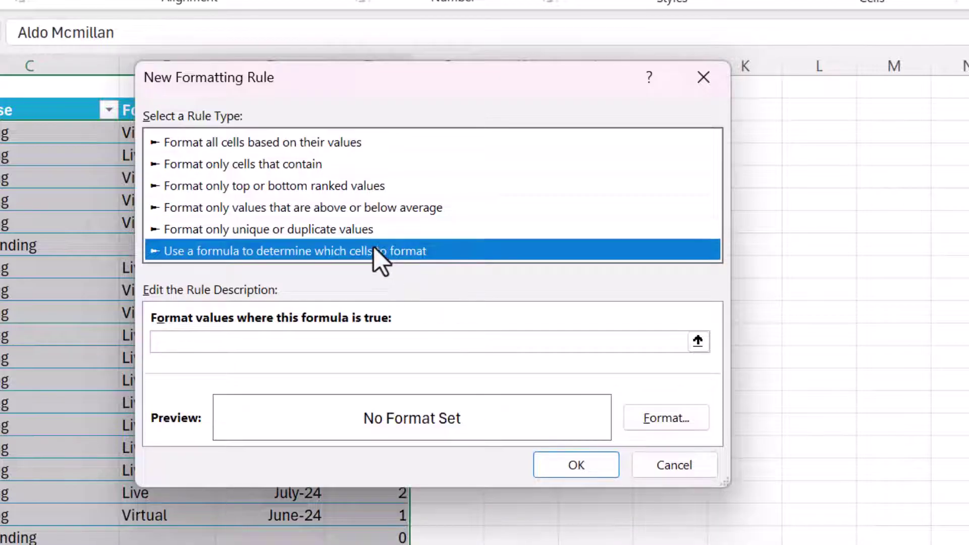
pyautogui.moveTo(326, 73); pyautogui.dragTo(655, 73)
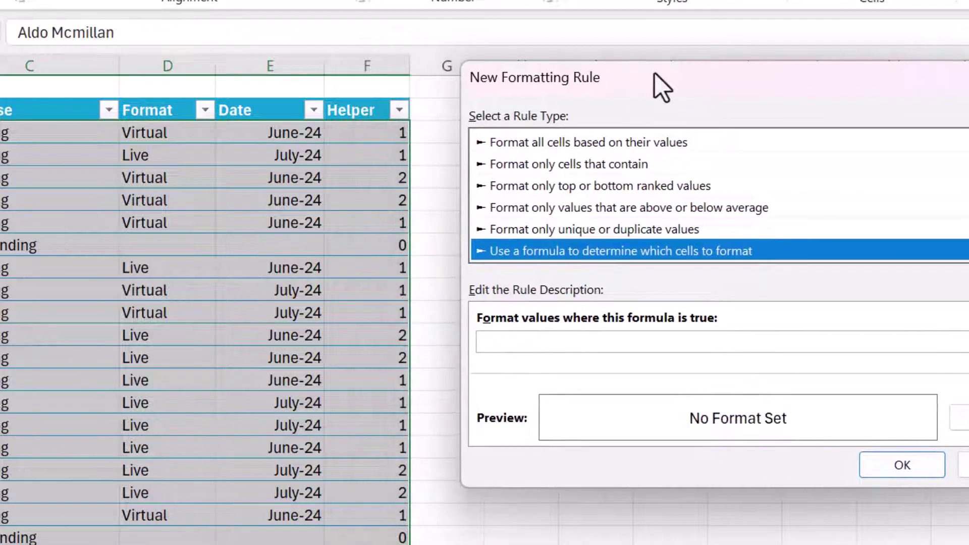
pyautogui.click(533, 338)
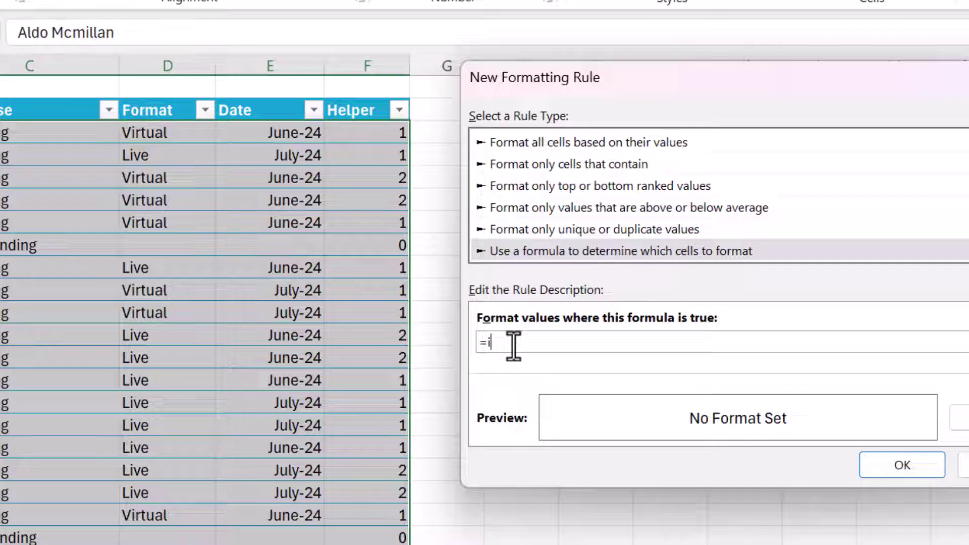
pyautogui.click(370, 132)
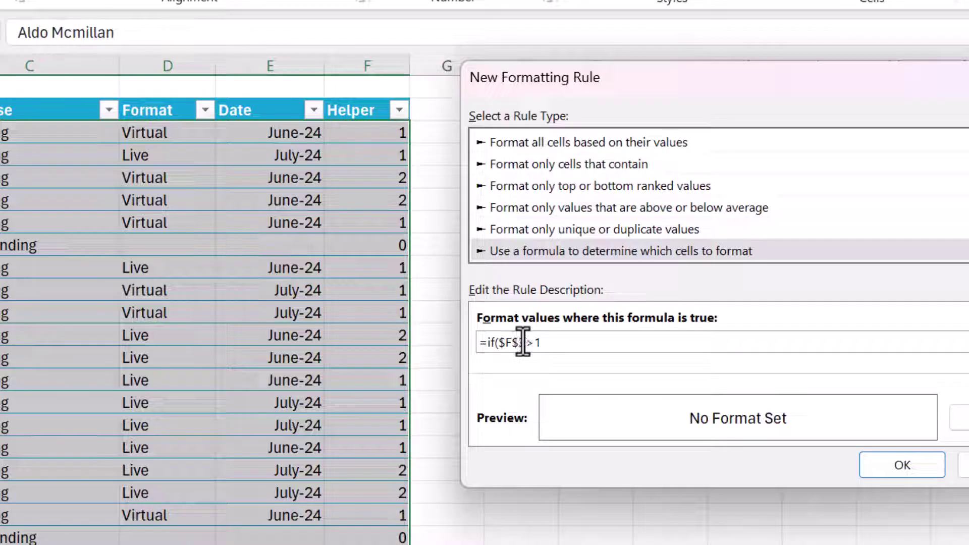
pyautogui.click(522, 346)
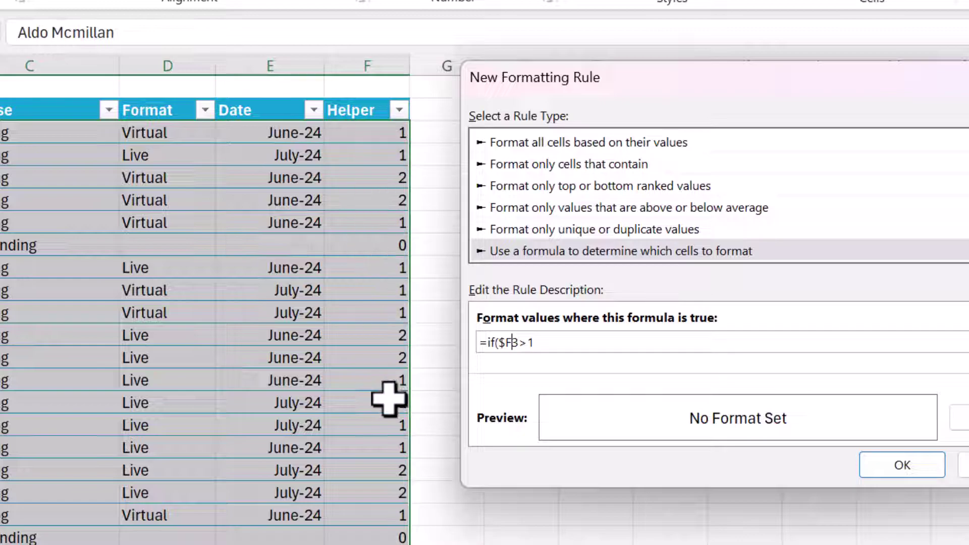
pyautogui.click(555, 346)
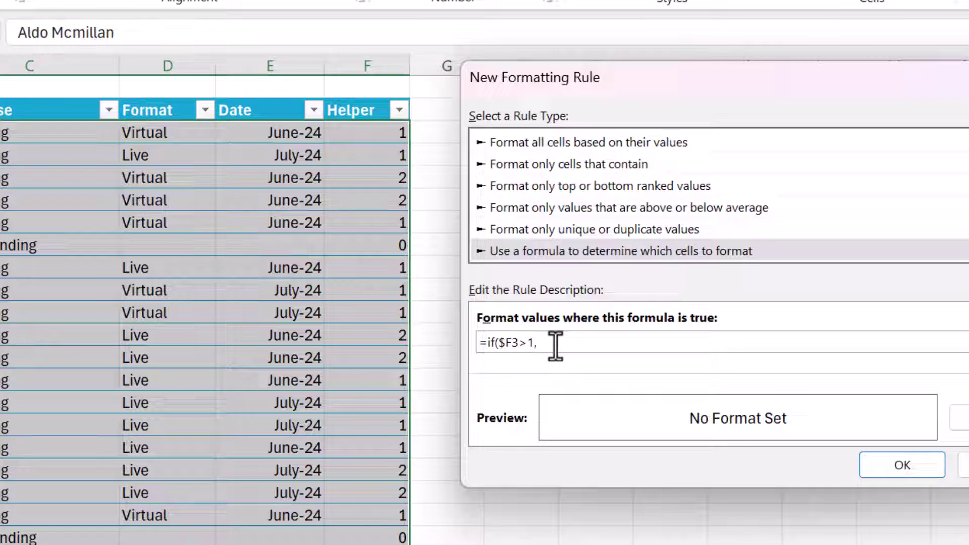
pyautogui.write(',TRUE,')
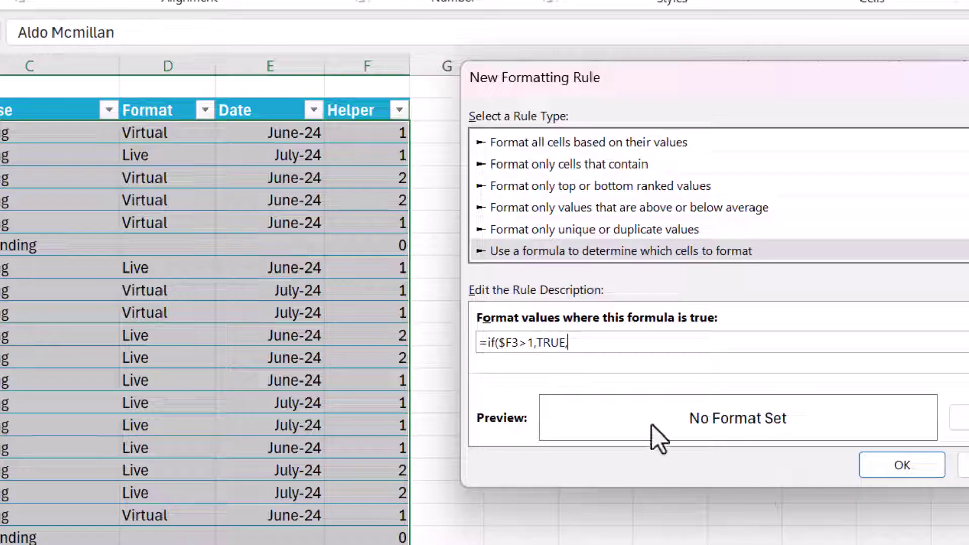
pyautogui.write('FALSE)')
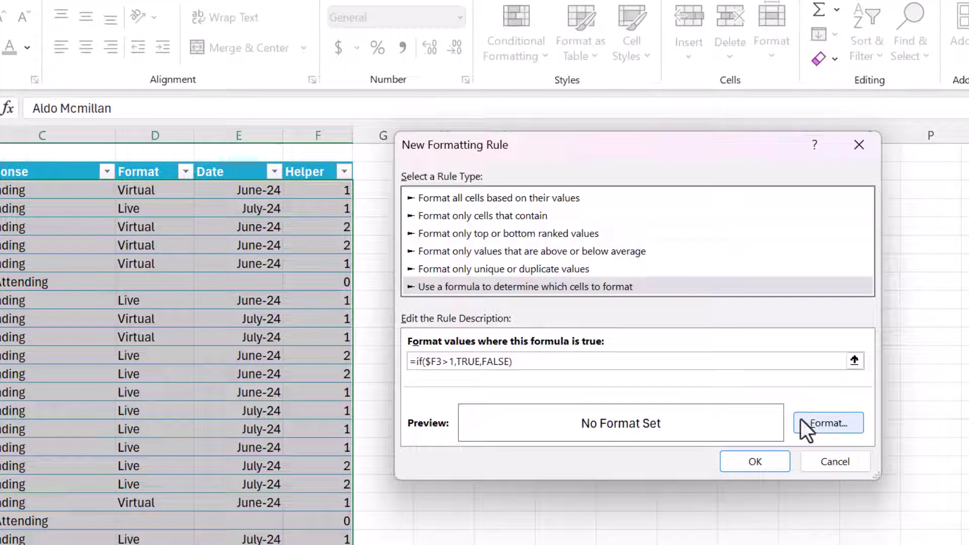
# Give the rule a light pink fill and apply it to the table
pyautogui.hotkey('alt', 'f')
pyautogui.click(268, 85)
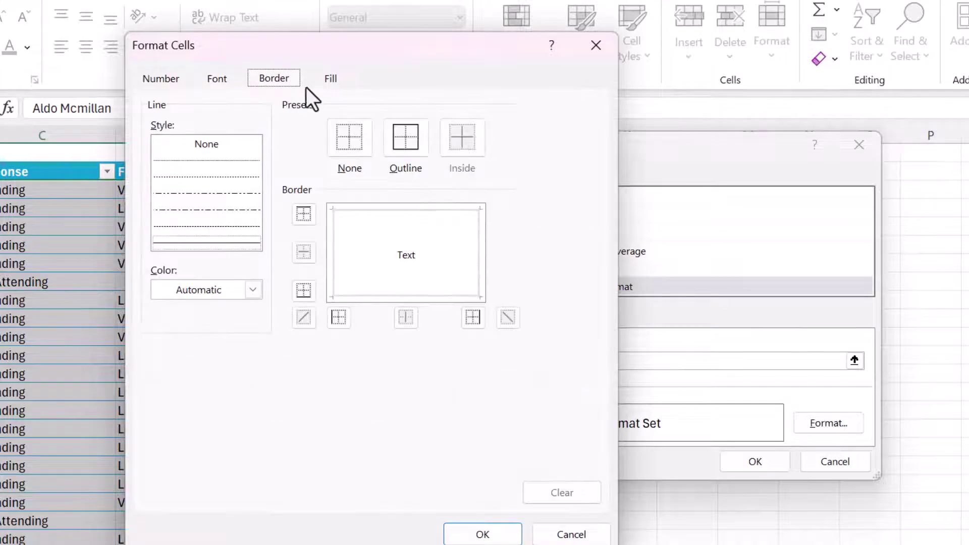
pyautogui.click(323, 83)
pyautogui.click(296, 167)
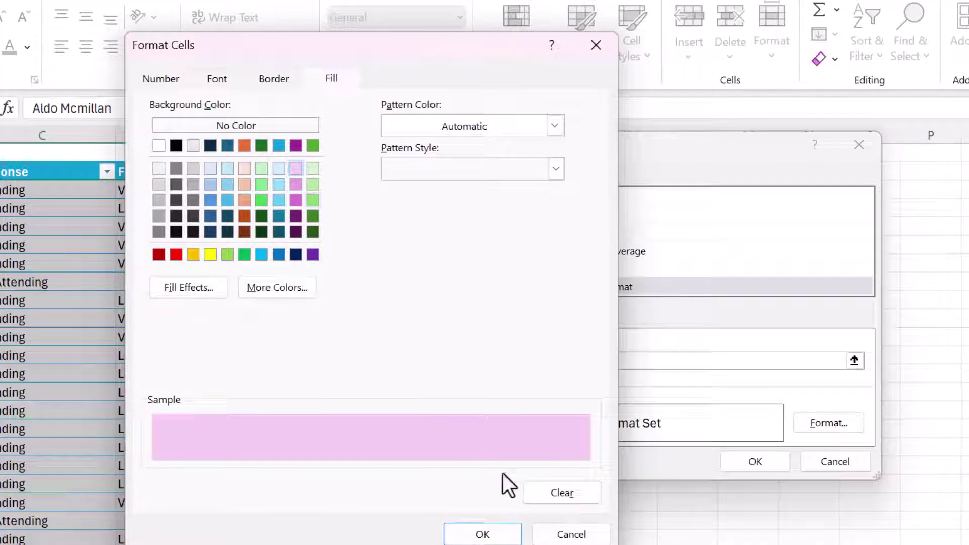
pyautogui.click(483, 533)
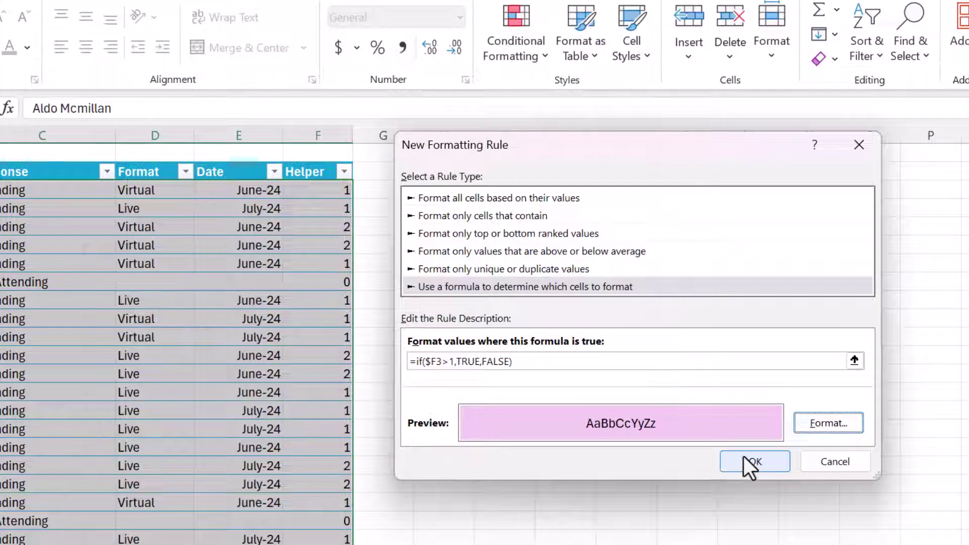
pyautogui.click(743, 456)
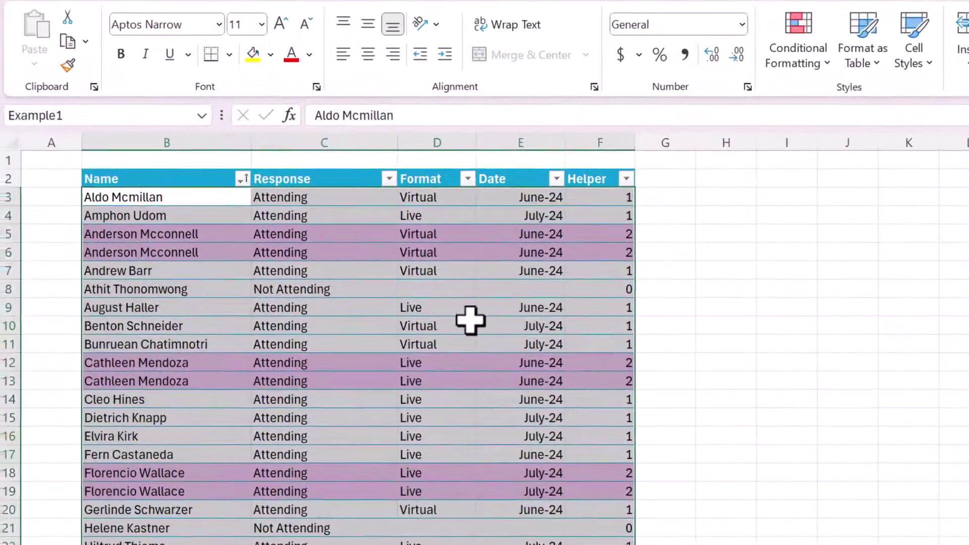
pyautogui.click(183, 318)
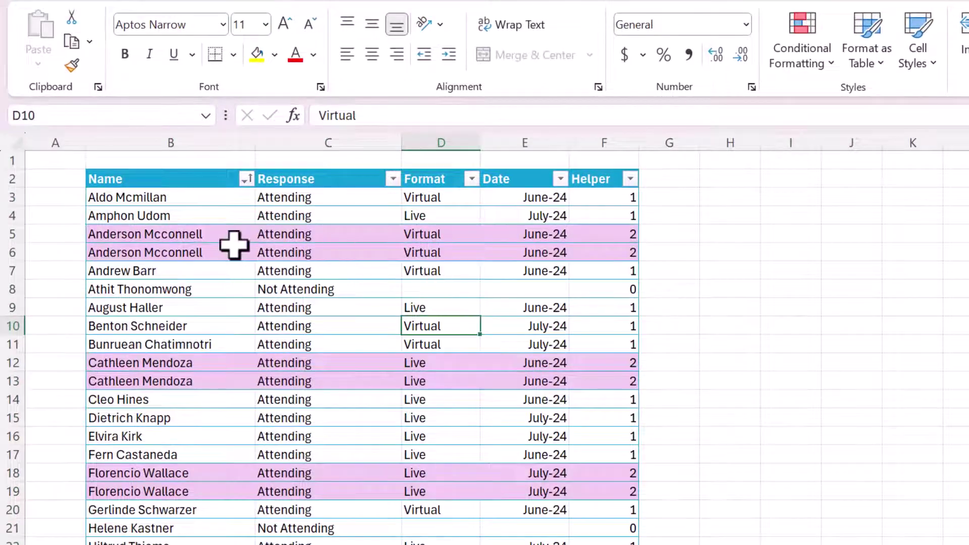
pyautogui.moveTo(152, 235); pyautogui.dragTo(519, 248)
pyautogui.click(530, 237)
pyautogui.scroll(-2, 538, 283)
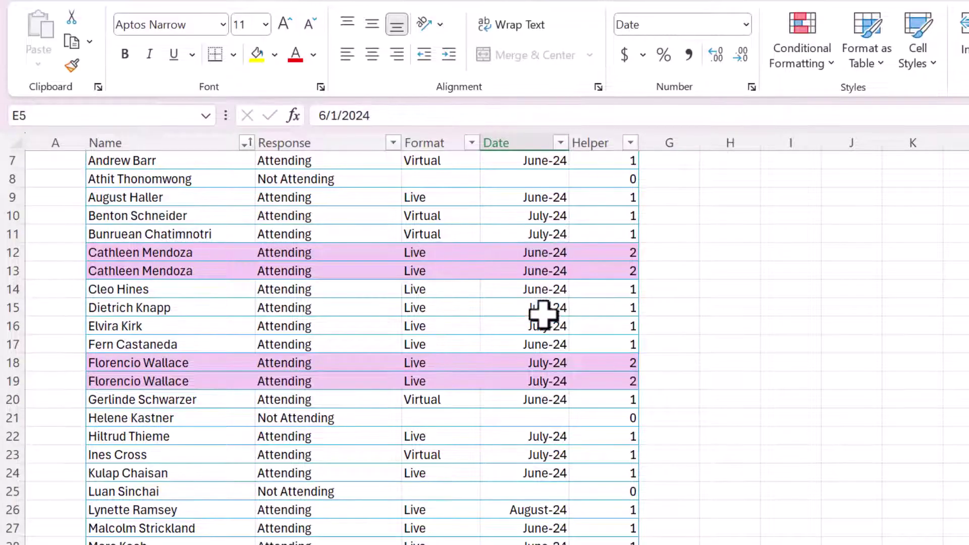
pyautogui.scroll(-5, 542, 309)
pyautogui.moveTo(144, 437); pyautogui.dragTo(530, 450)
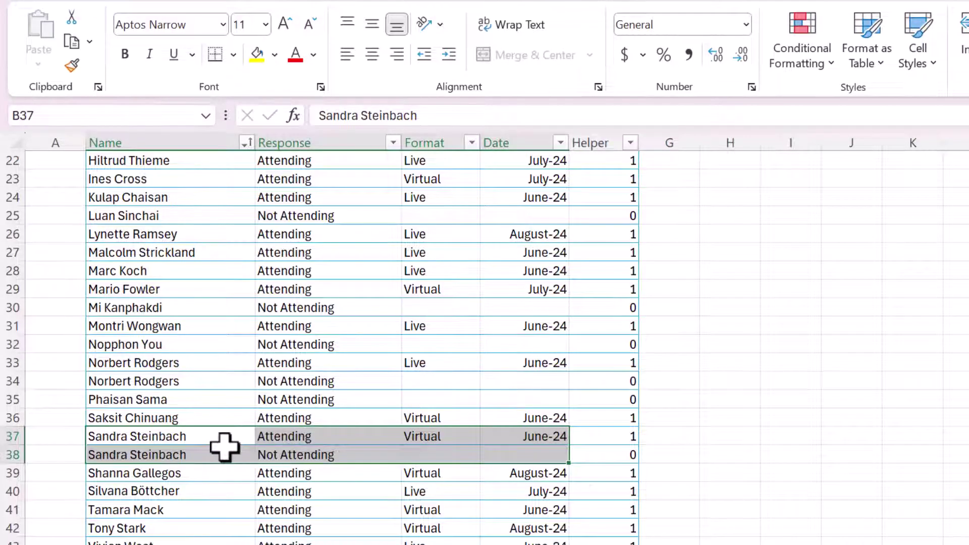
pyautogui.click(525, 382)
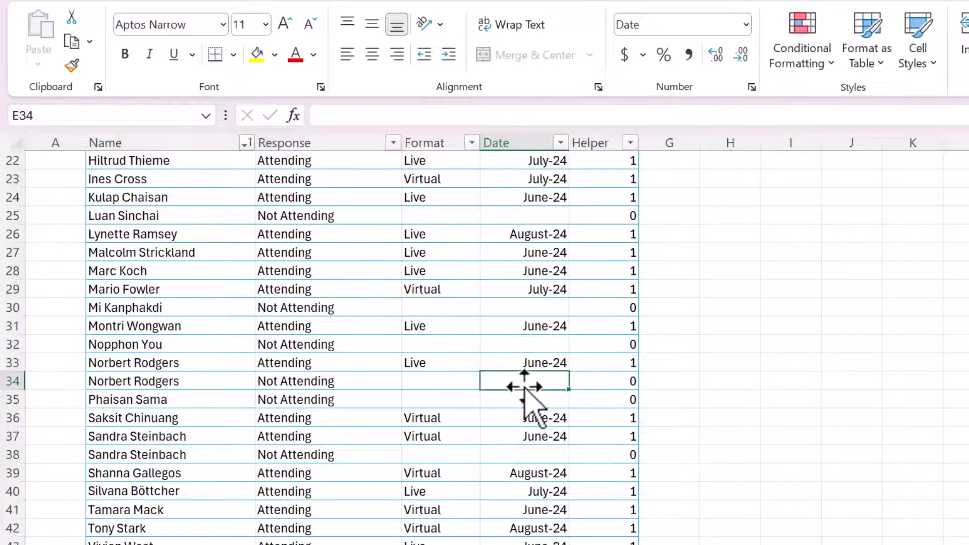
# Hide the Helper column F
pyautogui.scroll(7, 529, 370)
pyautogui.click(604, 133)
pyautogui.rightClick(604, 143)
pyautogui.click(639, 472)
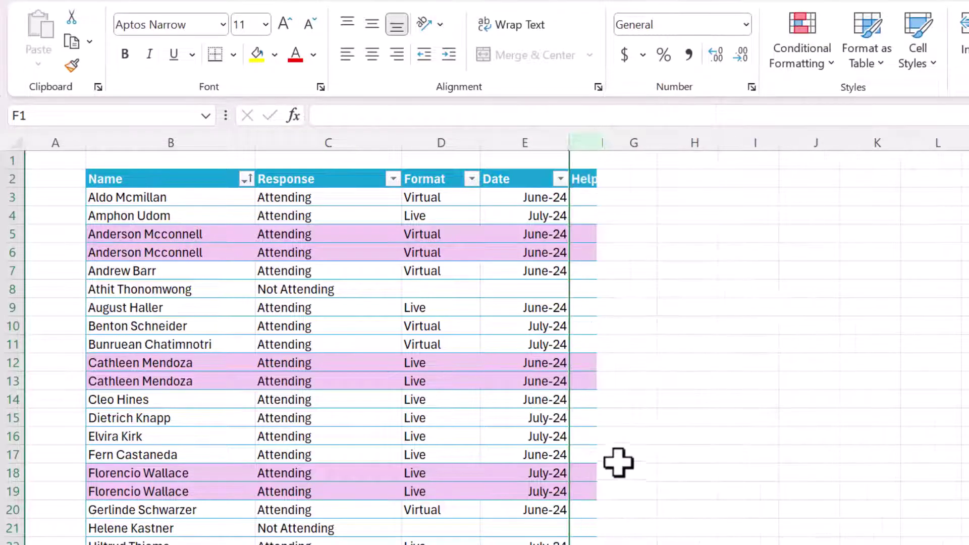
# Test the rule by filling B7 with the name above and clearing C19, then undo the clear
pyautogui.click(236, 306)
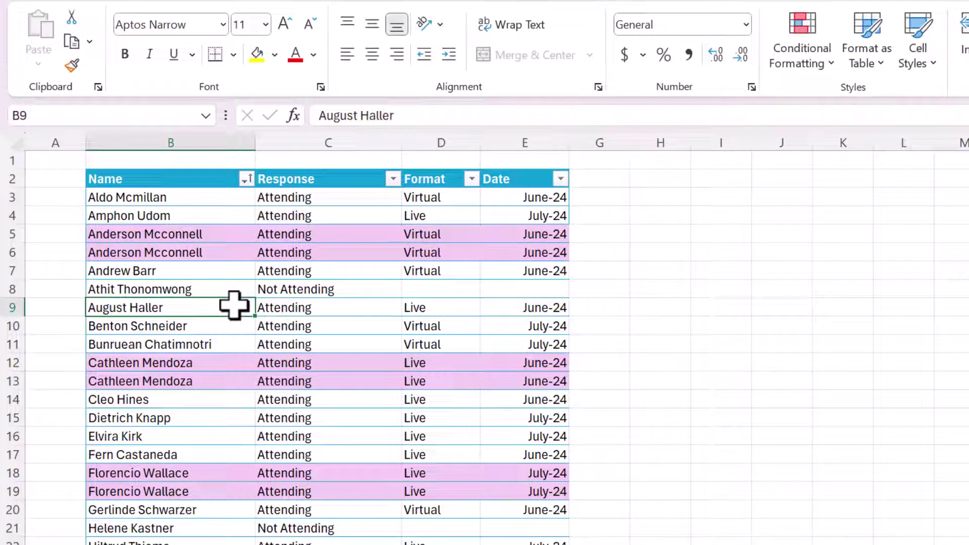
pyautogui.click(191, 270)
pyautogui.hotkey('ctrl', 'd')
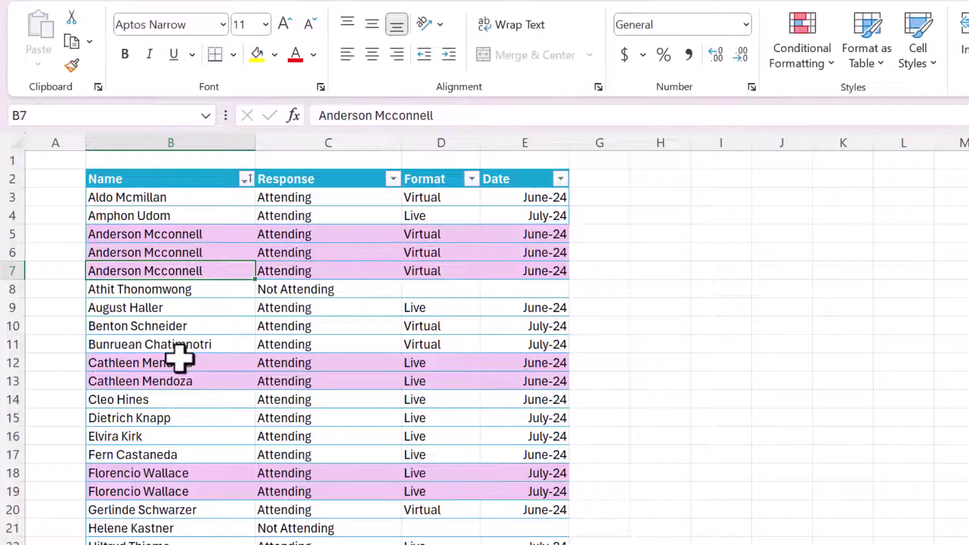
pyautogui.scroll(-4, 214, 487)
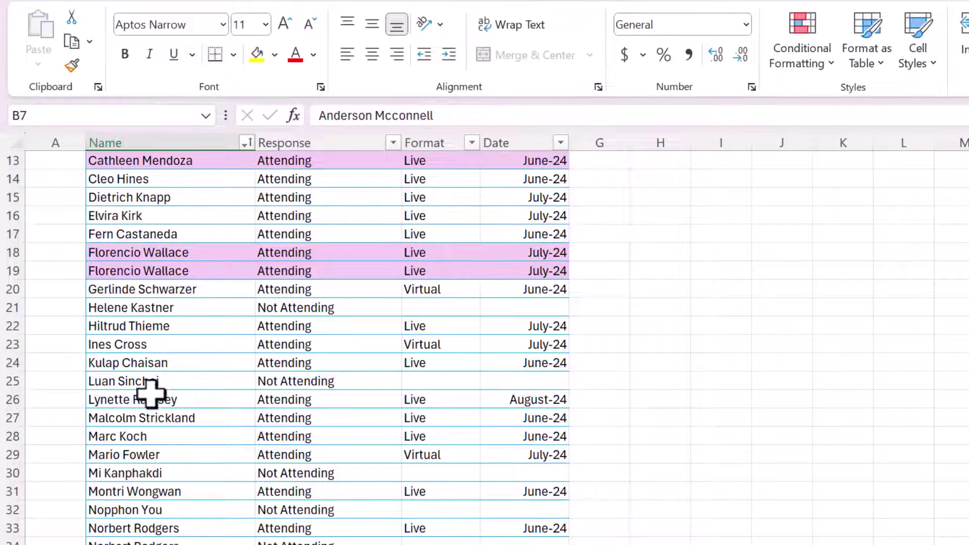
pyautogui.click(286, 267)
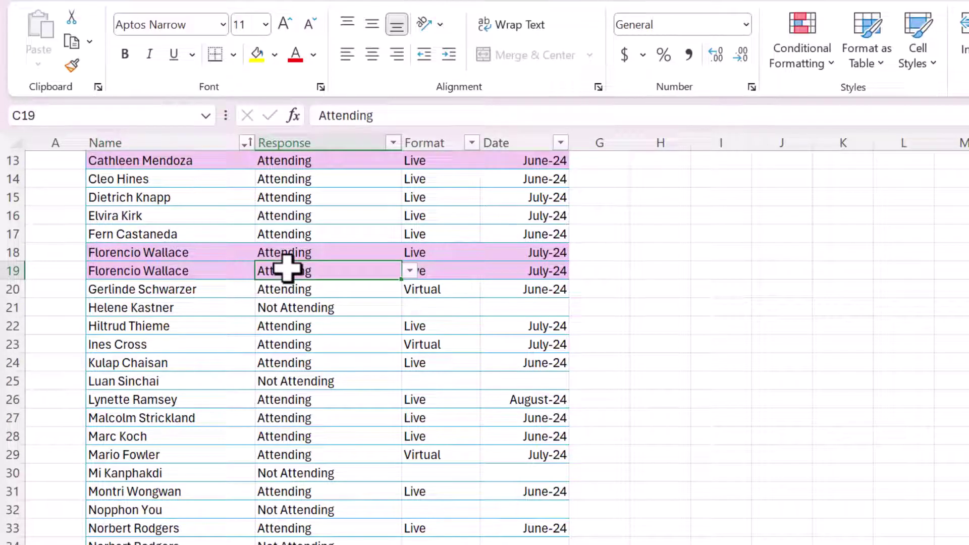
pyautogui.press('Delete')
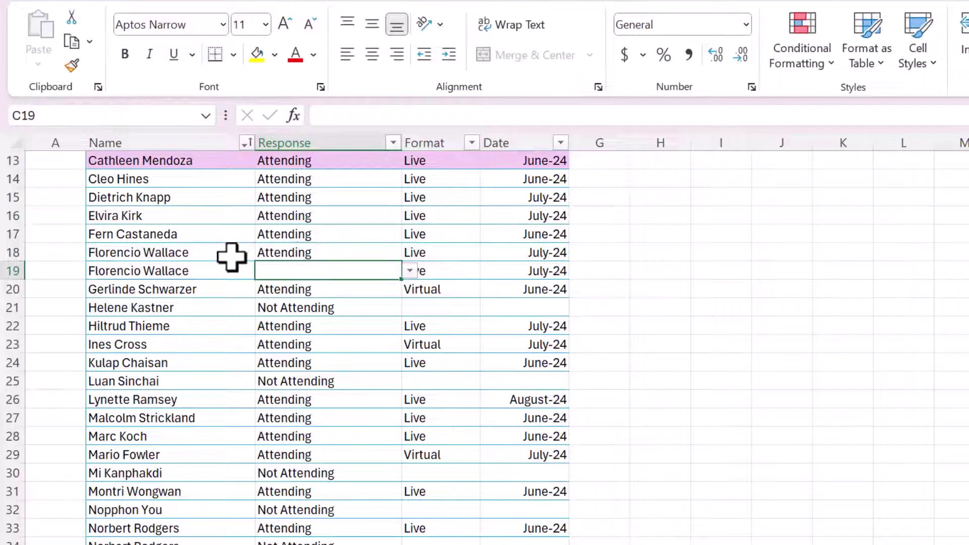
pyautogui.hotkey('ctrl', 'z')
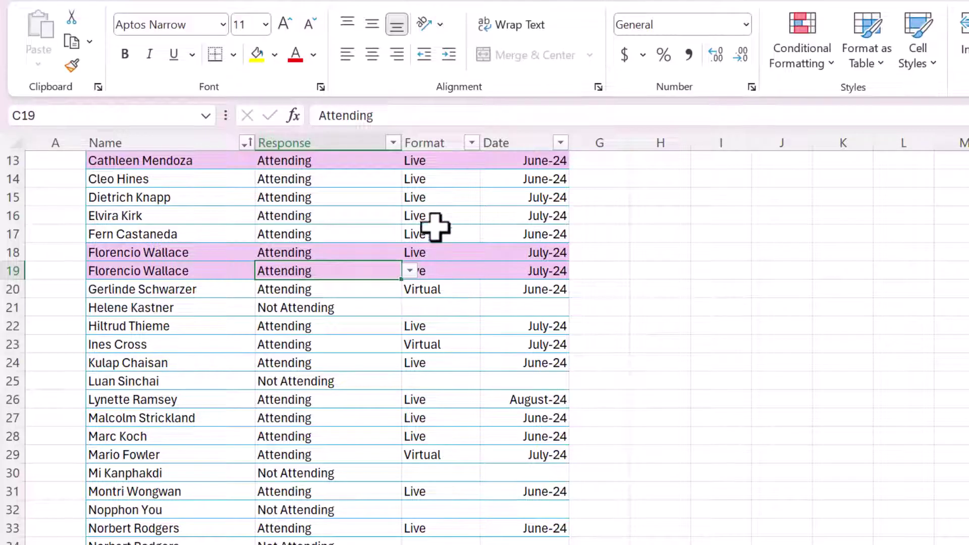
pyautogui.click(158, 231)
pyautogui.scroll(1, 320, 325)
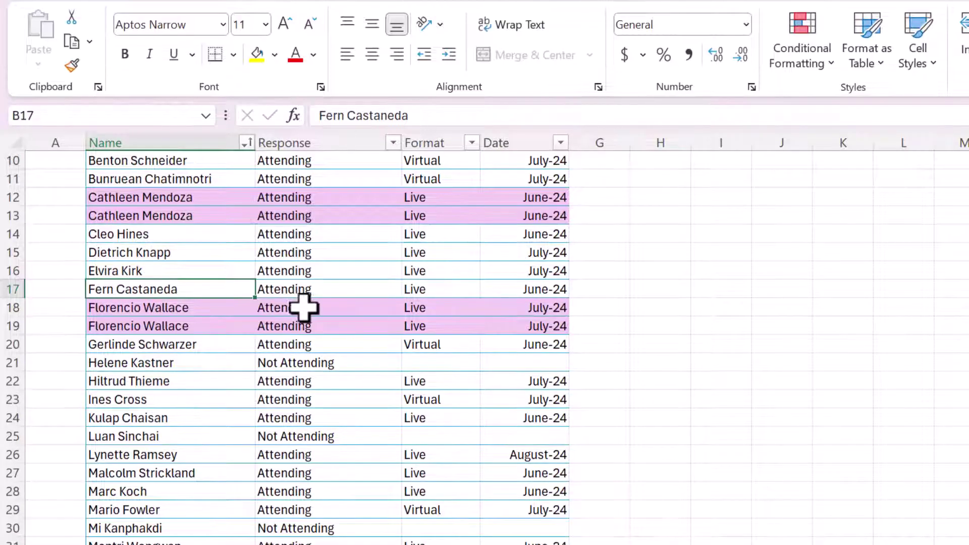
pyautogui.scroll(3, 302, 304)
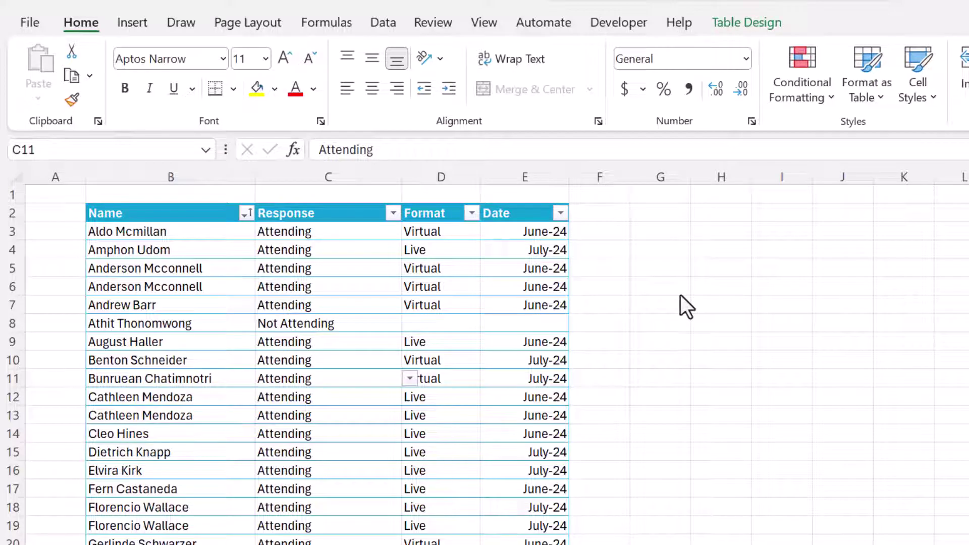
# Run Remove Duplicates across all columns, deleting 3 identical rows and leaving 40
pyautogui.click(179, 288)
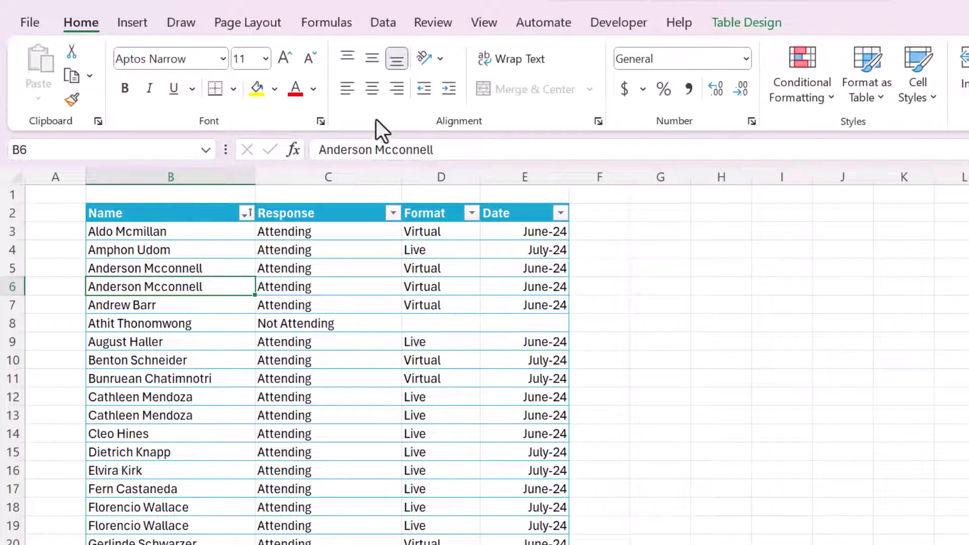
pyautogui.click(369, 21)
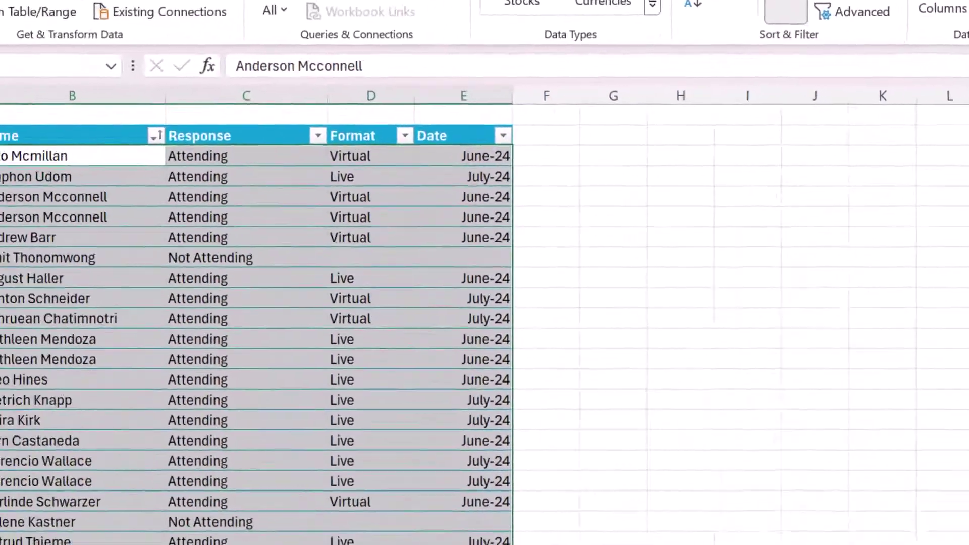
pyautogui.hotkey('alt', 'a', 'm')
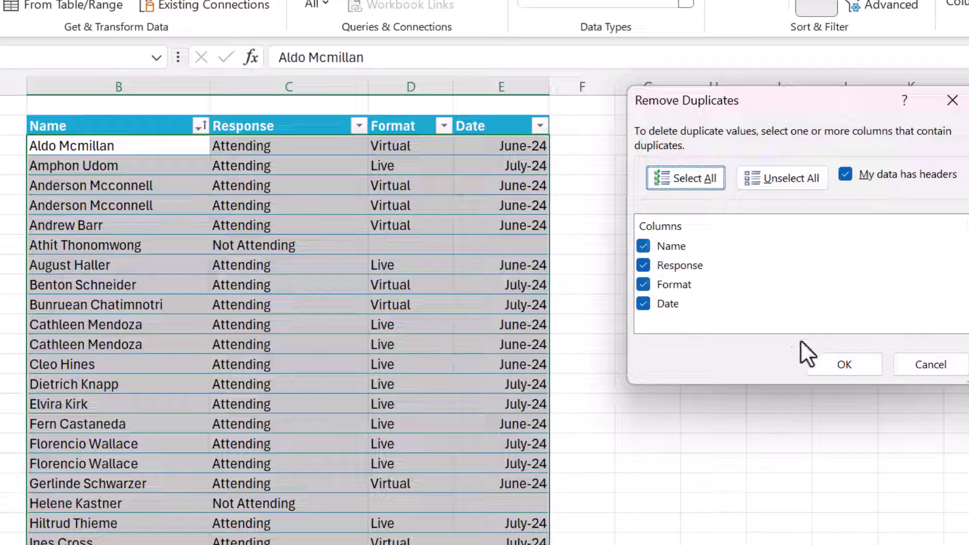
pyautogui.click(837, 359)
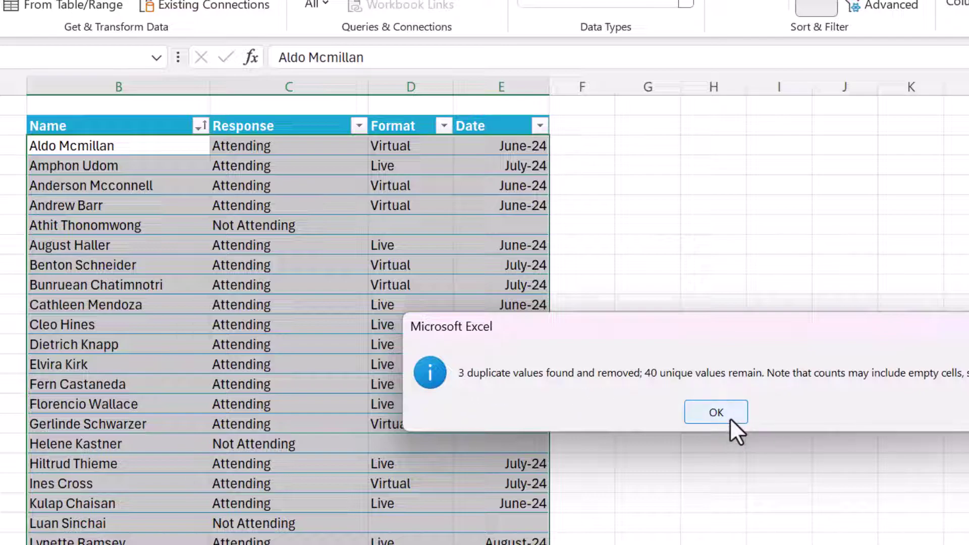
pyautogui.click(716, 413)
pyautogui.click(66, 206)
pyautogui.scroll(-1, 248, 431)
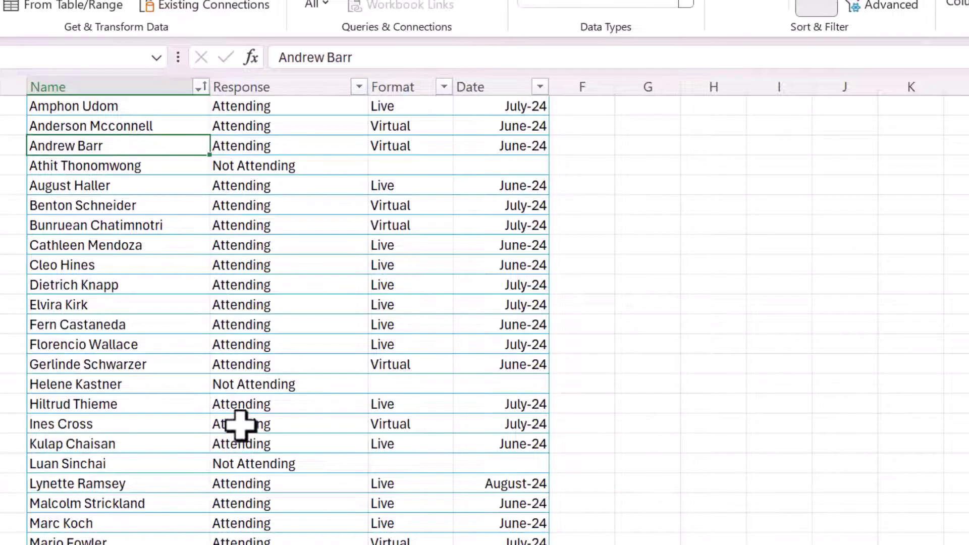
pyautogui.scroll(1, 240, 425)
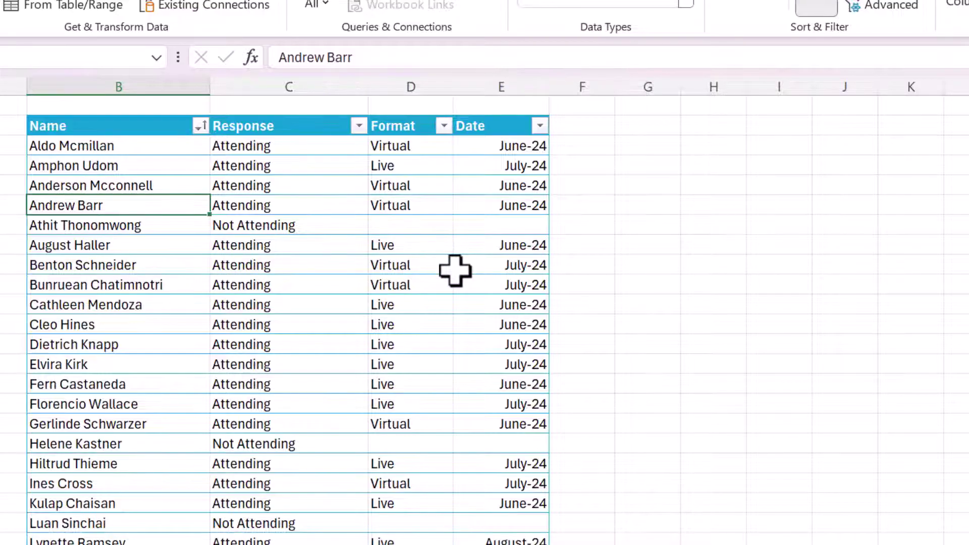
pyautogui.scroll(-5, 455, 271)
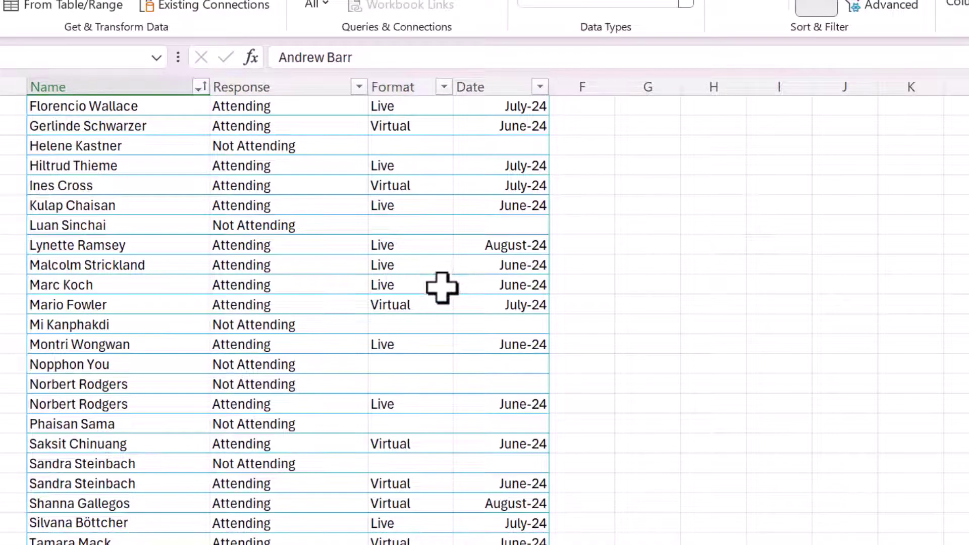
pyautogui.moveTo(93, 387); pyautogui.dragTo(518, 402)
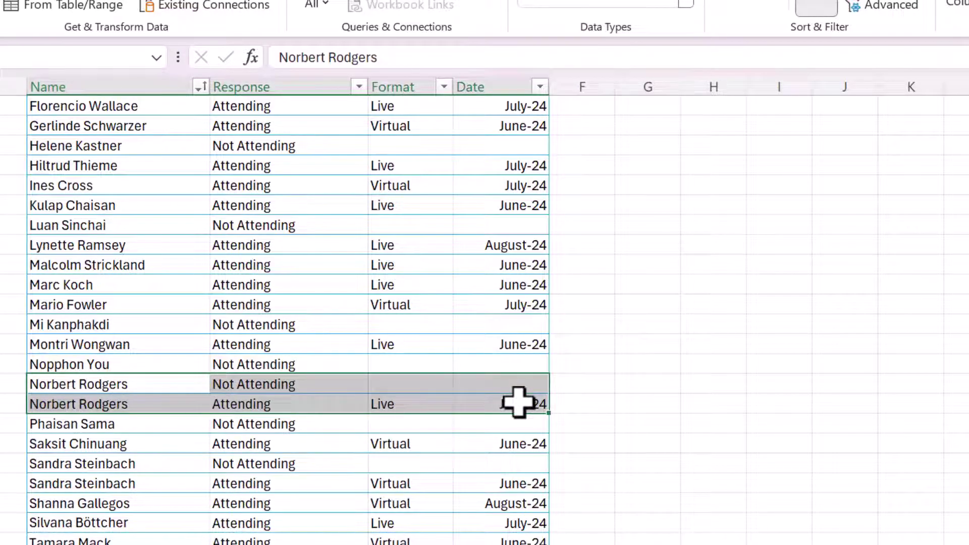
pyautogui.click(166, 388)
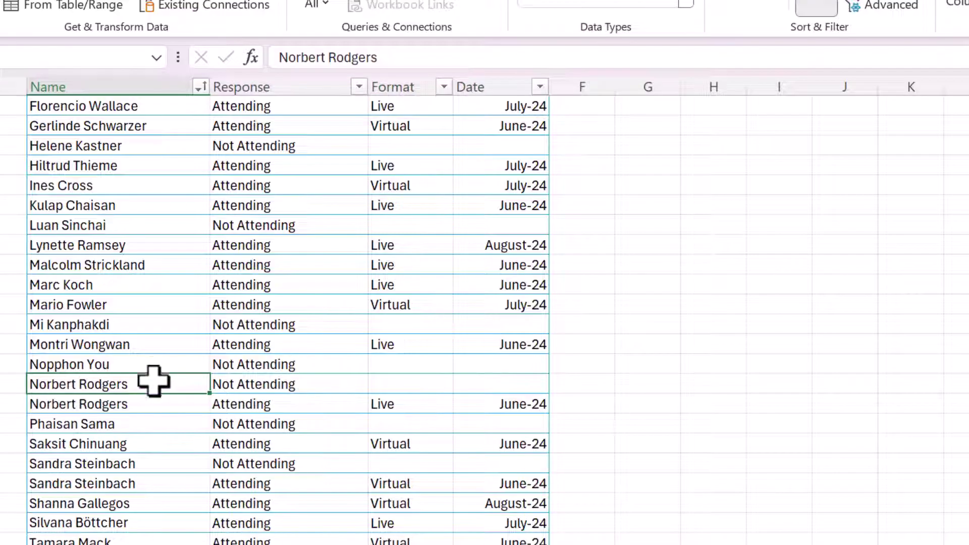
pyautogui.moveTo(155, 384); pyautogui.dragTo(155, 396)
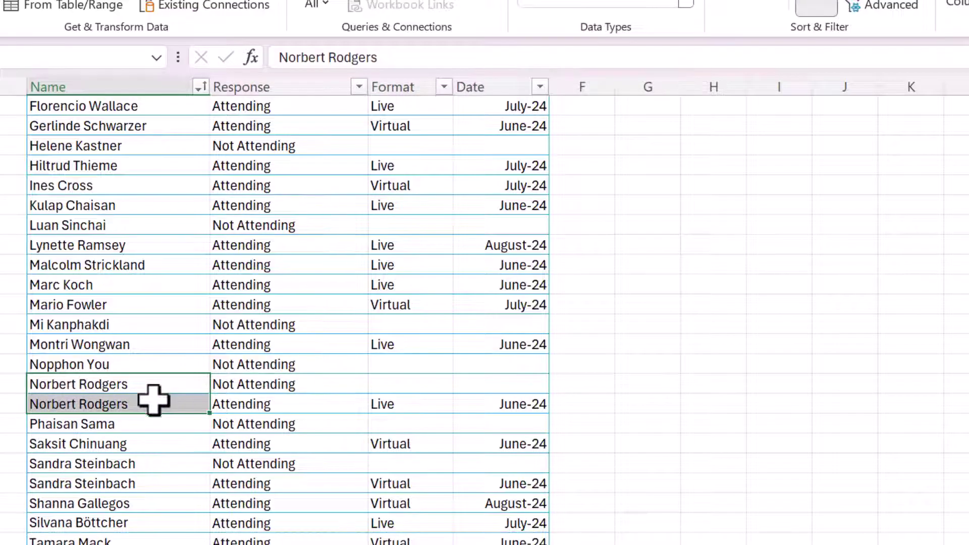
pyautogui.moveTo(271, 379); pyautogui.dragTo(528, 402)
pyautogui.click(195, 470)
pyautogui.moveTo(194, 470); pyautogui.dragTo(524, 480)
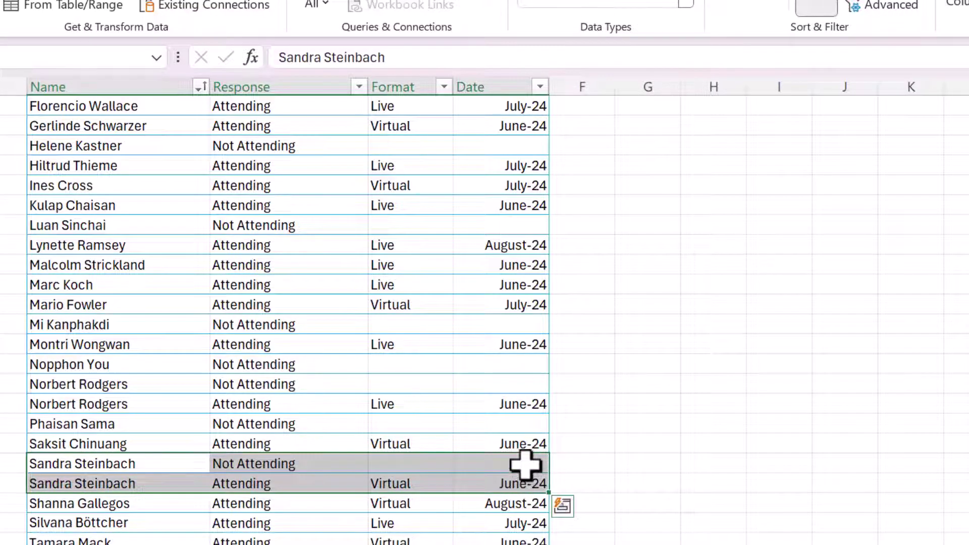
pyautogui.click(158, 464)
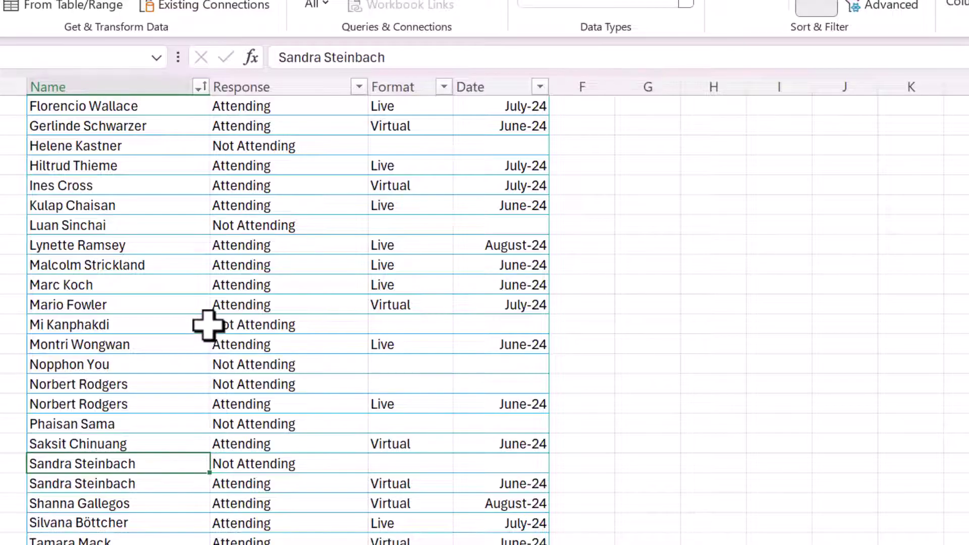
pyautogui.press('pageup')
pyautogui.scroll(1, 208, 324)
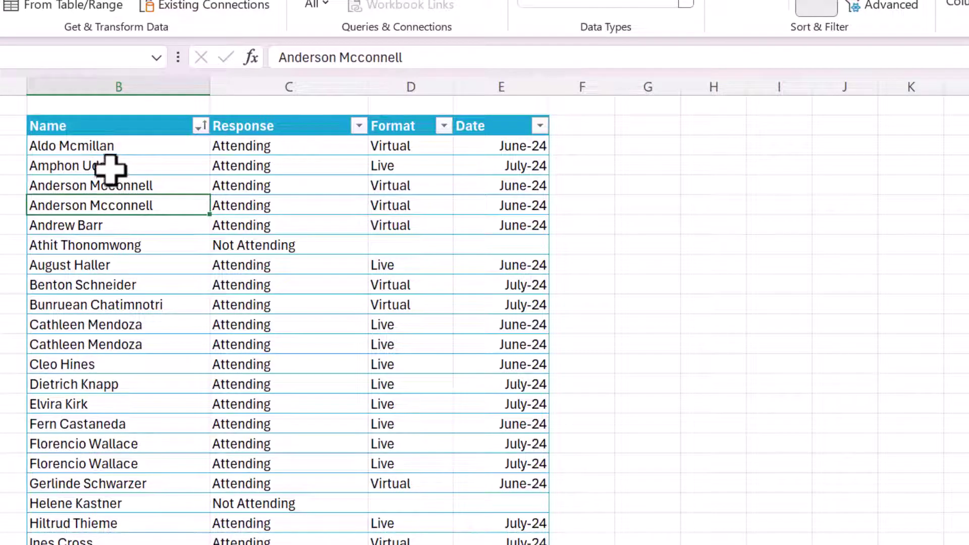
pyautogui.click(108, 166)
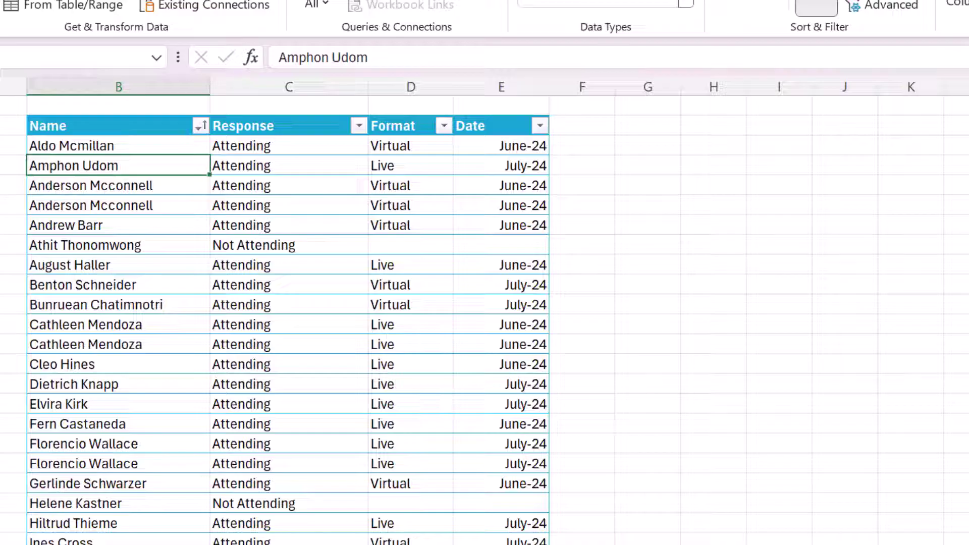
pyautogui.scroll(-3, 260, 463)
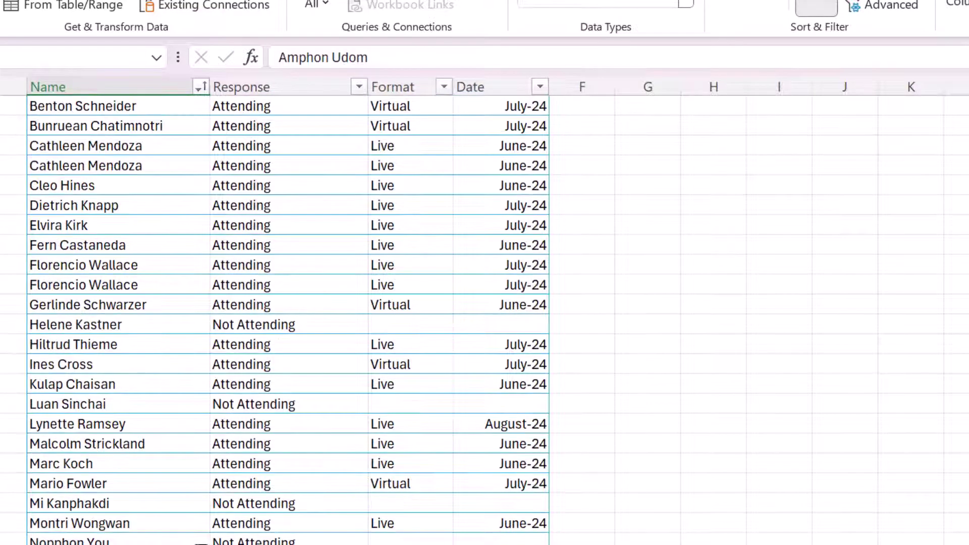
pyautogui.click(122, 130)
pyautogui.hotkey('ctrl', 'shift', 'Down')
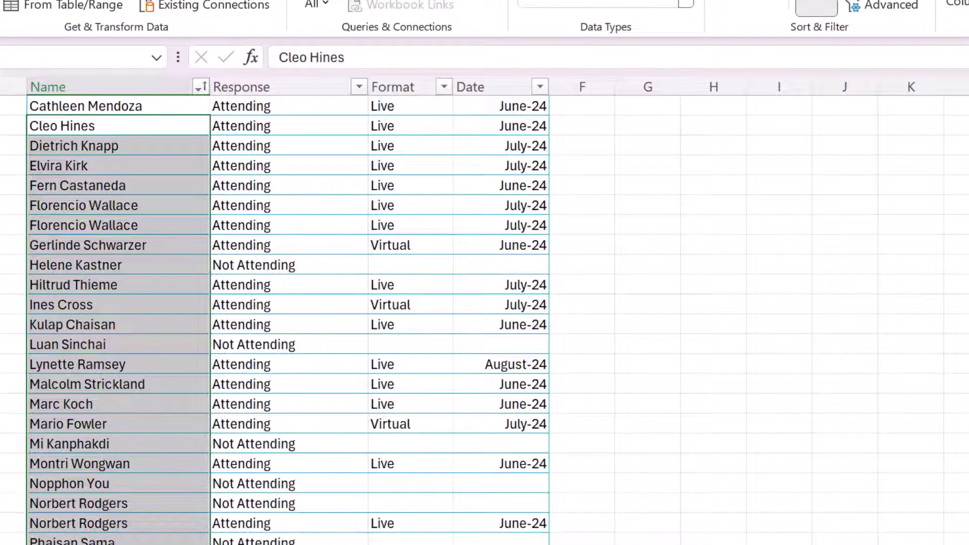
pyautogui.click(129, 507)
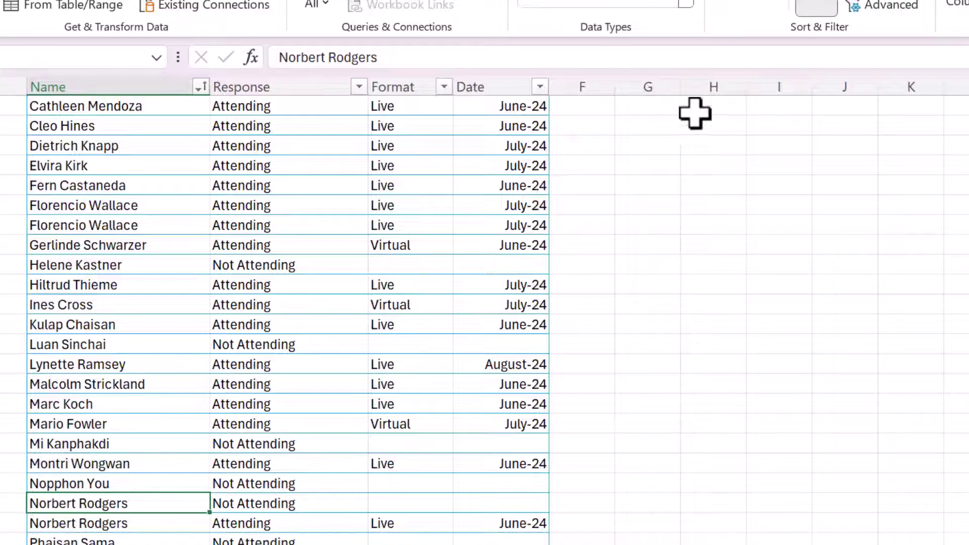
pyautogui.hotkey('alt', 'a', 'm')
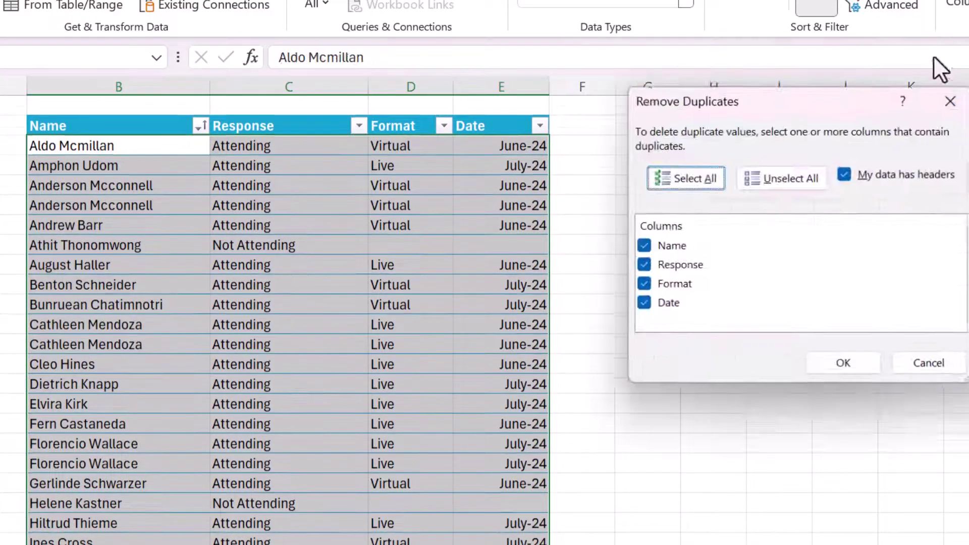
pyautogui.click(651, 265)
pyautogui.click(642, 285)
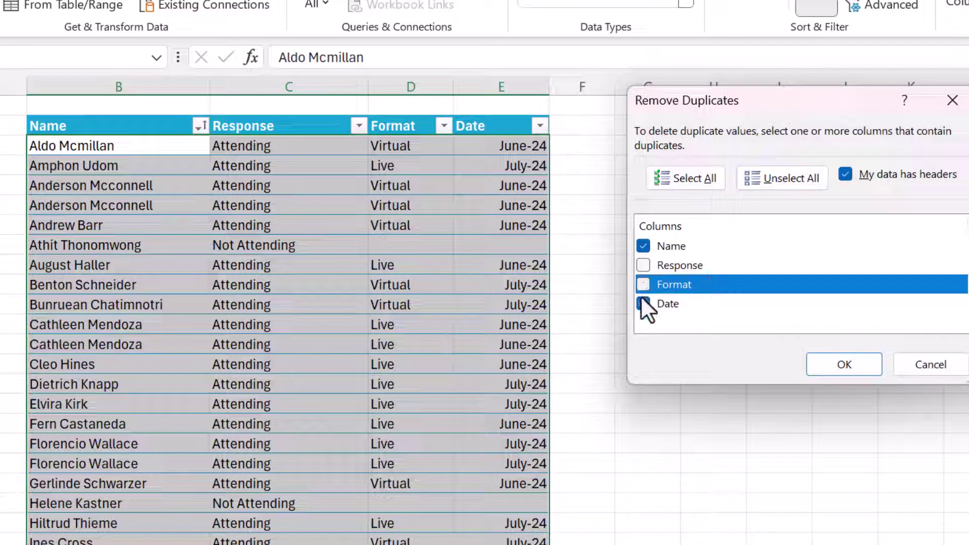
pyautogui.click(641, 304)
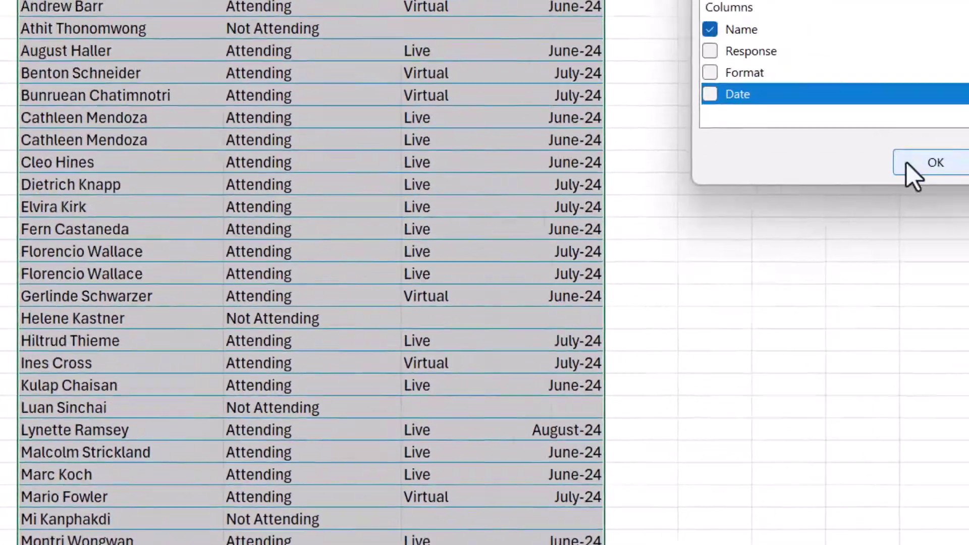
pyautogui.click(923, 164)
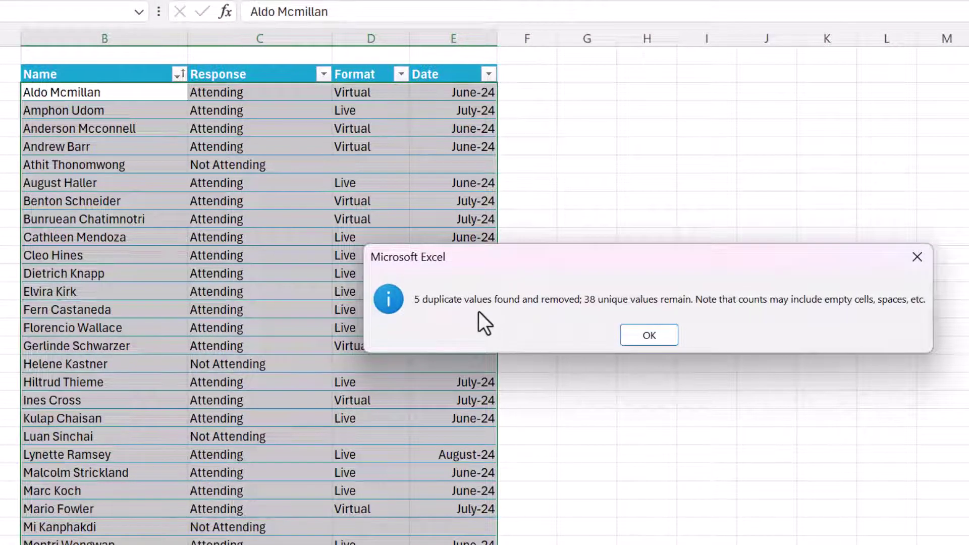
pyautogui.click(649, 335)
pyautogui.click(181, 277)
pyautogui.scroll(-1, 180, 286)
pyautogui.scroll(-2, 181, 286)
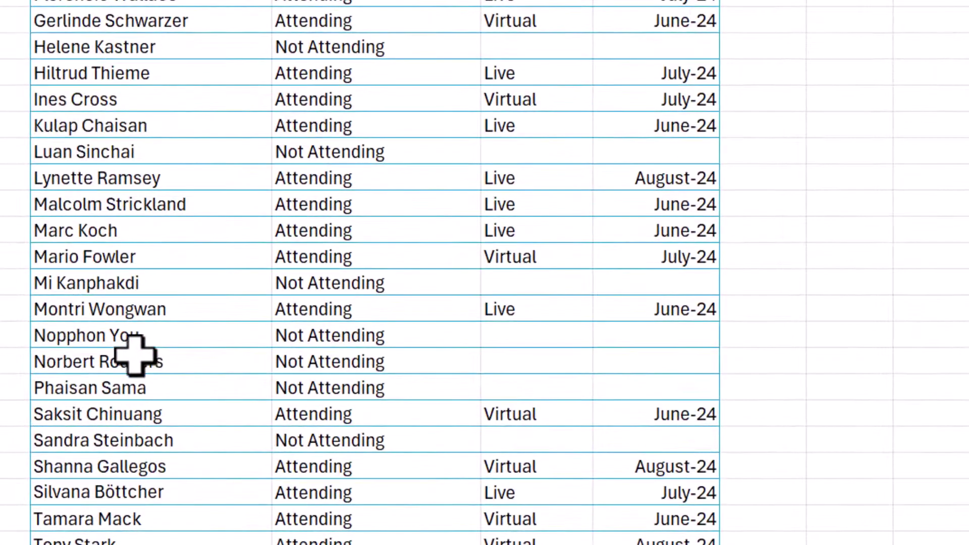
pyautogui.click(111, 422)
pyautogui.moveTo(161, 366); pyautogui.dragTo(656, 354)
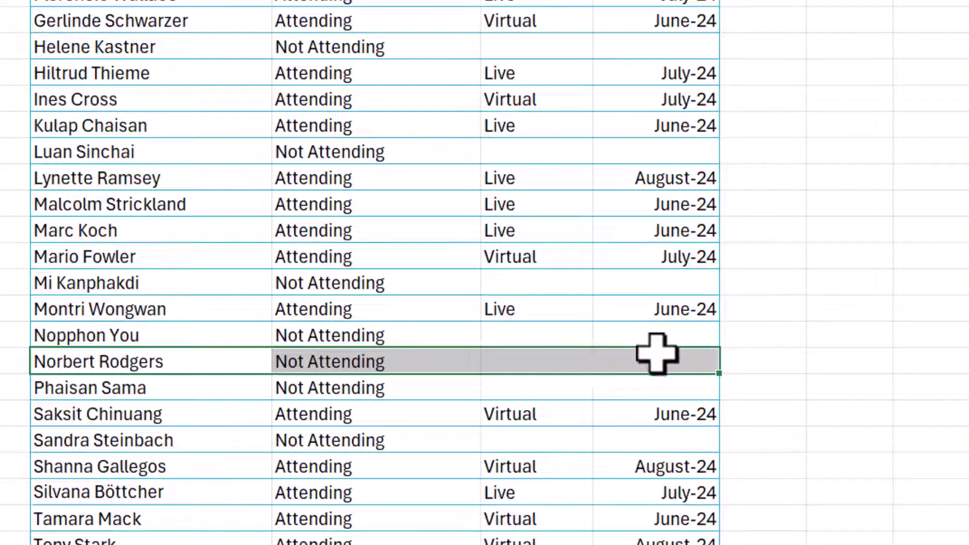
pyautogui.click(265, 365)
pyautogui.click(366, 361)
pyautogui.moveTo(169, 357); pyautogui.dragTo(682, 374)
pyautogui.click(663, 334)
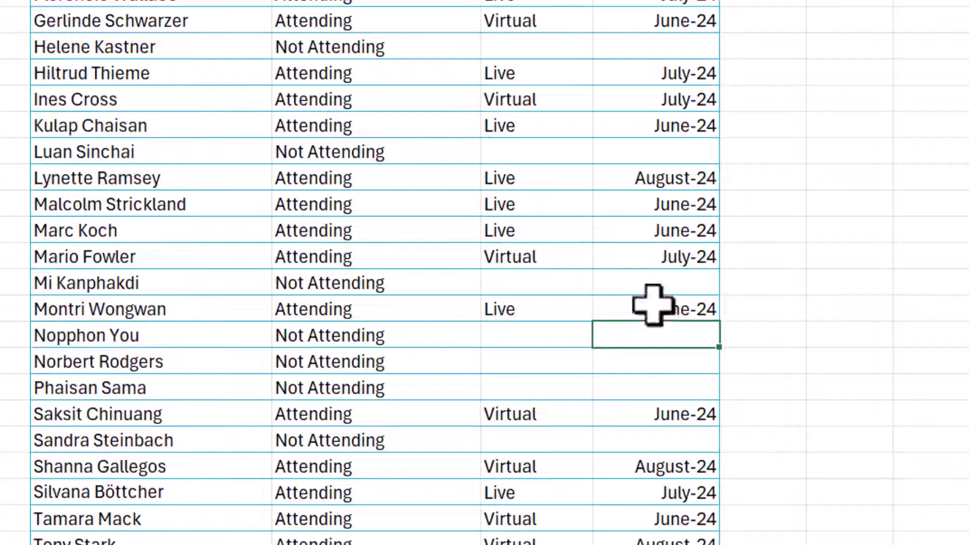
pyautogui.scroll(3, 651, 293)
pyautogui.scroll(3, 799, 32)
pyautogui.scroll(-2, 354, 101)
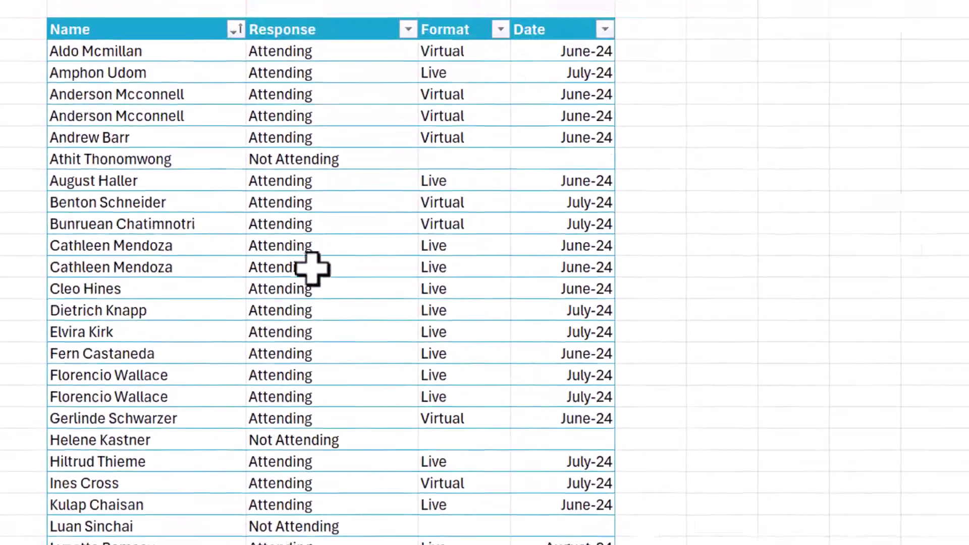
pyautogui.scroll(-2, 323, 437)
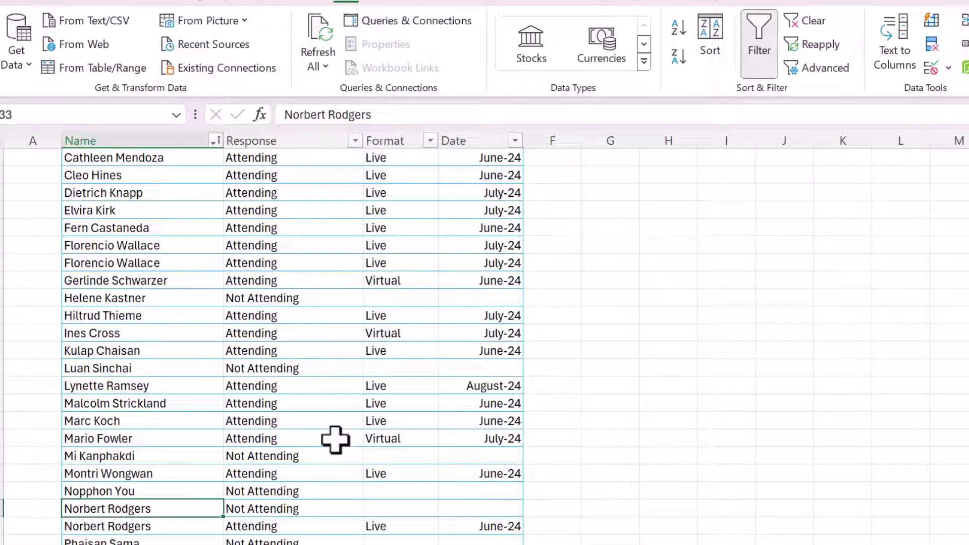
pyautogui.moveTo(164, 526); pyautogui.dragTo(503, 512)
pyautogui.click(271, 530)
pyautogui.moveTo(201, 528); pyautogui.dragTo(488, 527)
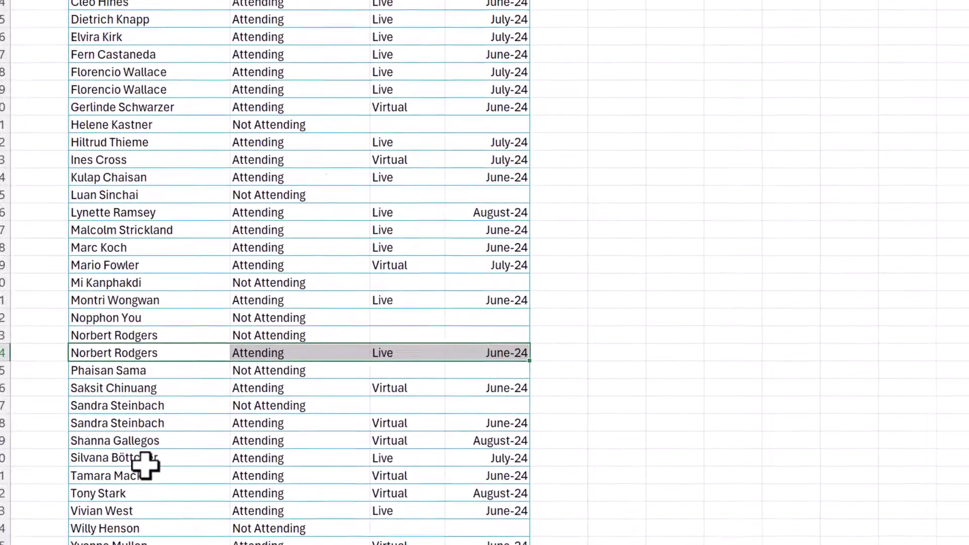
pyautogui.moveTo(151, 403); pyautogui.dragTo(504, 411)
pyautogui.click(263, 399)
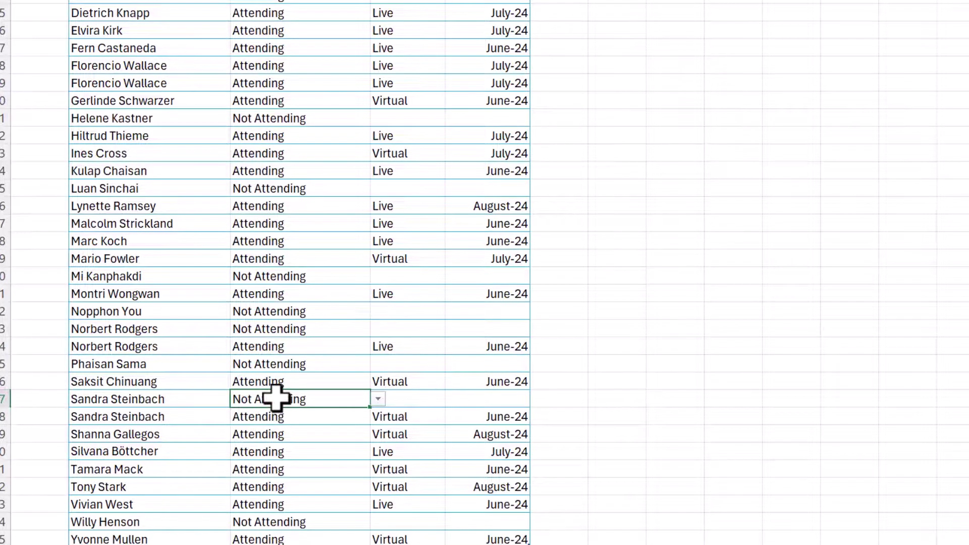
pyautogui.scroll(5, 275, 399)
pyautogui.click(289, 113)
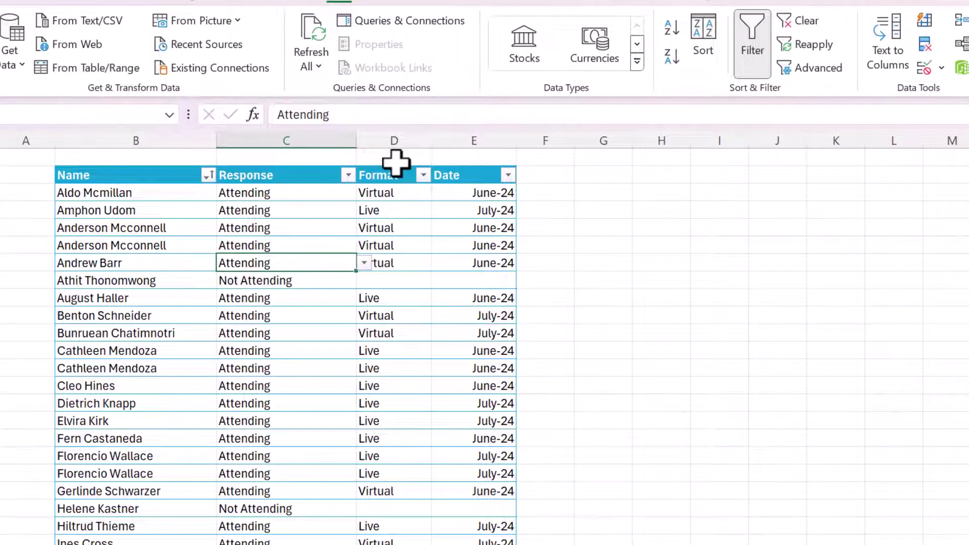
pyautogui.click(348, 176)
pyautogui.click(317, 200)
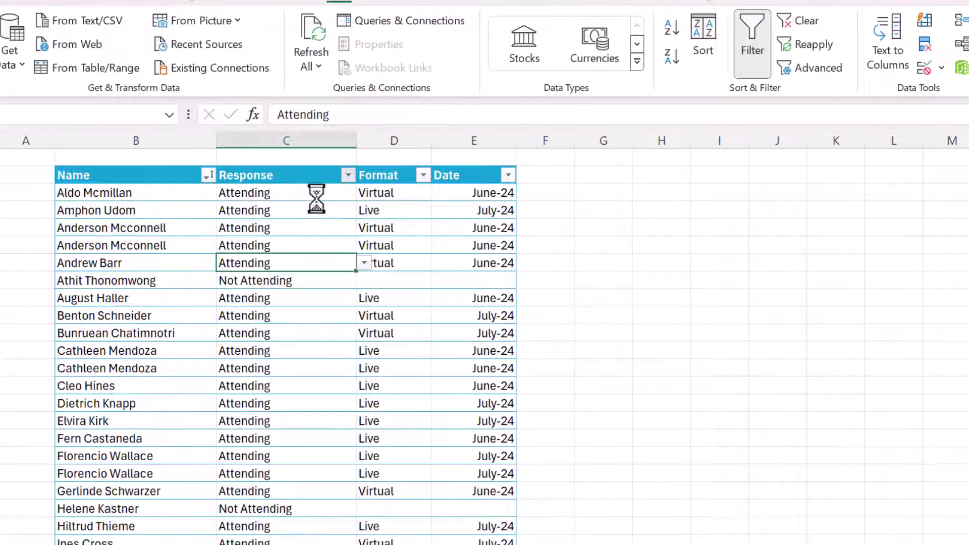
pyautogui.click(208, 175)
pyautogui.click(194, 196)
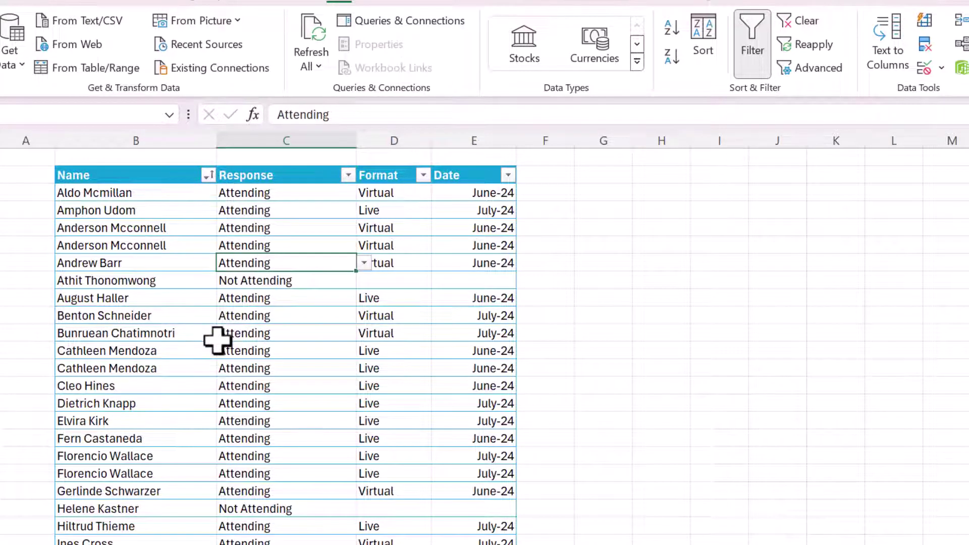
pyautogui.scroll(-5, 217, 341)
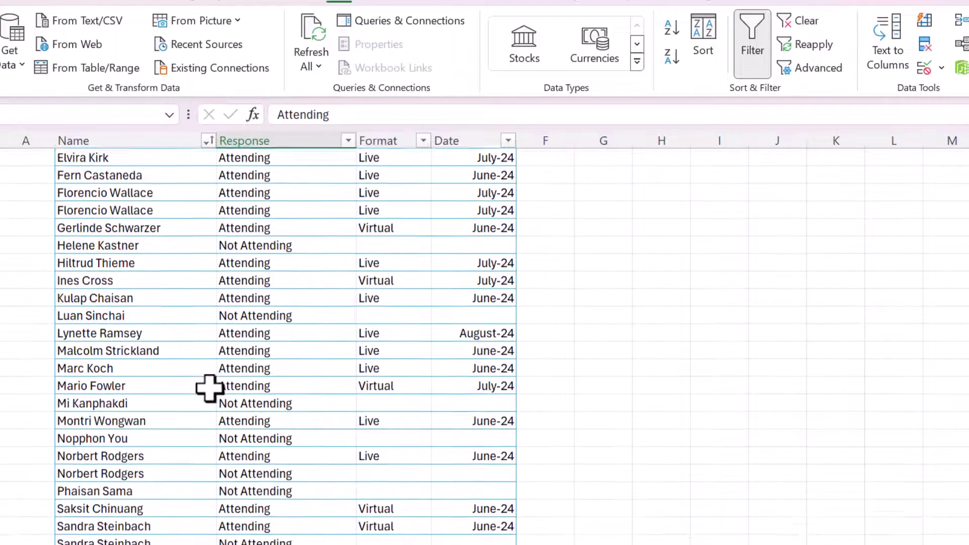
pyautogui.scroll(-1, 209, 387)
pyautogui.moveTo(143, 405); pyautogui.dragTo(464, 417)
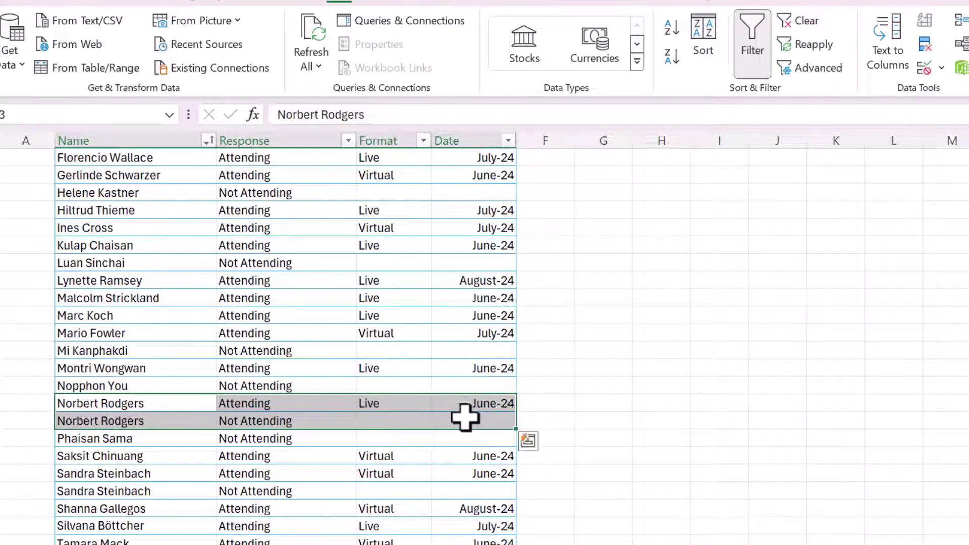
pyautogui.click(209, 416)
pyautogui.moveTo(195, 403); pyautogui.dragTo(508, 408)
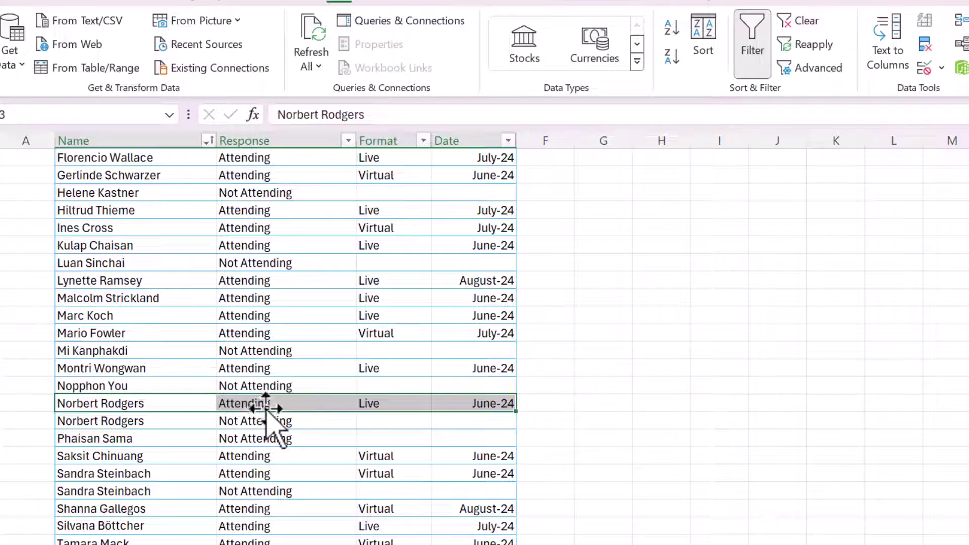
pyautogui.moveTo(195, 424); pyautogui.dragTo(454, 424)
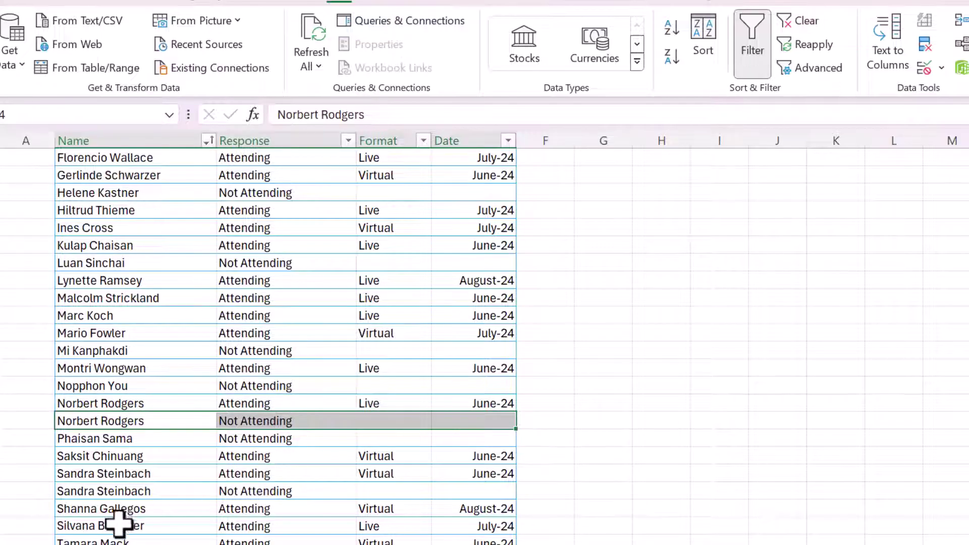
pyautogui.moveTo(130, 477); pyautogui.dragTo(441, 474)
pyautogui.click(326, 407)
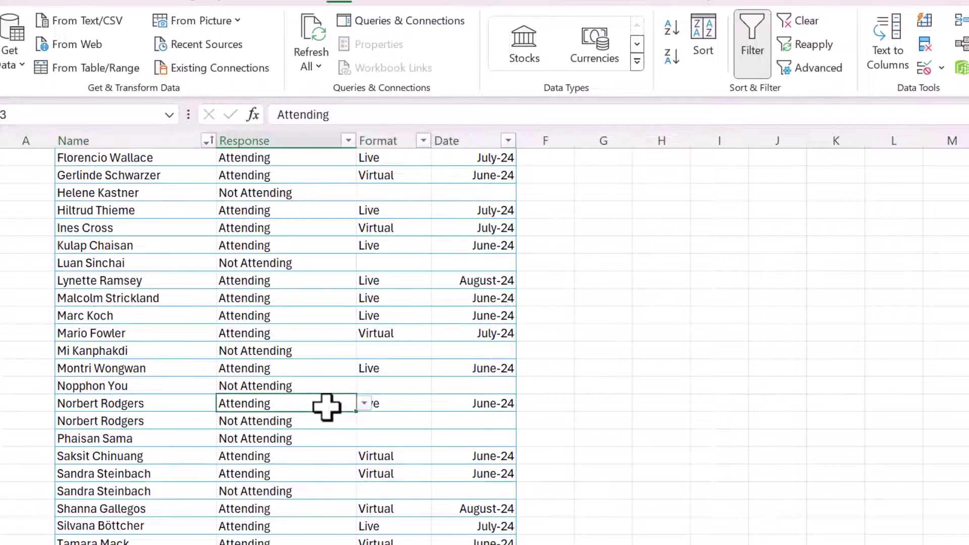
# Remove duplicates checking the Name column only, deleting 5 rows and leaving 38
pyautogui.click(926, 44)
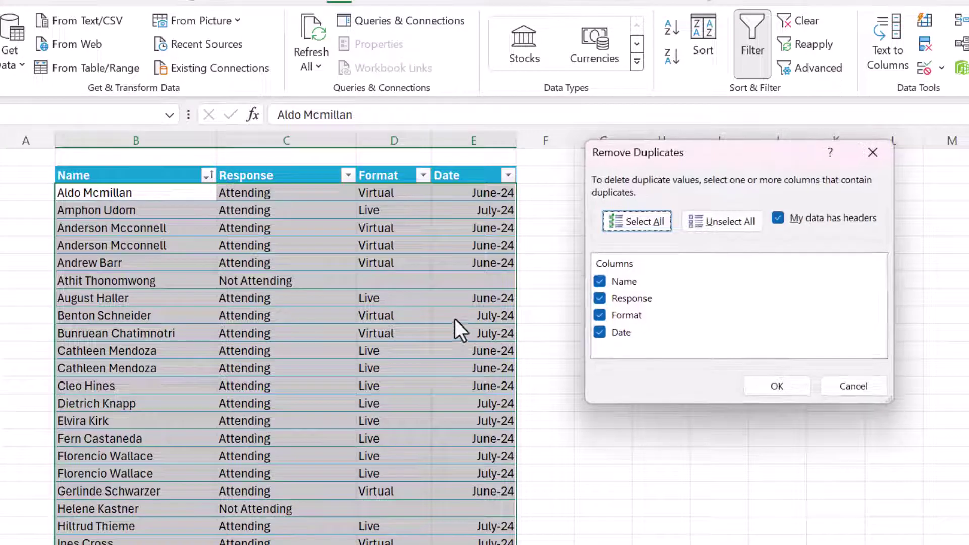
pyautogui.click(706, 225)
pyautogui.click(612, 281)
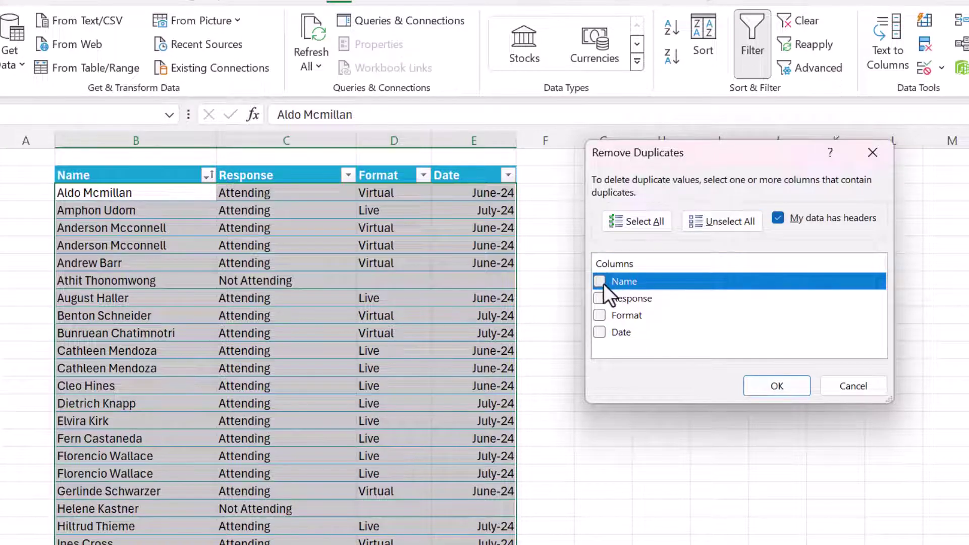
pyautogui.click(767, 384)
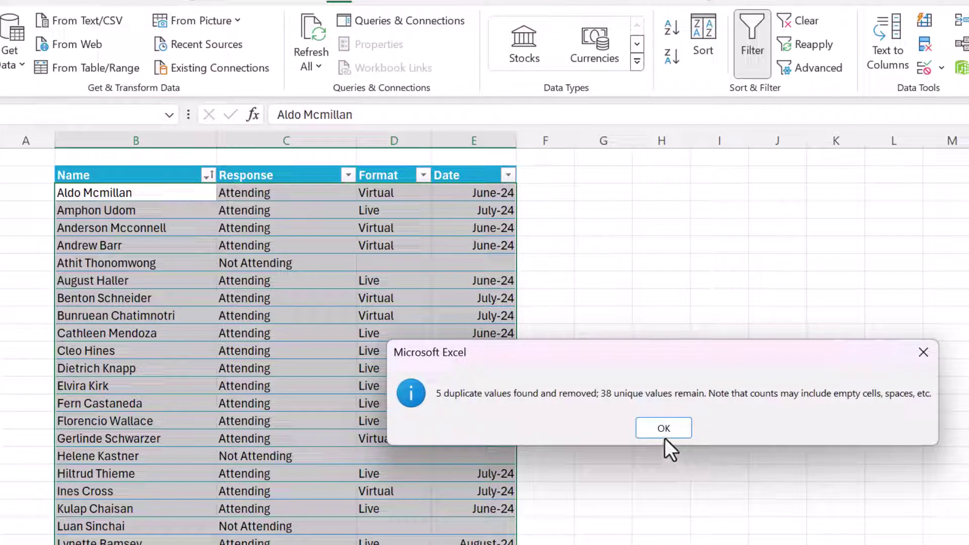
pyautogui.click(663, 433)
pyautogui.click(331, 426)
pyautogui.scroll(-4, 323, 434)
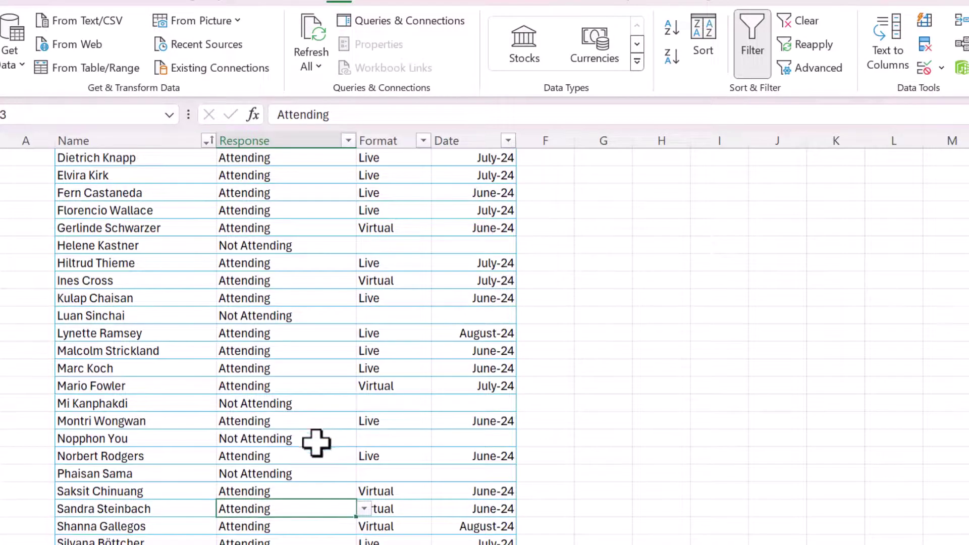
pyautogui.moveTo(186, 457); pyautogui.dragTo(498, 456)
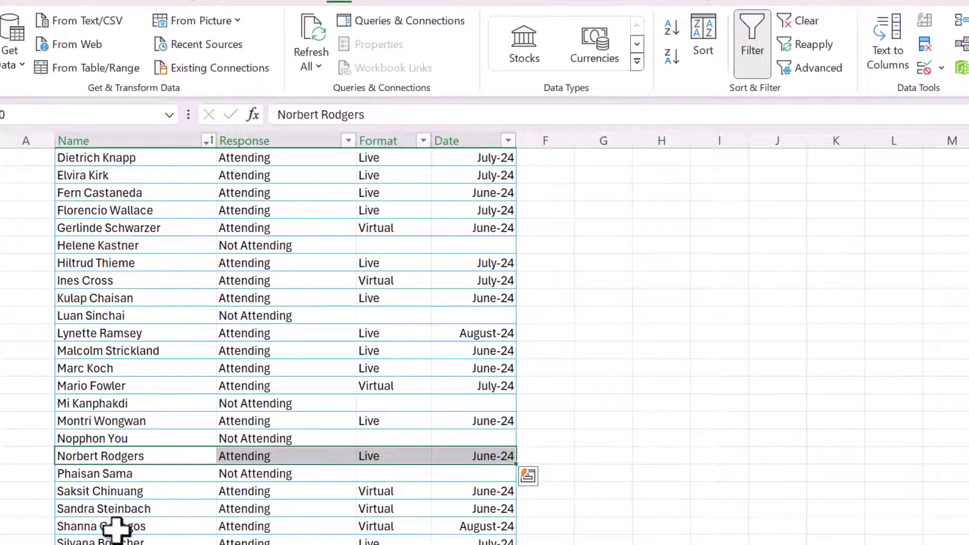
pyautogui.moveTo(111, 510); pyautogui.dragTo(479, 503)
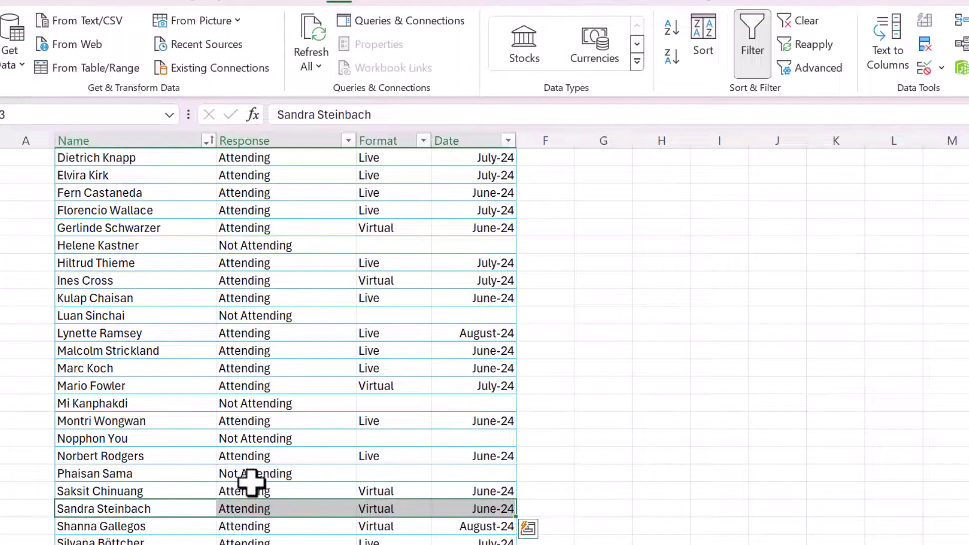
pyautogui.click(332, 437)
pyautogui.click(397, 436)
pyautogui.click(404, 407)
pyautogui.scroll(4, 419, 416)
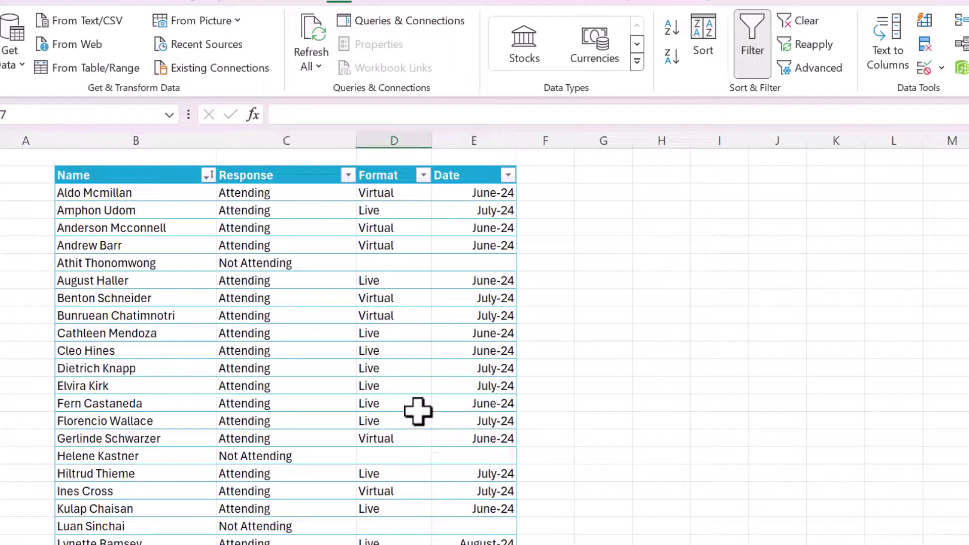
pyautogui.click(132, 232)
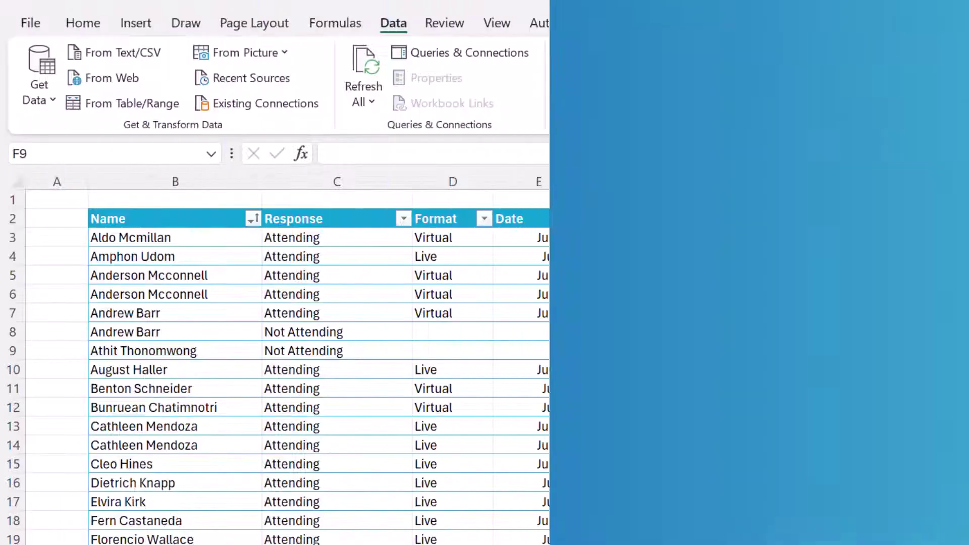
# Enter =UNIQUE(TrainingResponse) in G2 so the distinct table rows spill beside it
pyautogui.click(681, 210)
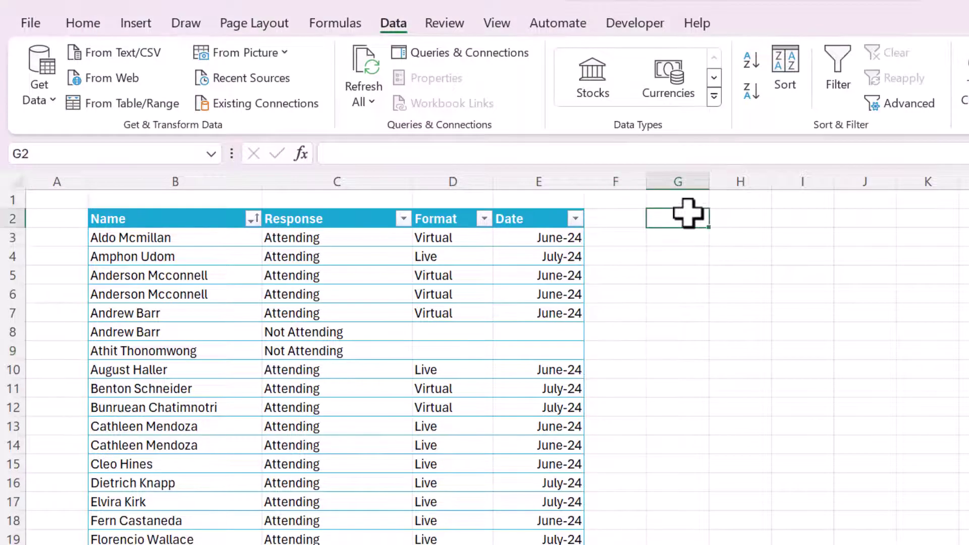
pyautogui.write('=UNIQUE(')
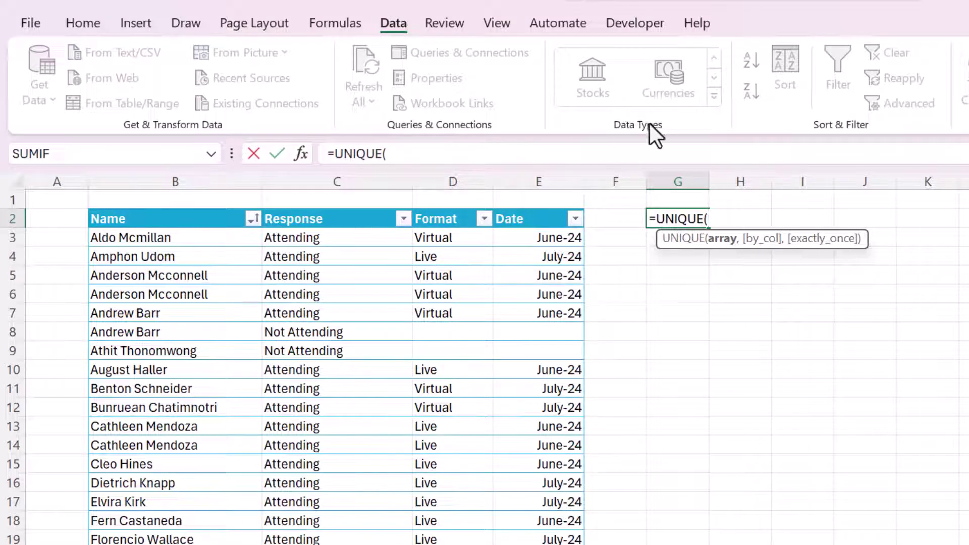
pyautogui.write('Train')
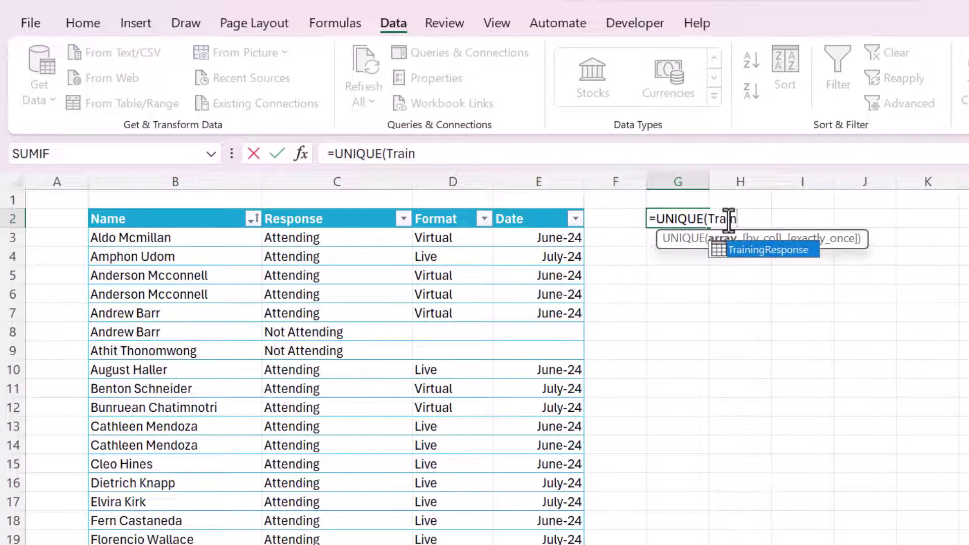
pyautogui.doubleClick(775, 247)
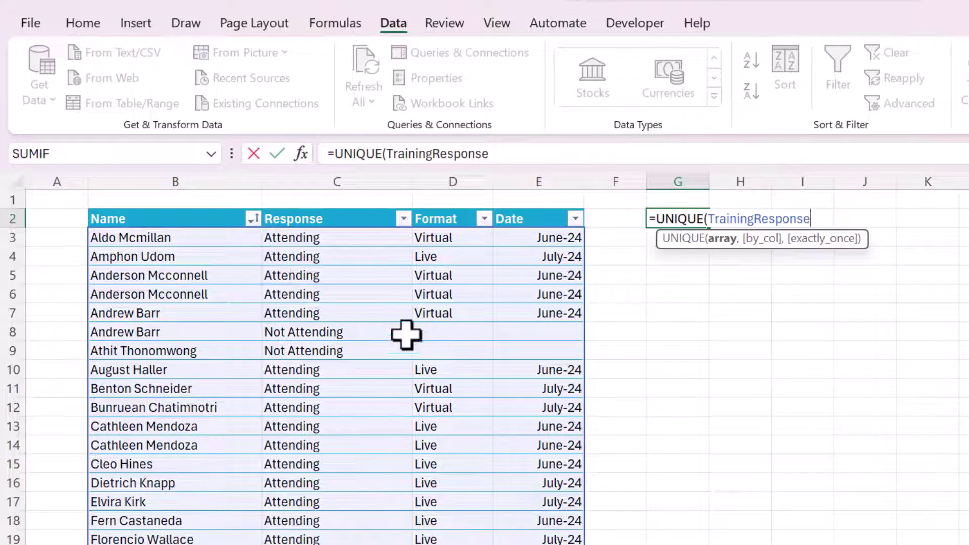
pyautogui.write(')')
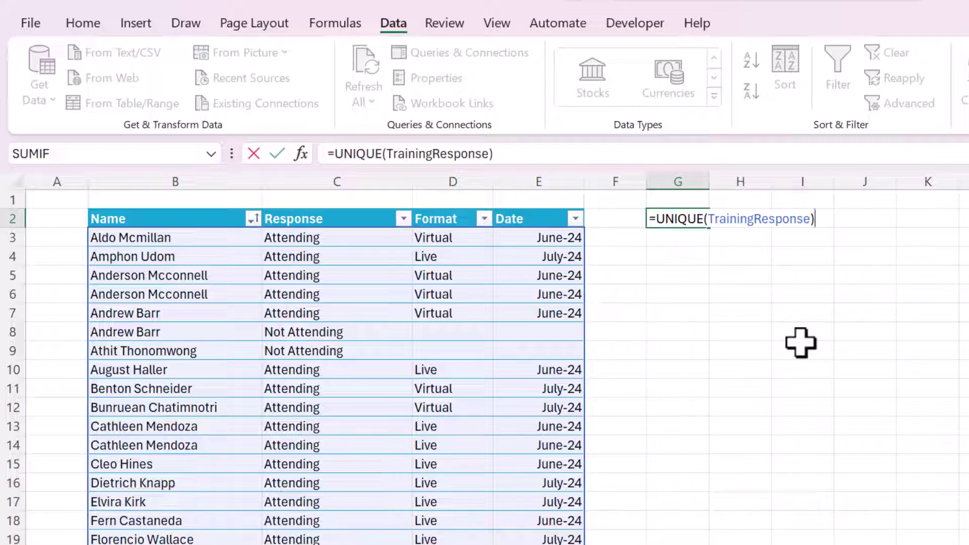
pyautogui.press('Return')
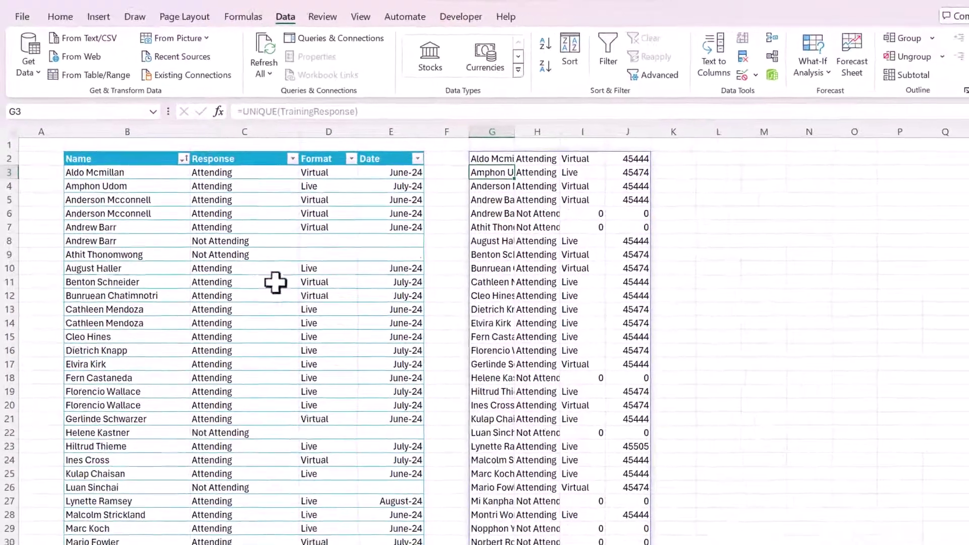
# Autofit column G and widen columns H and I to show the spilled values
pyautogui.scroll(-7, 541, 310)
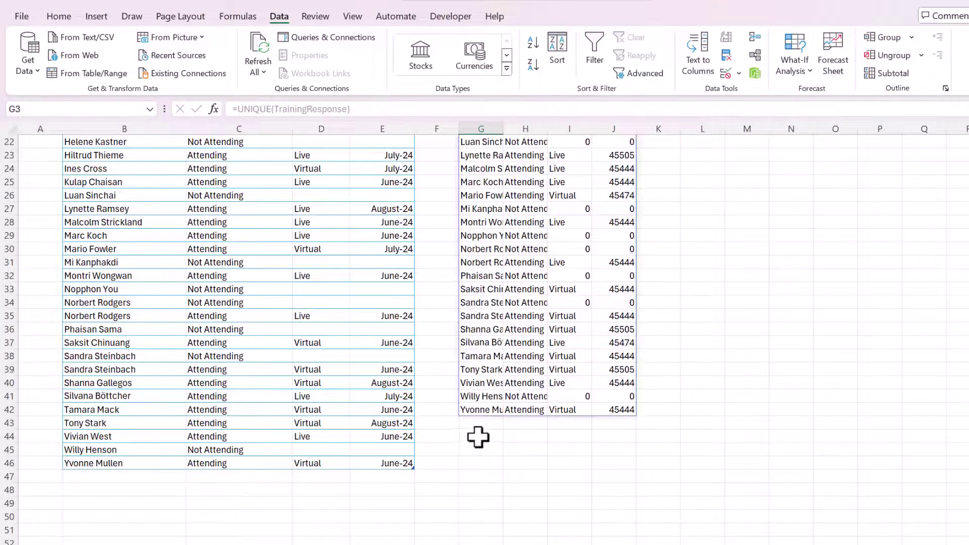
pyautogui.scroll(7, 478, 437)
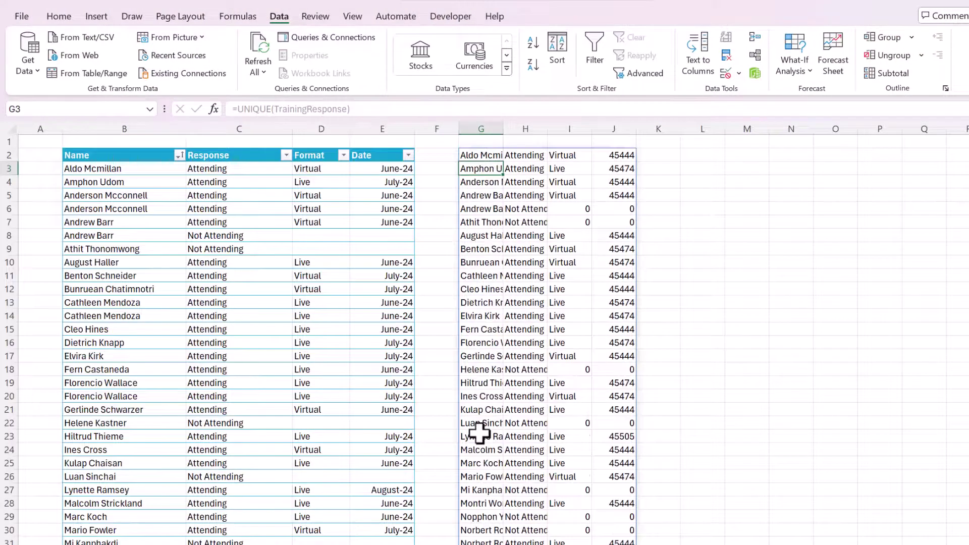
pyautogui.doubleClick(503, 127)
pyautogui.moveTo(624, 129); pyautogui.dragTo(833, 129)
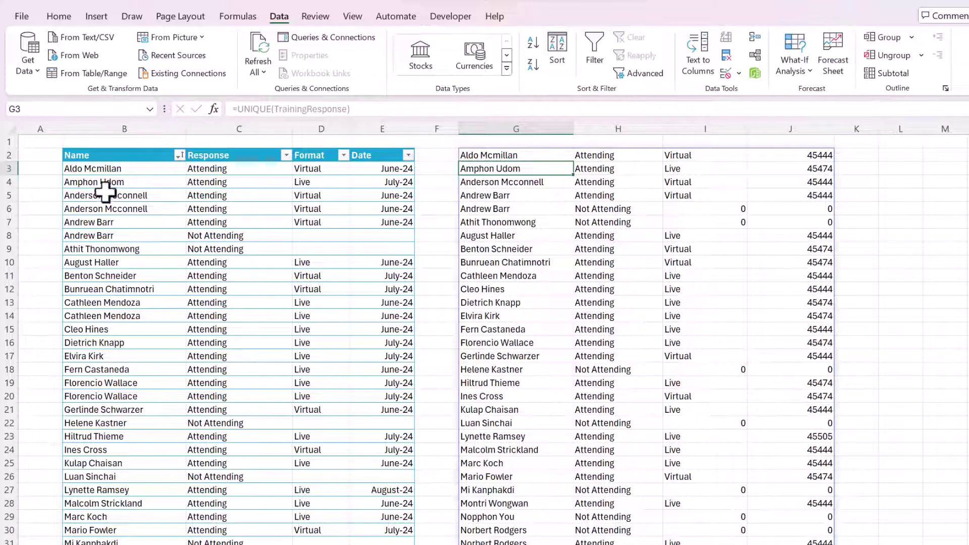
pyautogui.moveTo(101, 190); pyautogui.dragTo(387, 209)
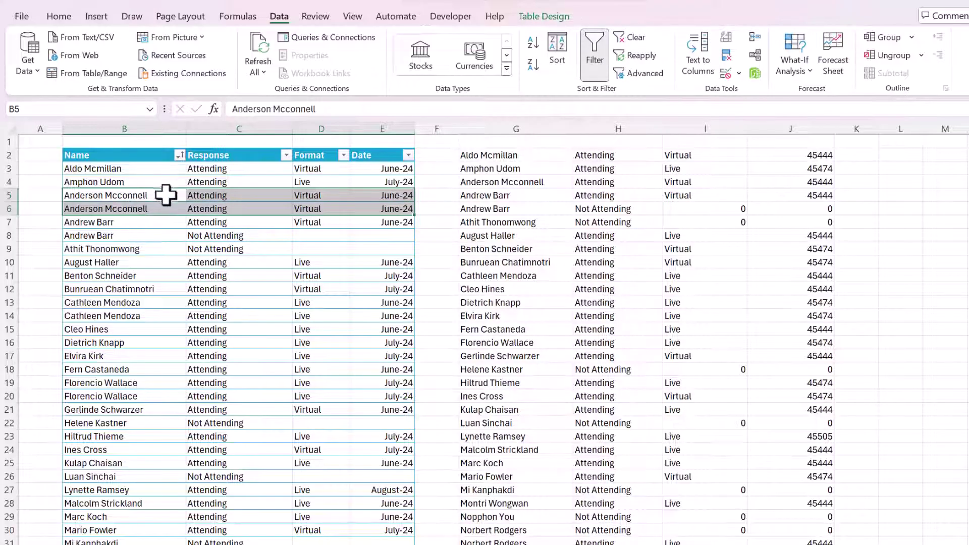
pyautogui.click(391, 208)
pyautogui.moveTo(476, 183); pyautogui.dragTo(765, 182)
pyautogui.moveTo(111, 220); pyautogui.dragTo(371, 232)
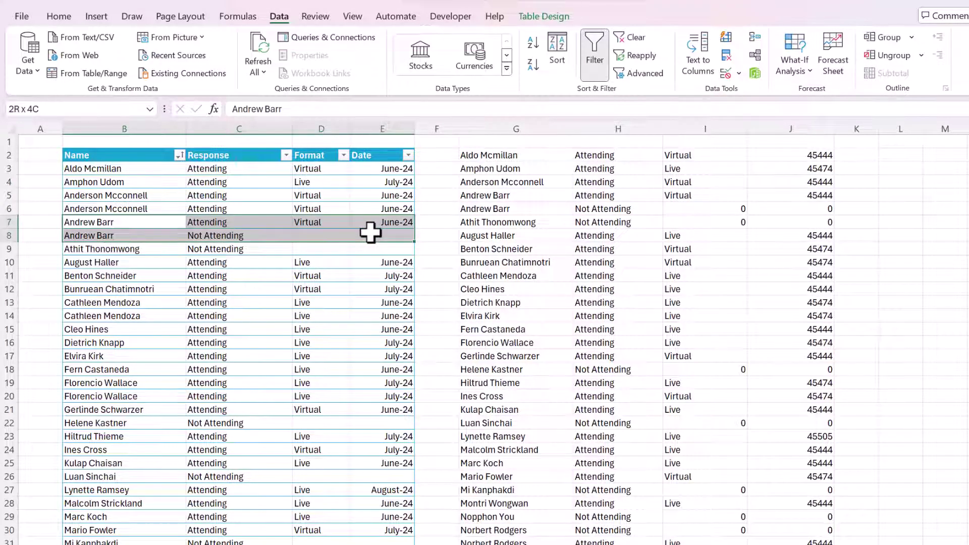
pyautogui.moveTo(489, 195); pyautogui.dragTo(824, 210)
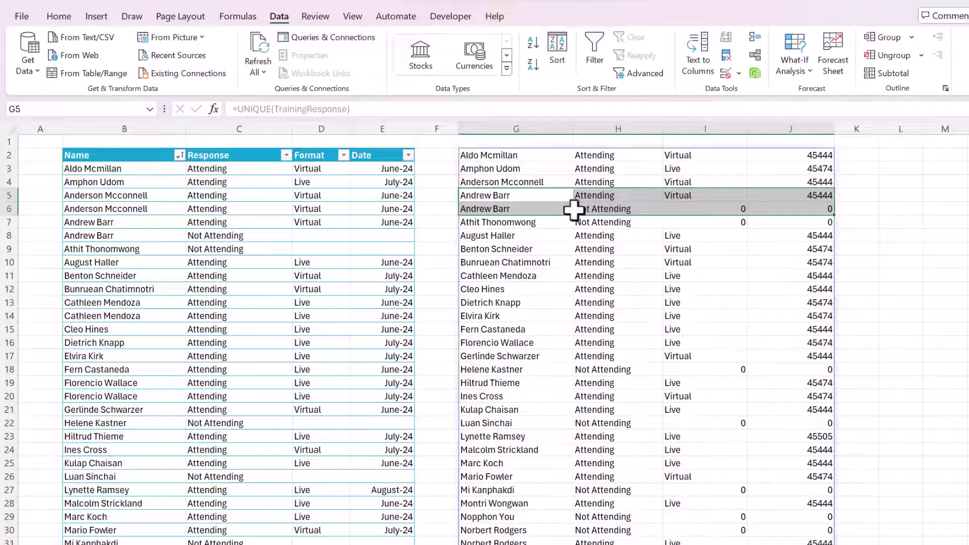
# Inspect the unique list's zeros and serial-number dates, then select B47 below the table
pyautogui.press('Down')
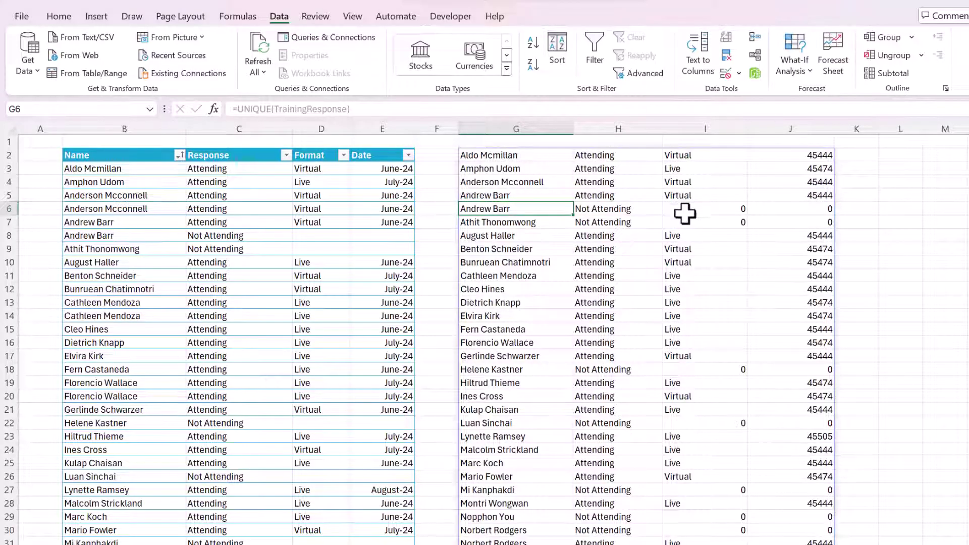
pyautogui.moveTo(687, 221); pyautogui.dragTo(819, 207)
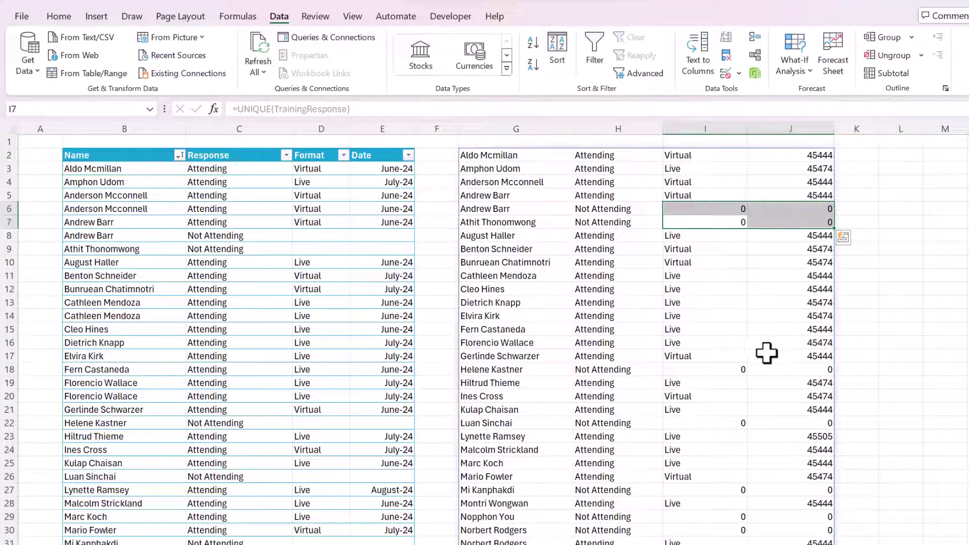
pyautogui.moveTo(739, 368); pyautogui.dragTo(830, 363)
pyautogui.click(803, 154)
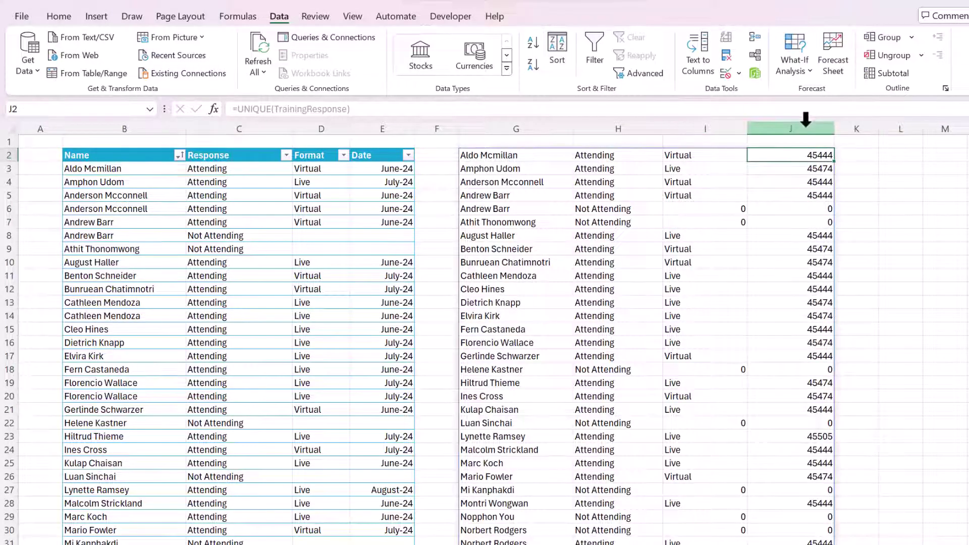
pyautogui.moveTo(802, 162); pyautogui.dragTo(675, 353)
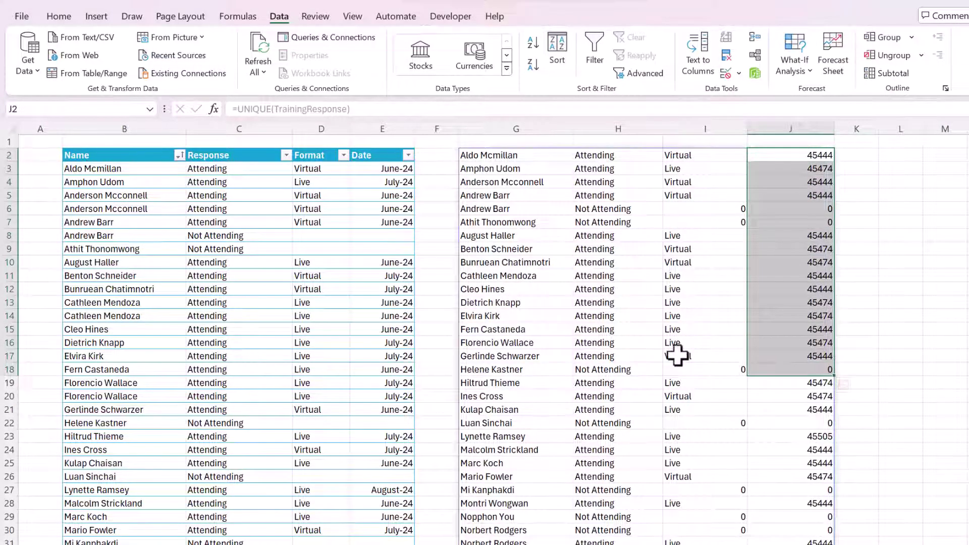
pyautogui.click(675, 353)
pyautogui.scroll(-3, 578, 379)
pyautogui.scroll(-4, 578, 378)
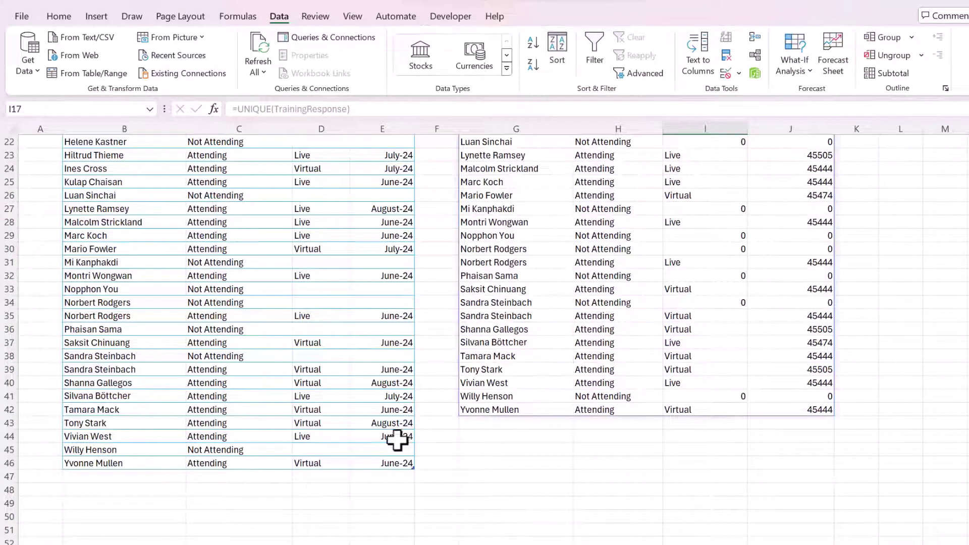
pyautogui.click(119, 479)
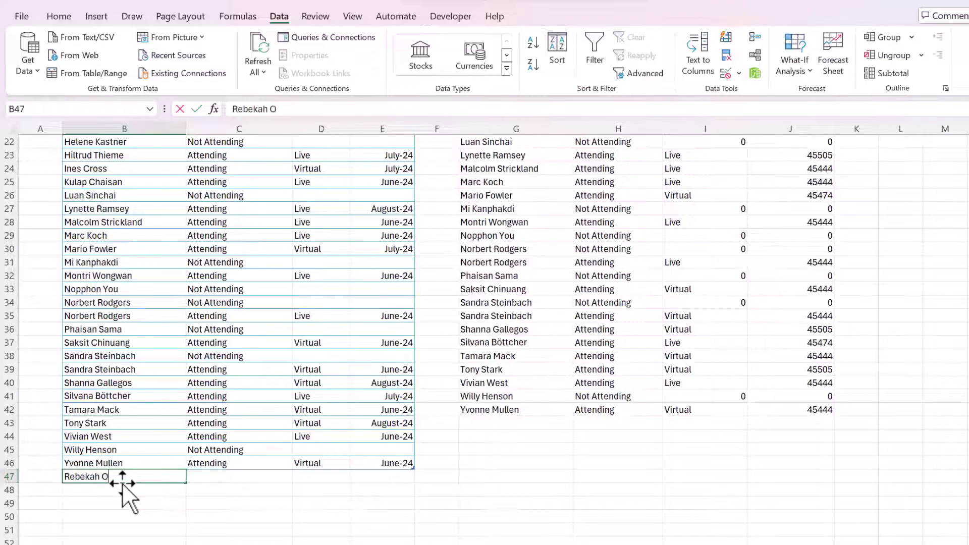
# Enter the new guest's name in B47 to extend the RSVP table, then return to the top
pyautogui.press('Tab')
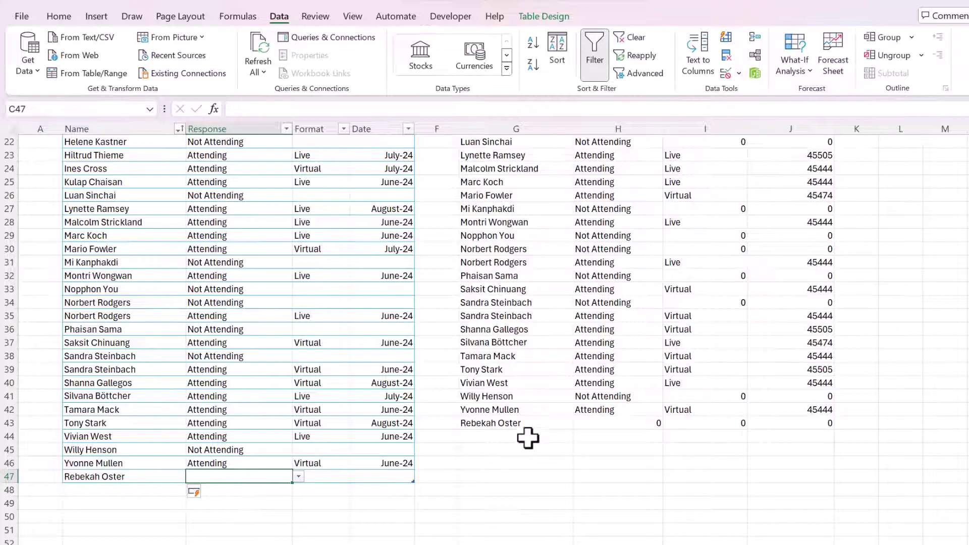
pyautogui.scroll(7, 528, 439)
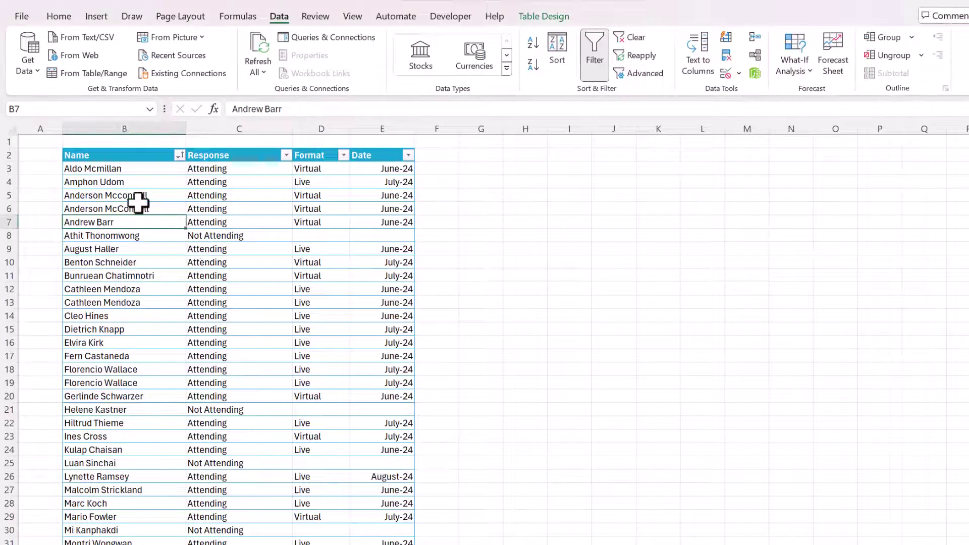
# Send the RSVP table to Power Query with Data > From Table/Range
pyautogui.click(139, 197)
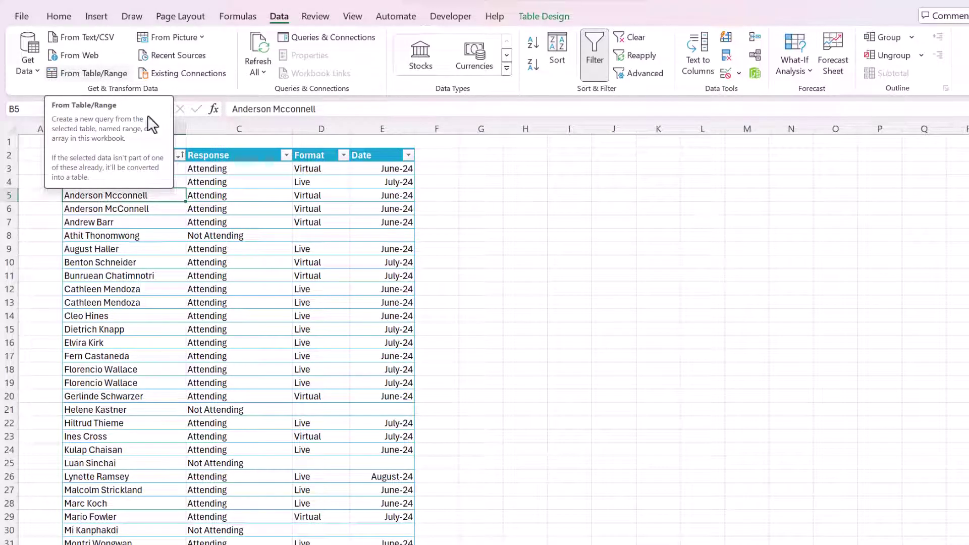
pyautogui.click(212, 222)
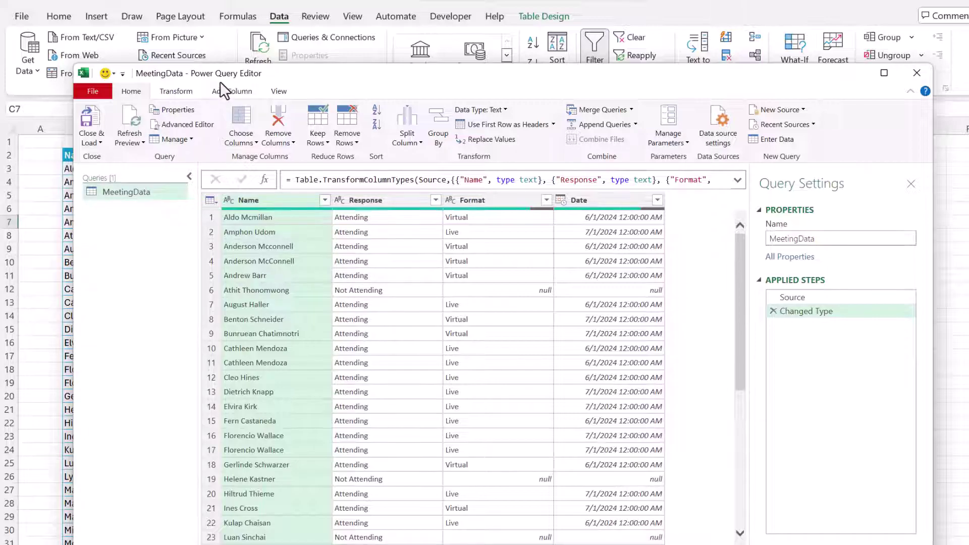
pyautogui.moveTo(216, 75); pyautogui.dragTo(231, 73)
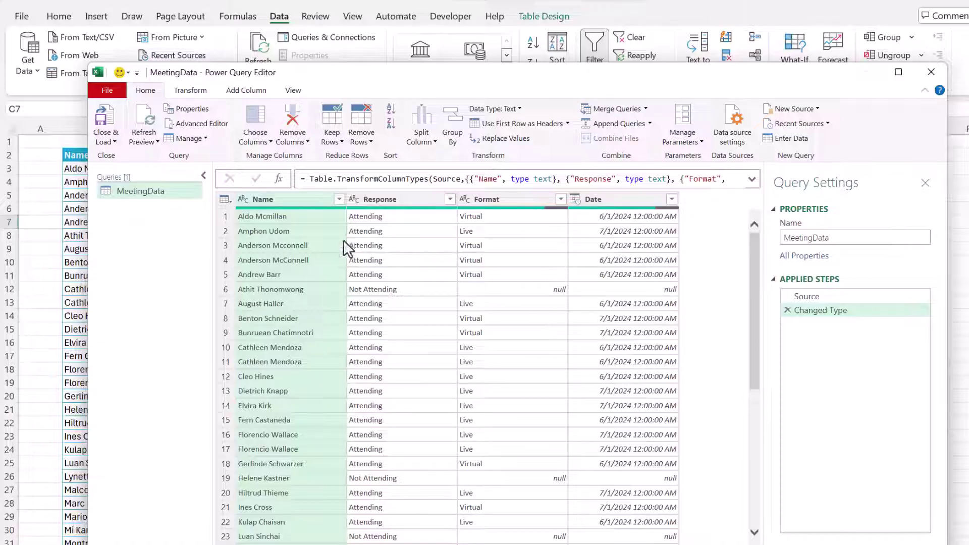
pyautogui.scroll(-5, 459, 342)
pyautogui.scroll(5, 458, 342)
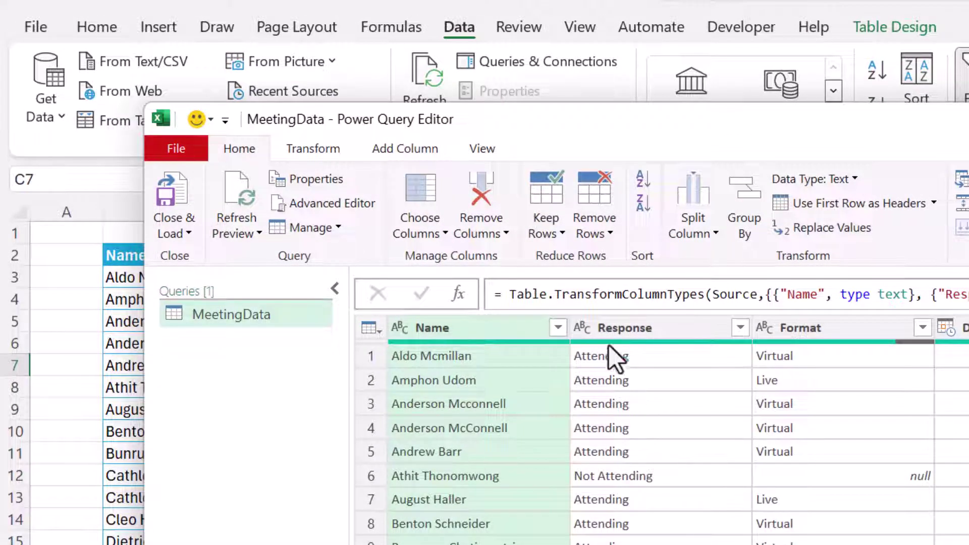
pyautogui.click(598, 233)
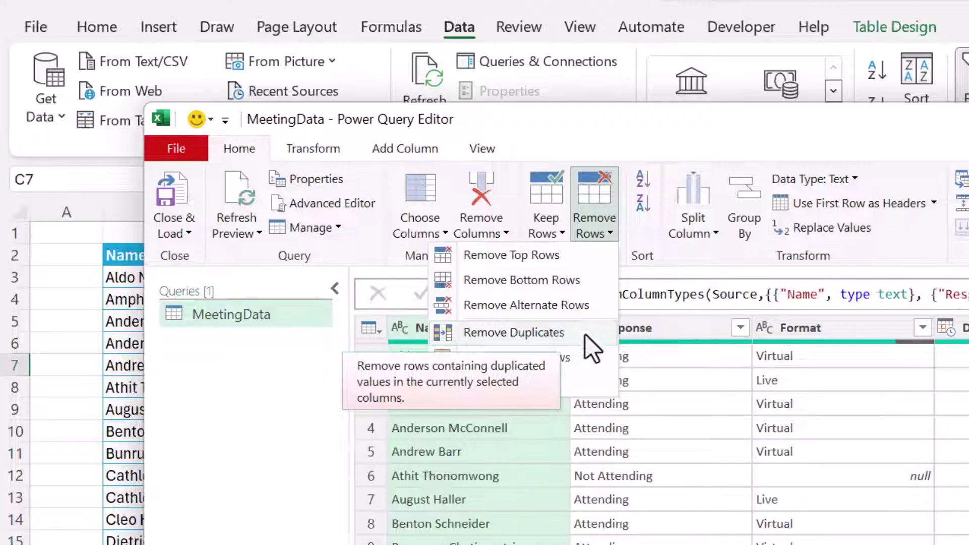
pyautogui.click(660, 352)
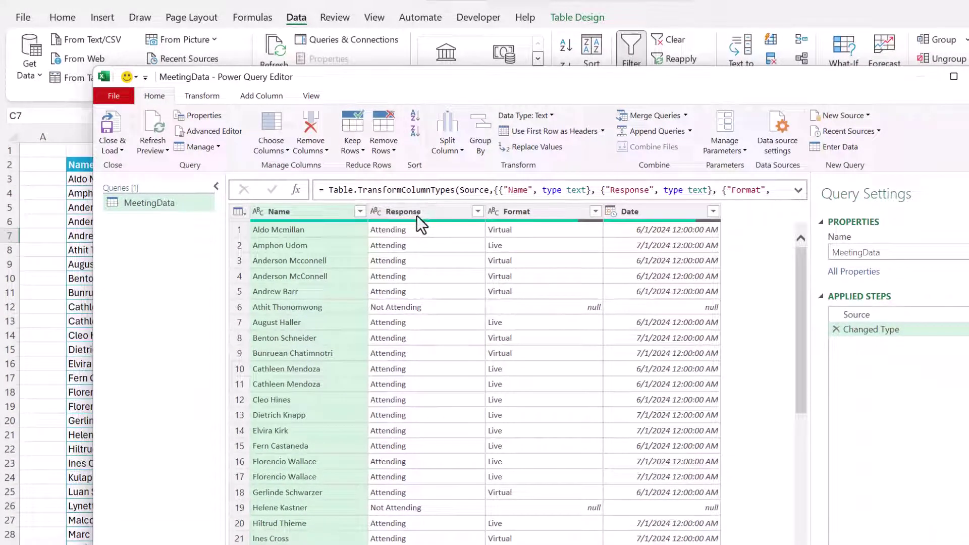
# Select the Name, Response, Format and Date columns and remove duplicate rows across them
pyautogui.click(414, 215)
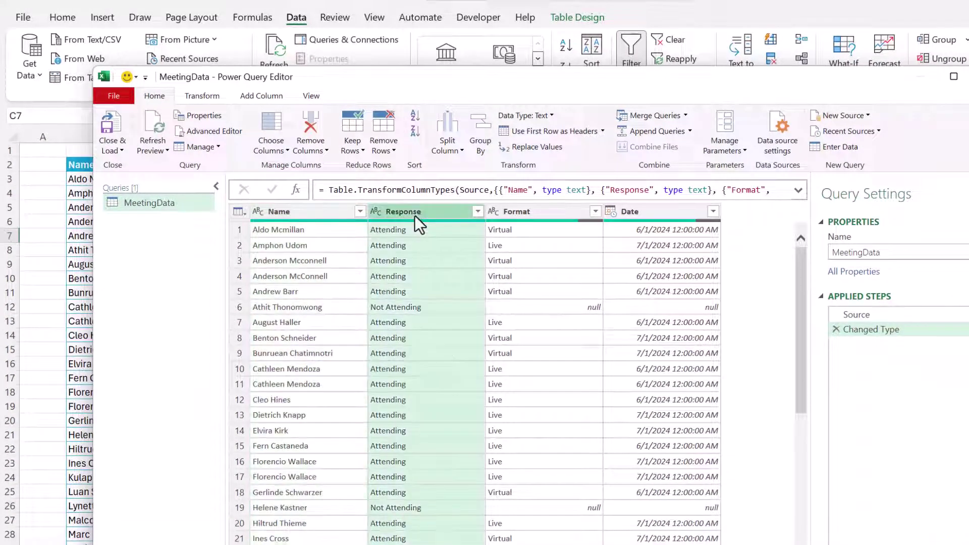
pyautogui.click(323, 217)
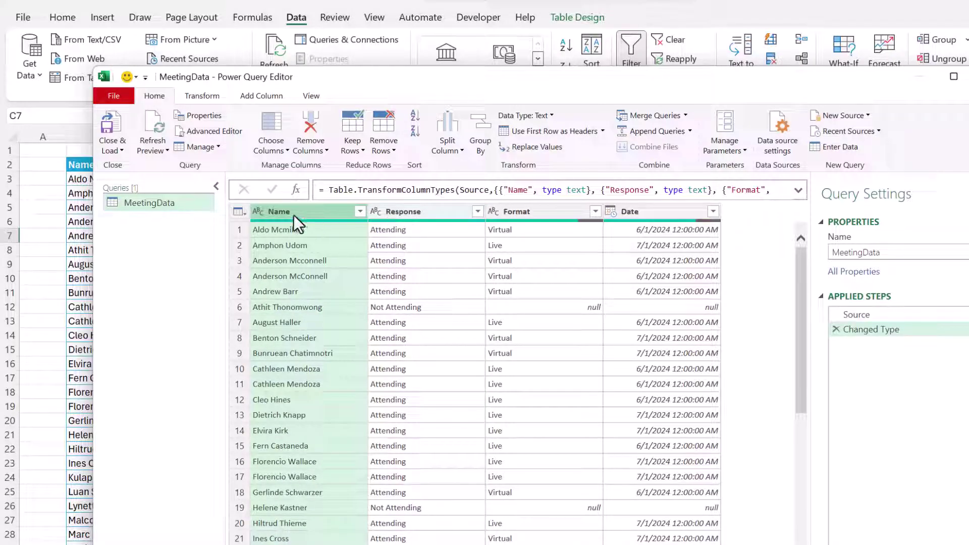
pyautogui.keyDown('ctrl'); pyautogui.click(413, 211); pyautogui.keyUp('ctrl')
pyautogui.keyDown('ctrl'); pyautogui.click(509, 217); pyautogui.keyUp('ctrl')
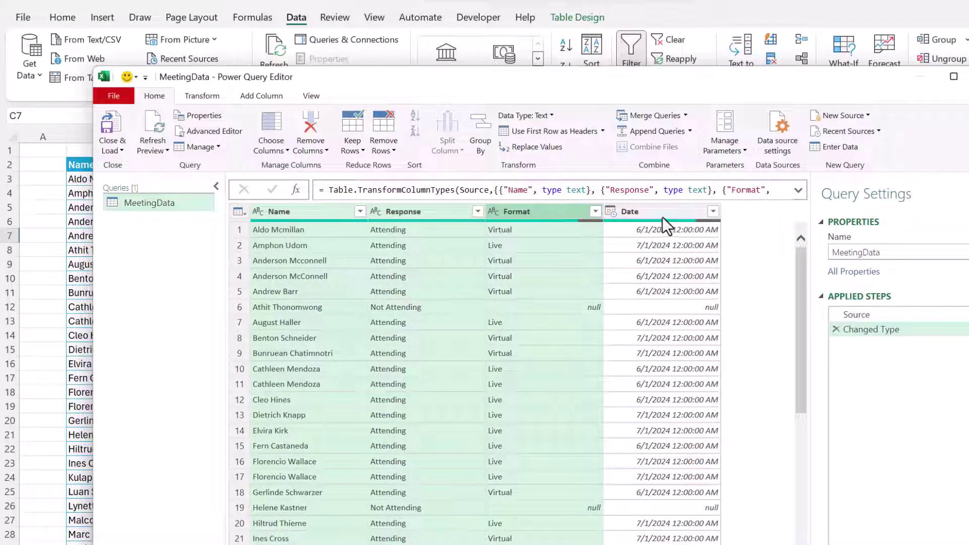
pyautogui.keyDown('ctrl'); pyautogui.click(663, 216); pyautogui.keyUp('ctrl')
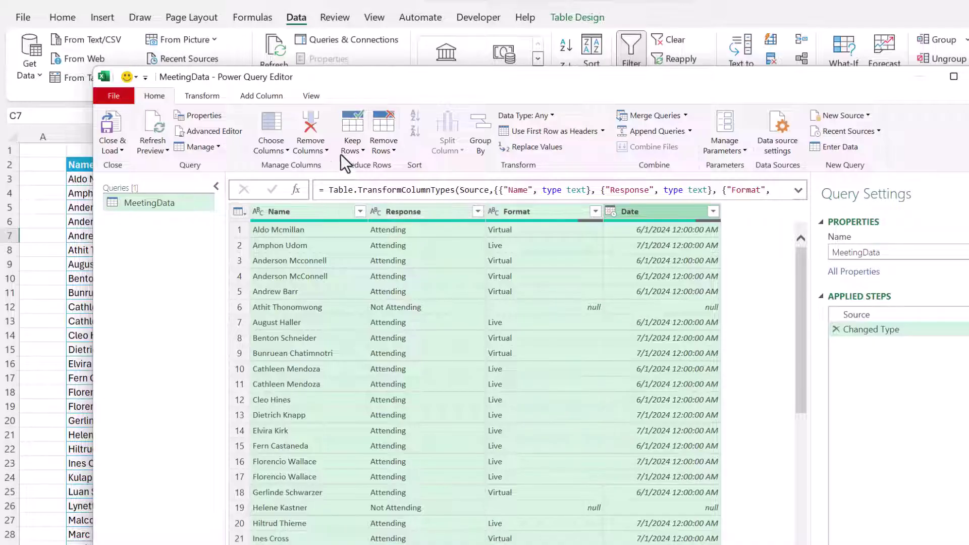
pyautogui.click(383, 143)
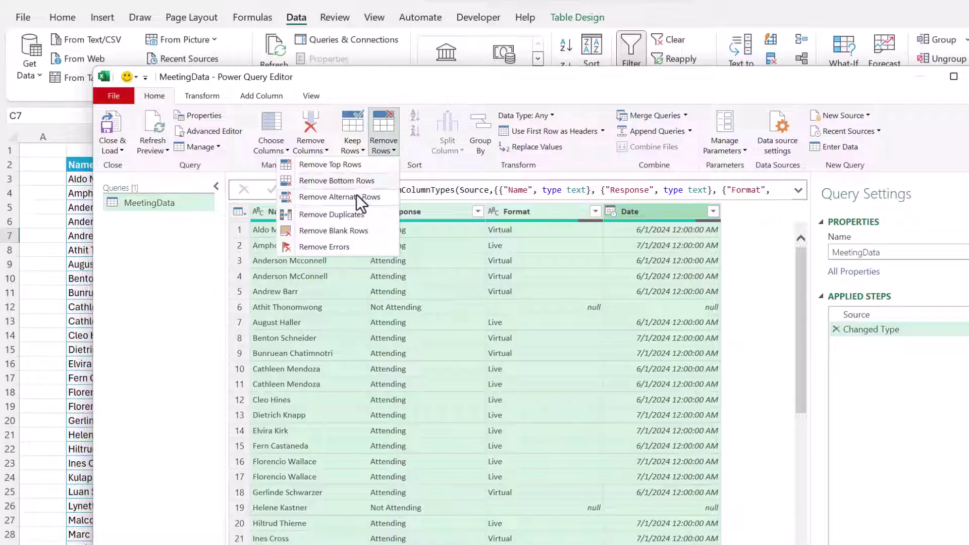
pyautogui.click(352, 216)
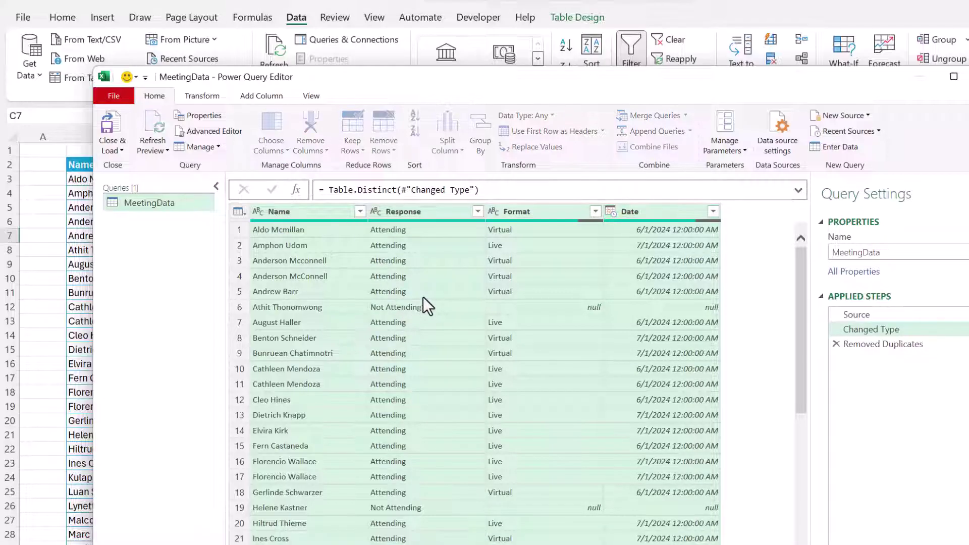
# Compare rows 28–30 and rows 3–4, where differently capitalised spellings of one name remain
pyautogui.scroll(-2, 368, 311)
pyautogui.scroll(-5, 368, 310)
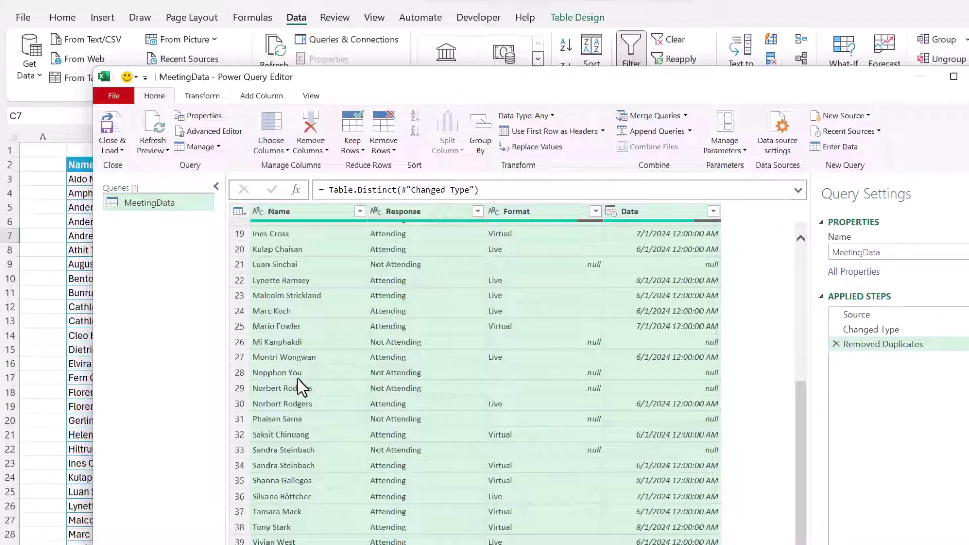
pyautogui.click(316, 392)
pyautogui.click(321, 404)
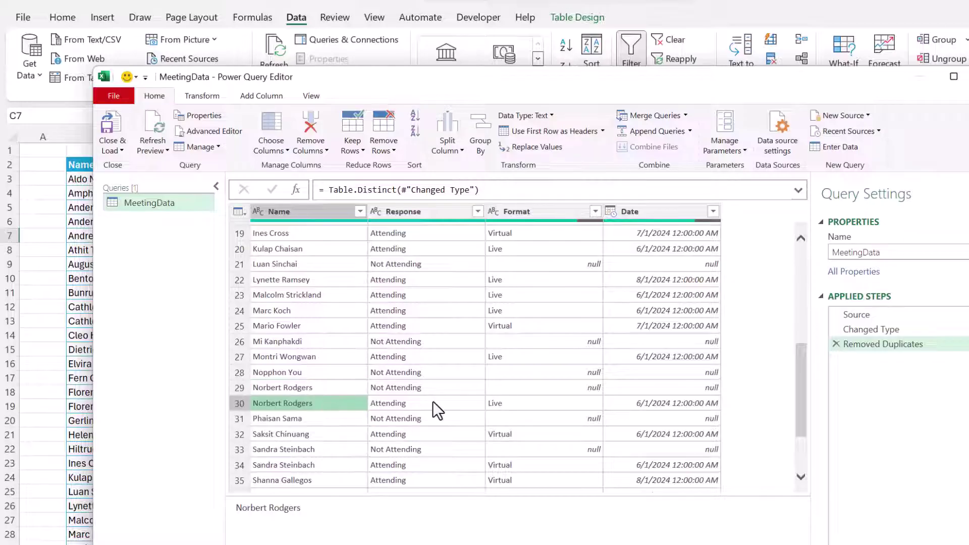
pyautogui.click(346, 386)
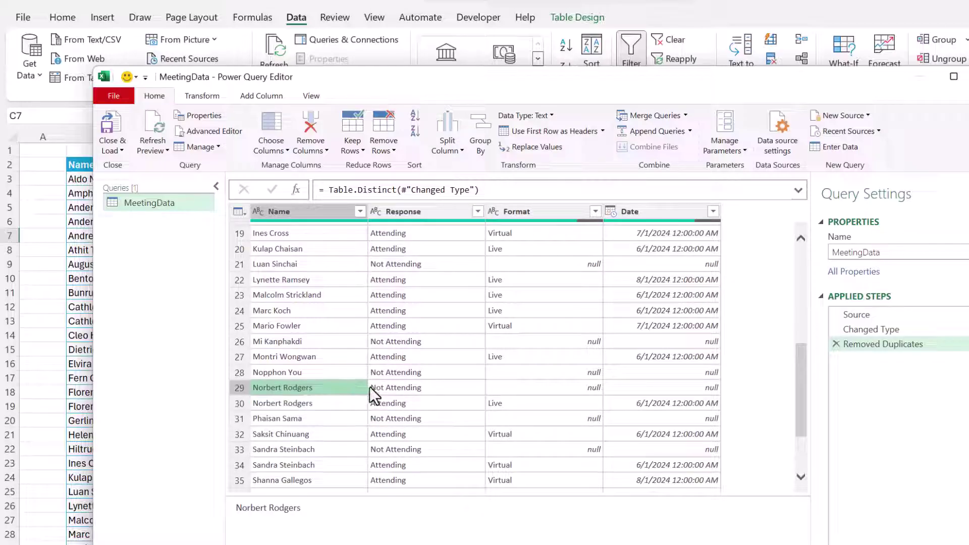
pyautogui.click(315, 402)
pyautogui.press('Up')
pyautogui.press('Up')
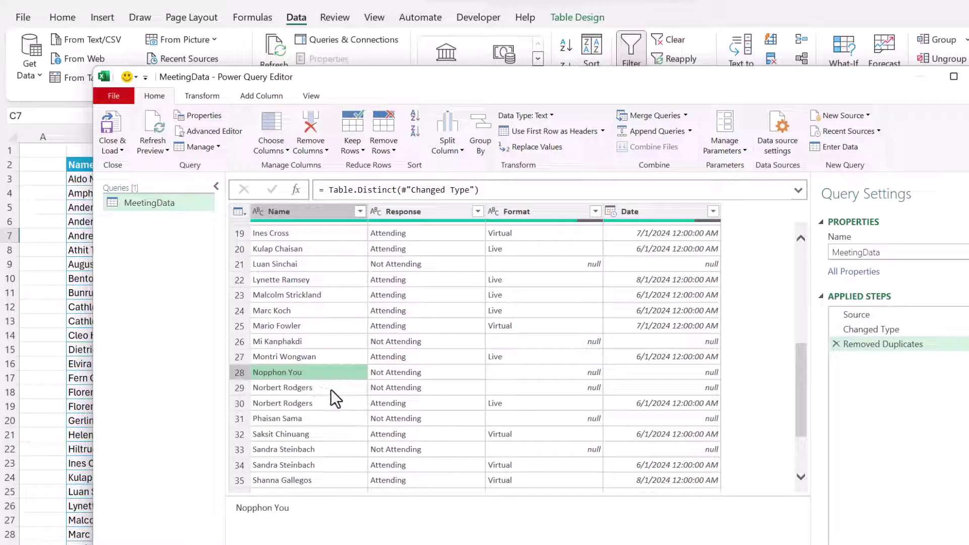
pyautogui.scroll(6, 450, 388)
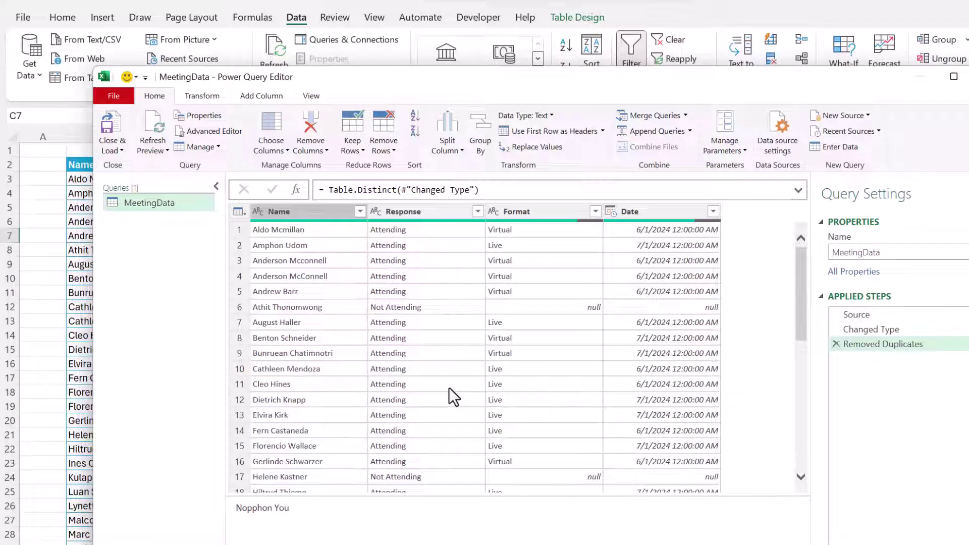
pyautogui.click(310, 277)
pyautogui.click(318, 262)
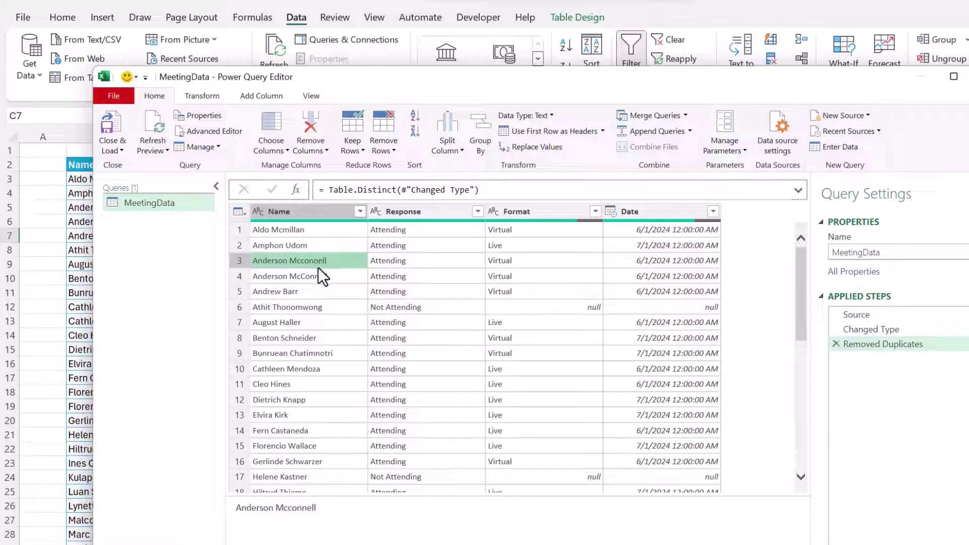
pyautogui.click(300, 278)
pyautogui.click(309, 264)
pyautogui.click(312, 277)
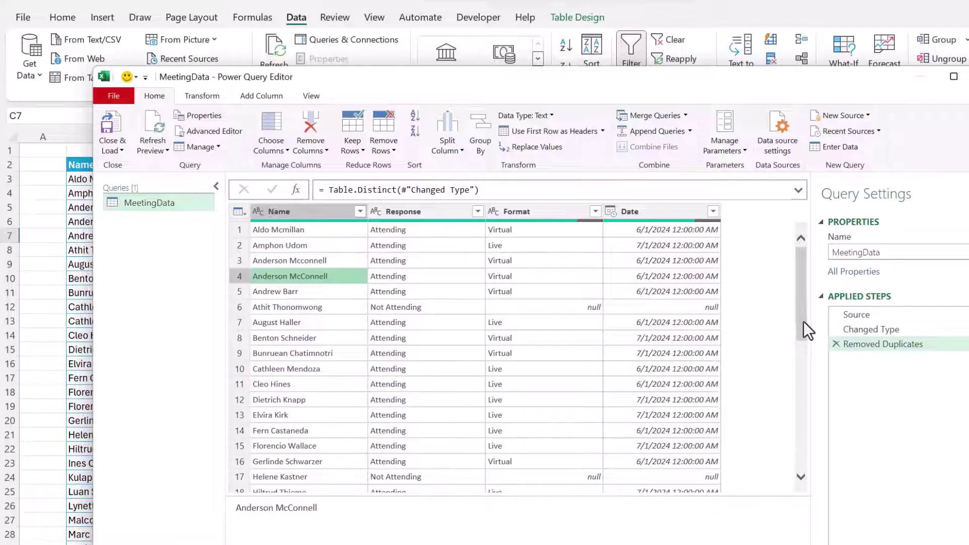
# Delete the Removed Duplicates step and convert the Name column to UPPERCASE
pyautogui.click(836, 345)
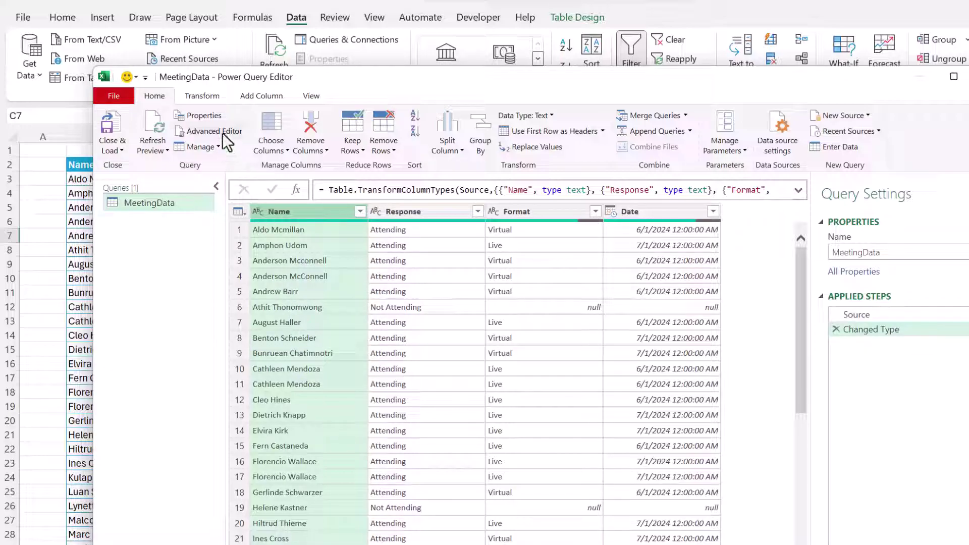
pyautogui.click(207, 97)
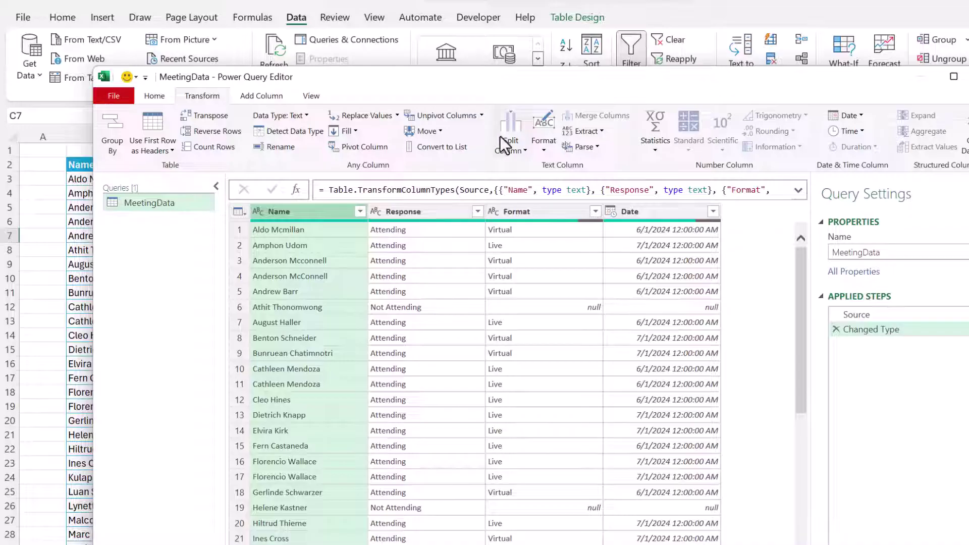
pyautogui.click(544, 140)
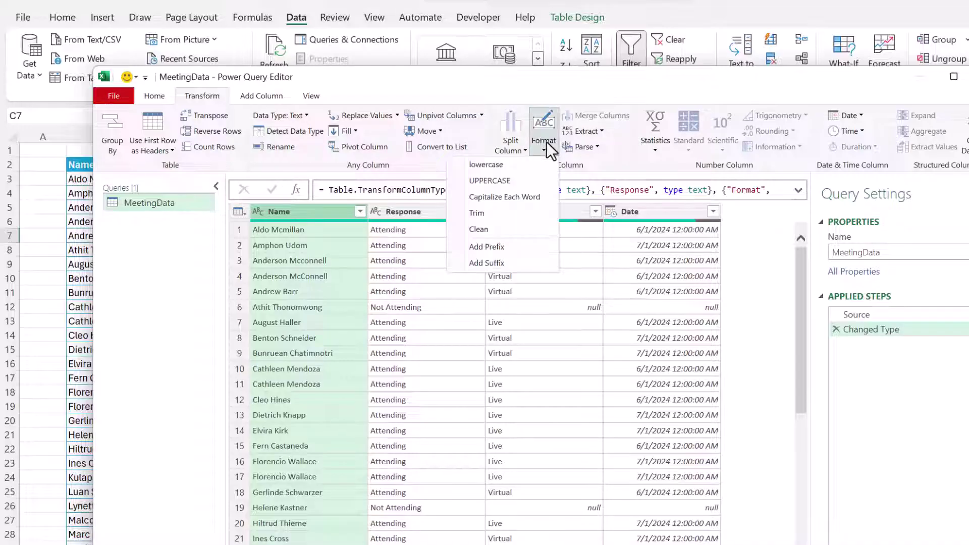
pyautogui.click(501, 180)
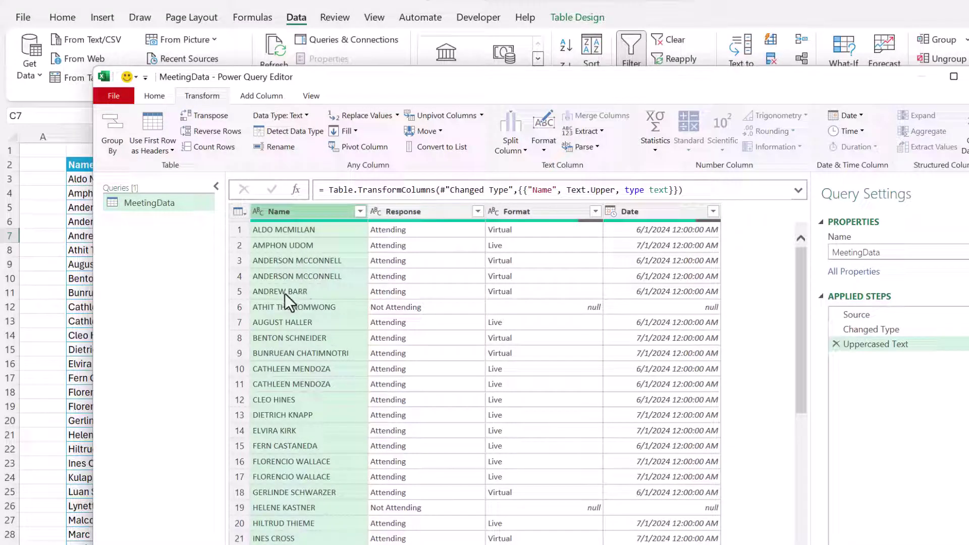
# Select Response, Format and Date together with Name, and bring up Remove Rows
pyautogui.click(160, 97)
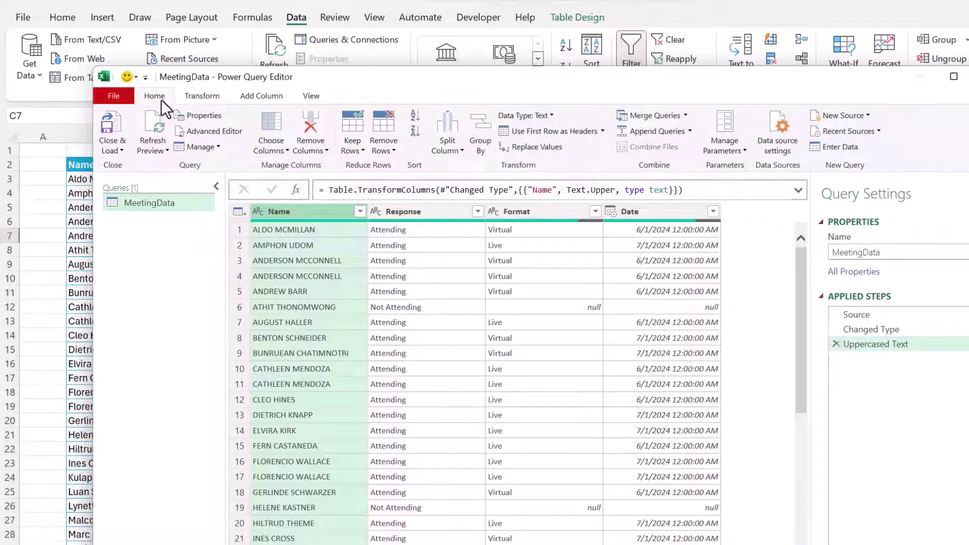
pyautogui.keyDown('shift'); pyautogui.click(643, 211); pyautogui.keyUp('shift')
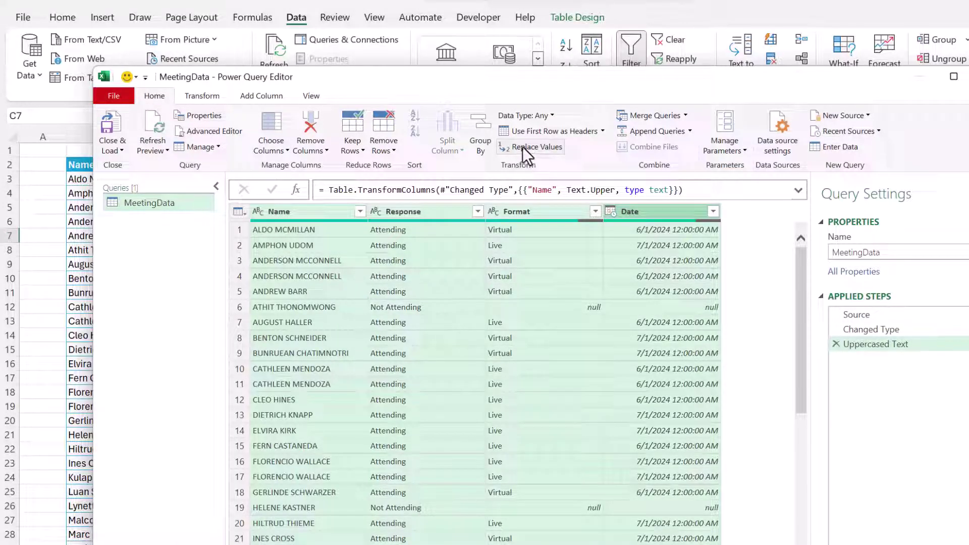
pyautogui.click(393, 149)
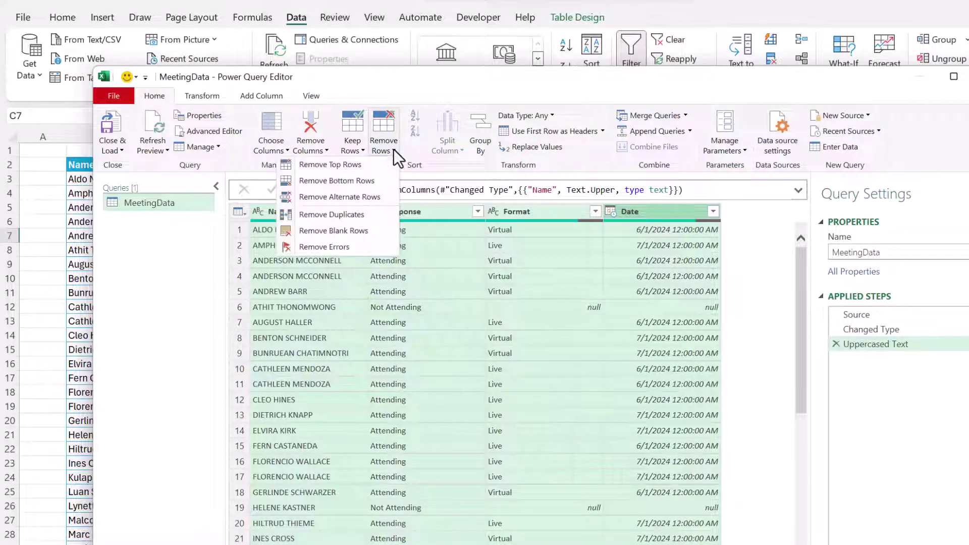
pyautogui.click(360, 214)
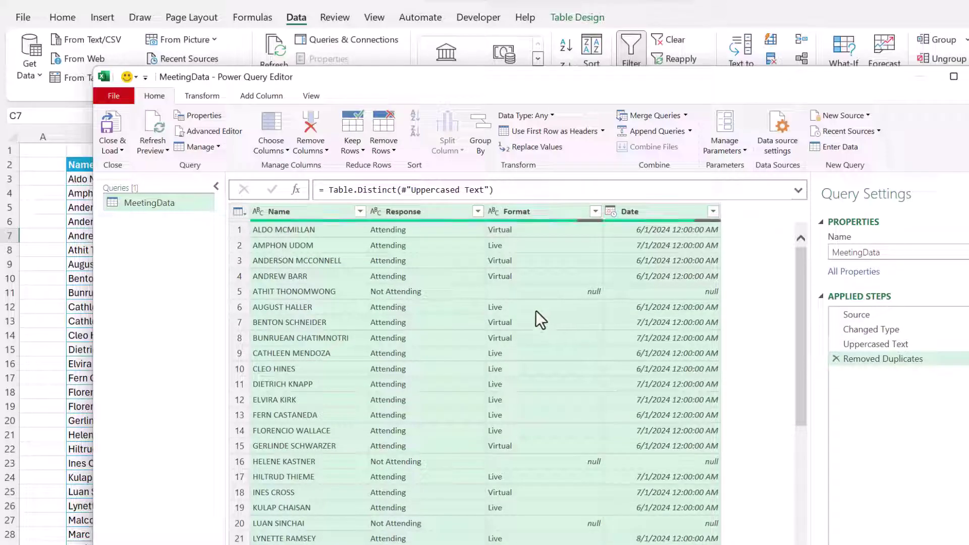
pyautogui.click(275, 258)
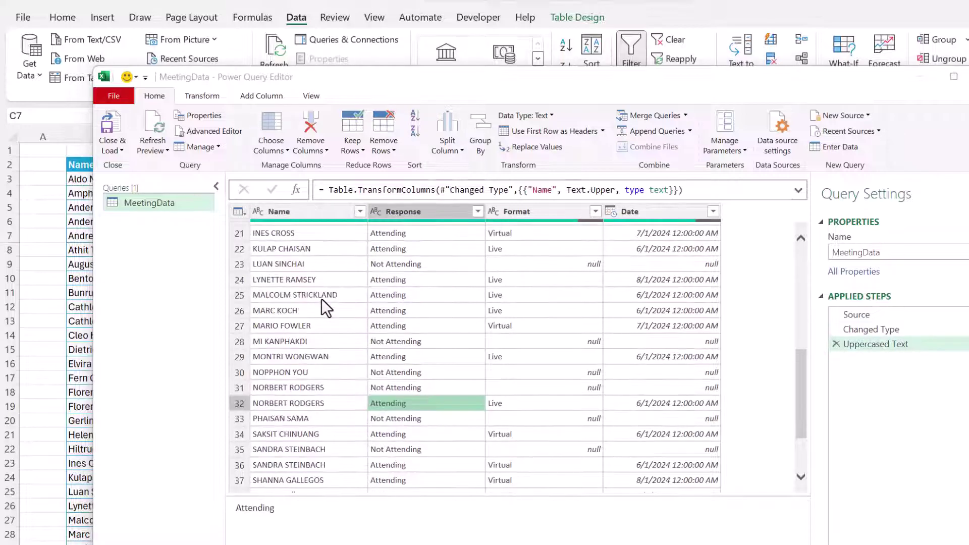
pyautogui.click(321, 299)
pyautogui.scroll(-2, 317, 308)
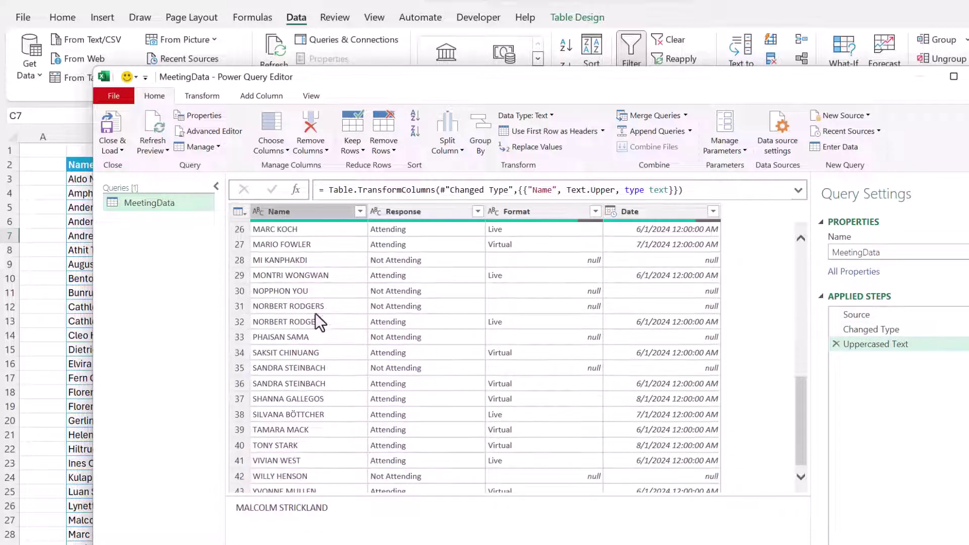
pyautogui.click(308, 309)
pyautogui.scroll(2, 307, 318)
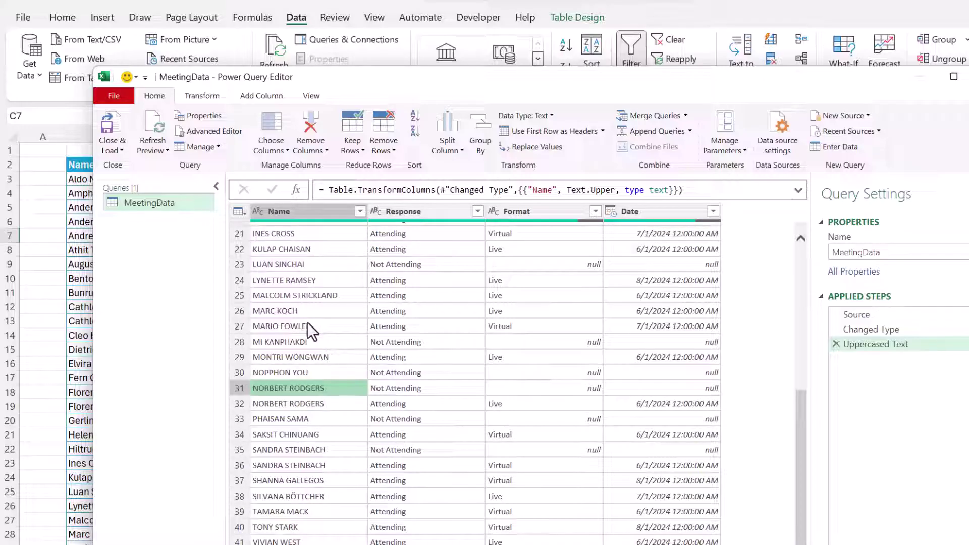
pyautogui.click(284, 402)
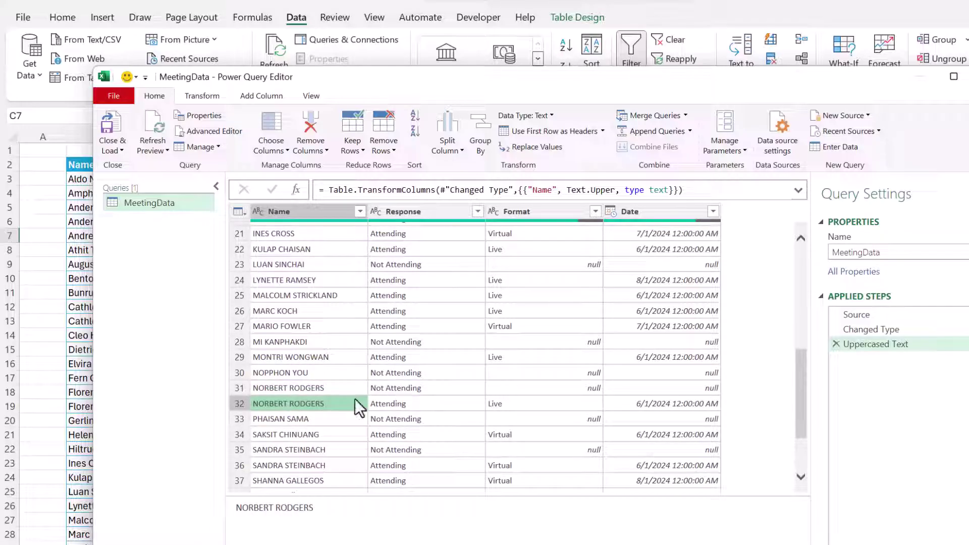
pyautogui.click(322, 386)
pyautogui.click(299, 403)
pyautogui.click(402, 389)
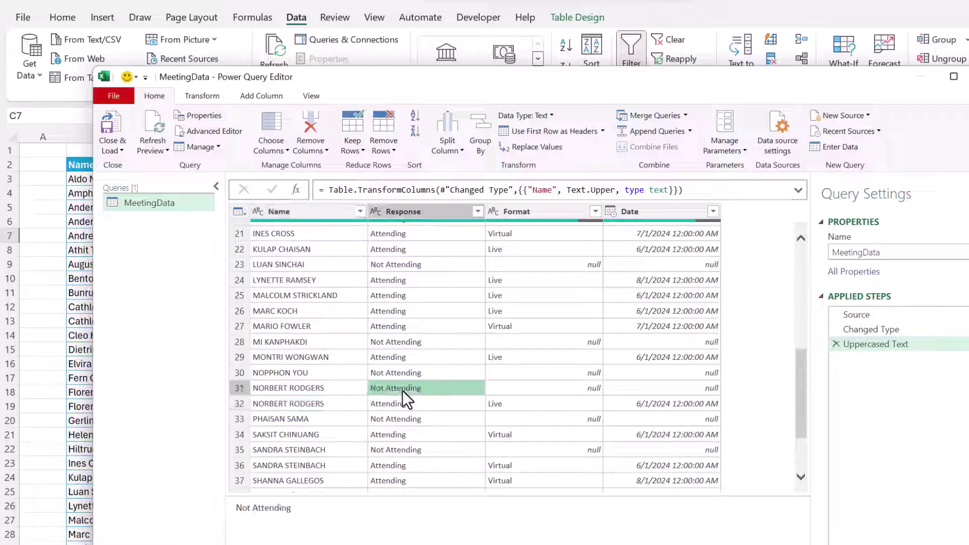
pyautogui.click(404, 402)
pyautogui.scroll(-2, 403, 406)
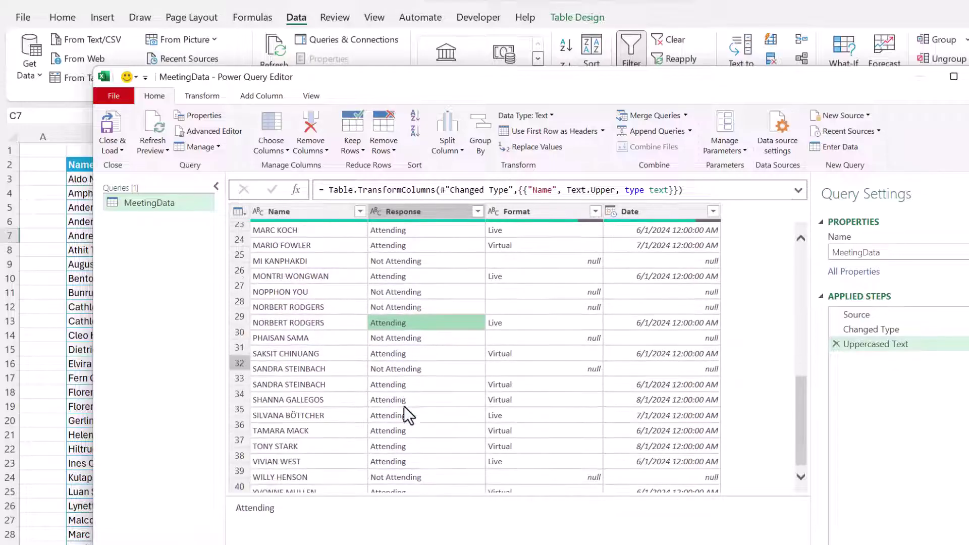
pyautogui.click(317, 371)
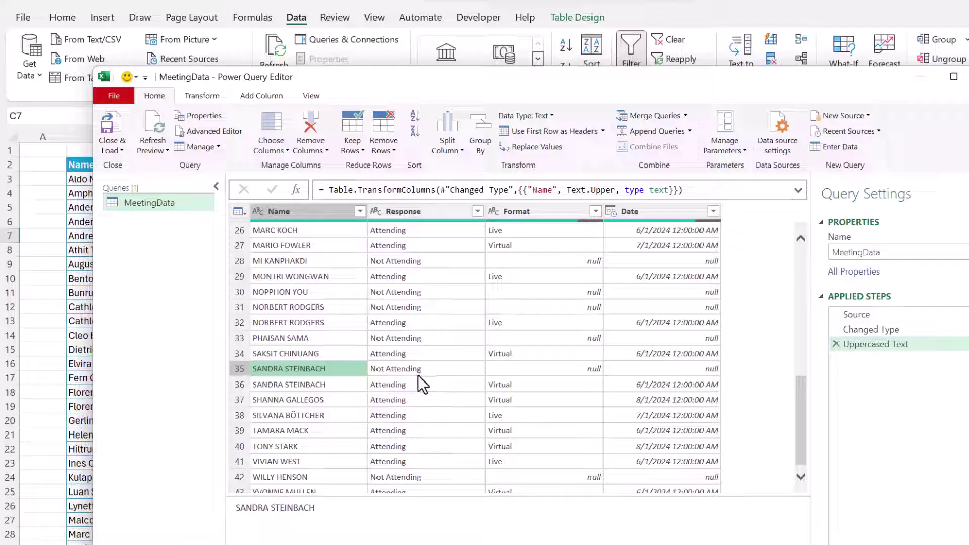
pyautogui.click(414, 386)
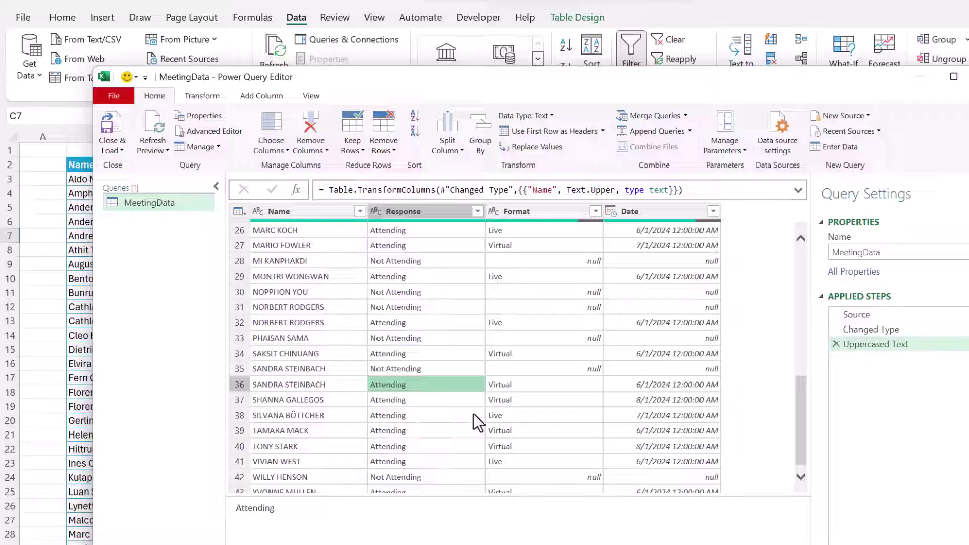
pyautogui.click(466, 290)
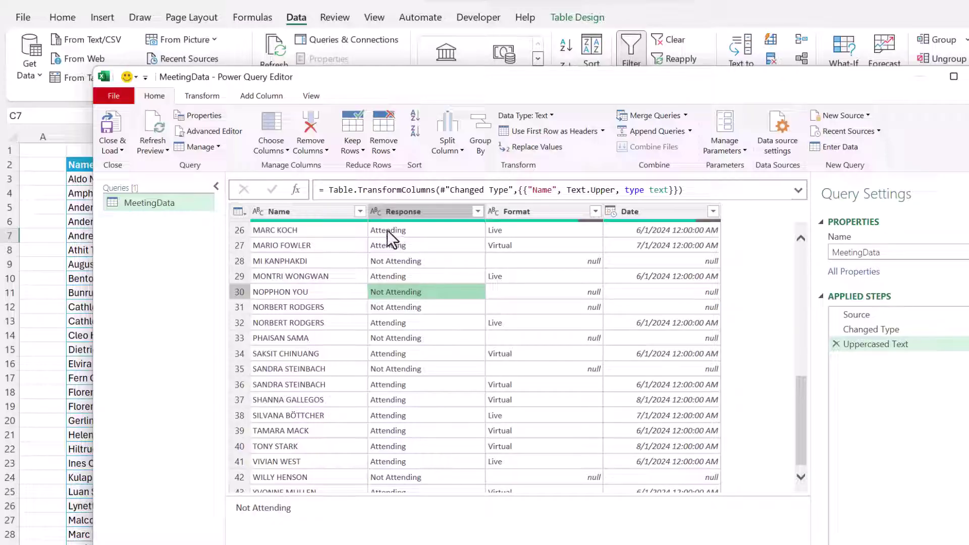
pyautogui.click(361, 213)
pyautogui.press('Escape')
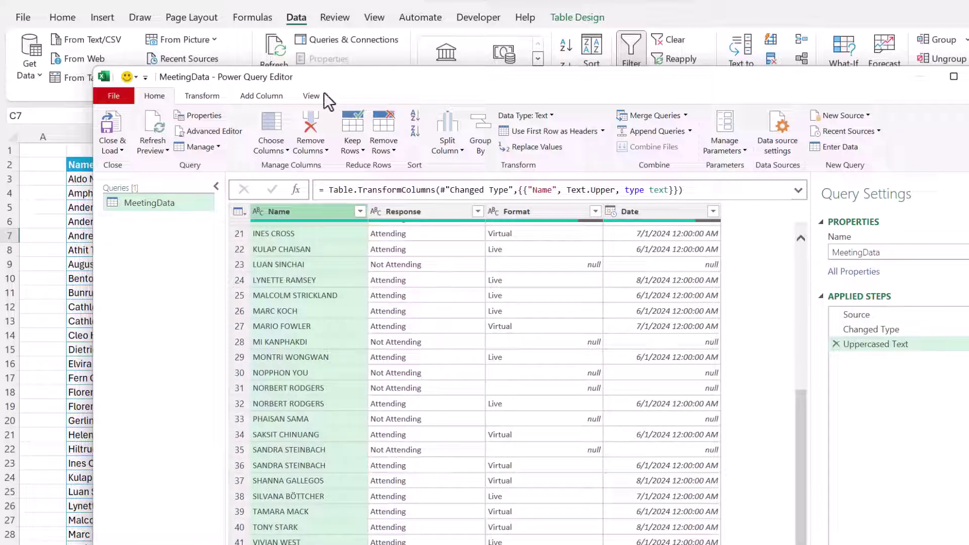
pyautogui.moveTo(275, 80); pyautogui.dragTo(671, 95)
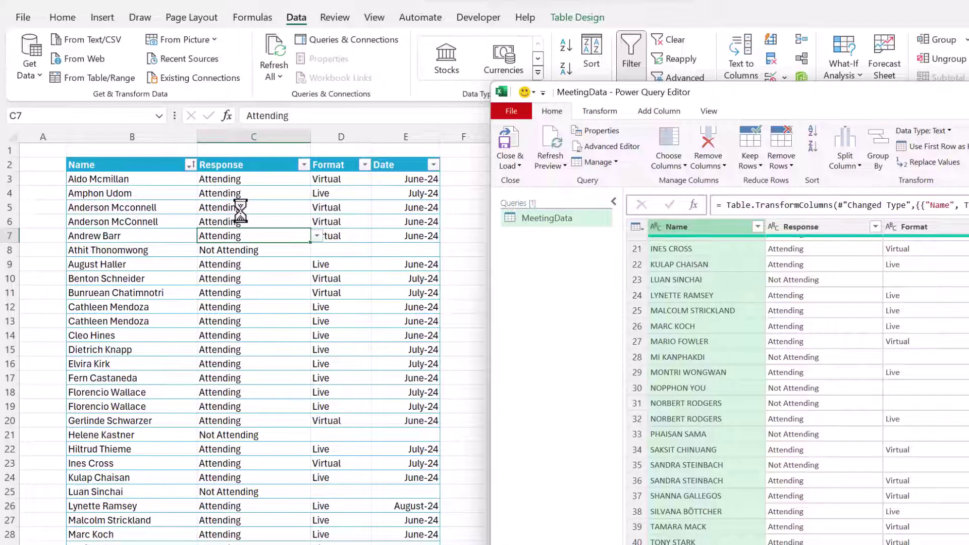
pyautogui.moveTo(608, 97); pyautogui.dragTo(151, 91)
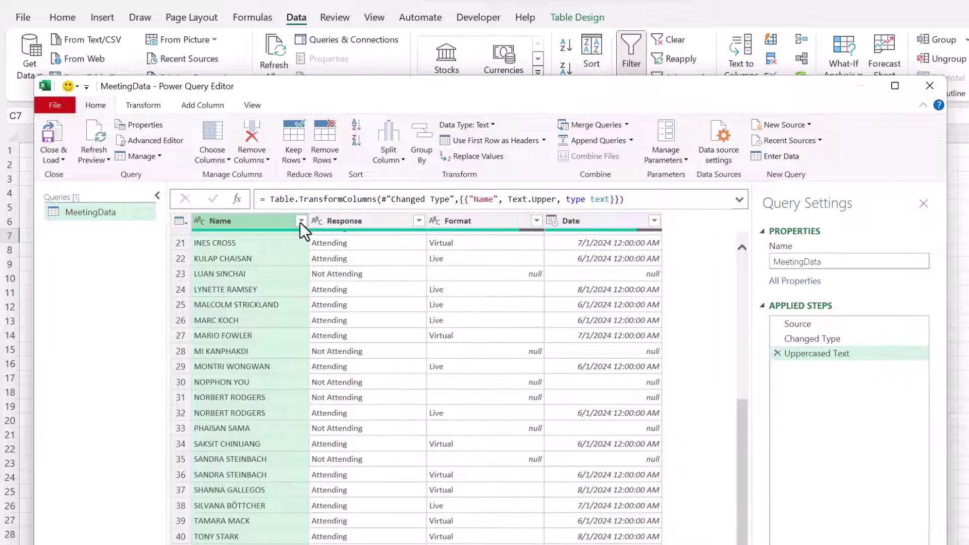
pyautogui.scroll(7, 286, 301)
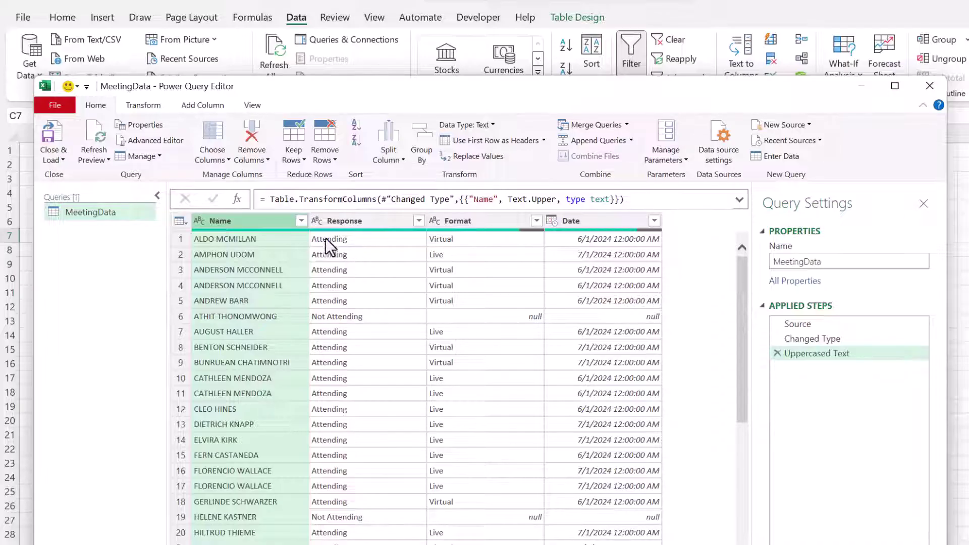
# Sort the query ascending by Name, then ascending by Response
pyautogui.click(301, 222)
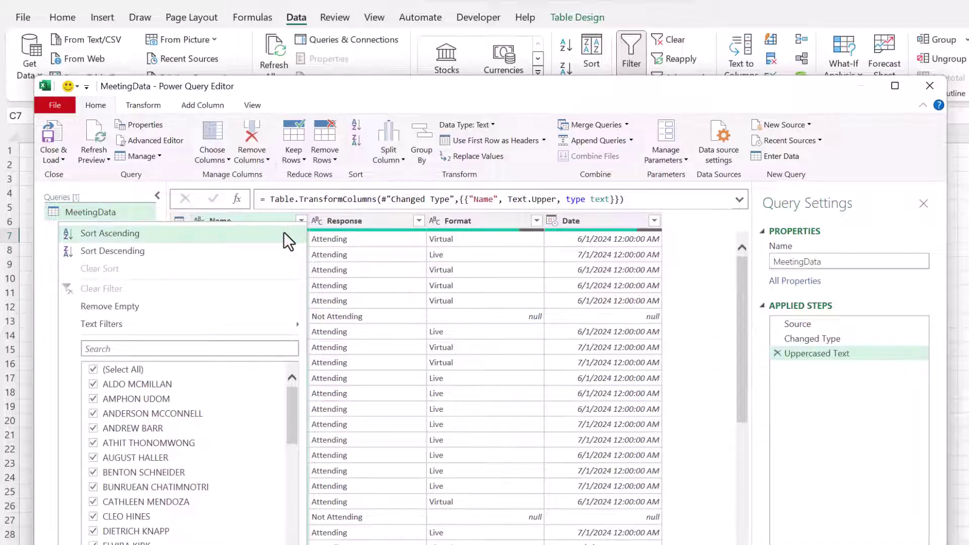
pyautogui.click(284, 233)
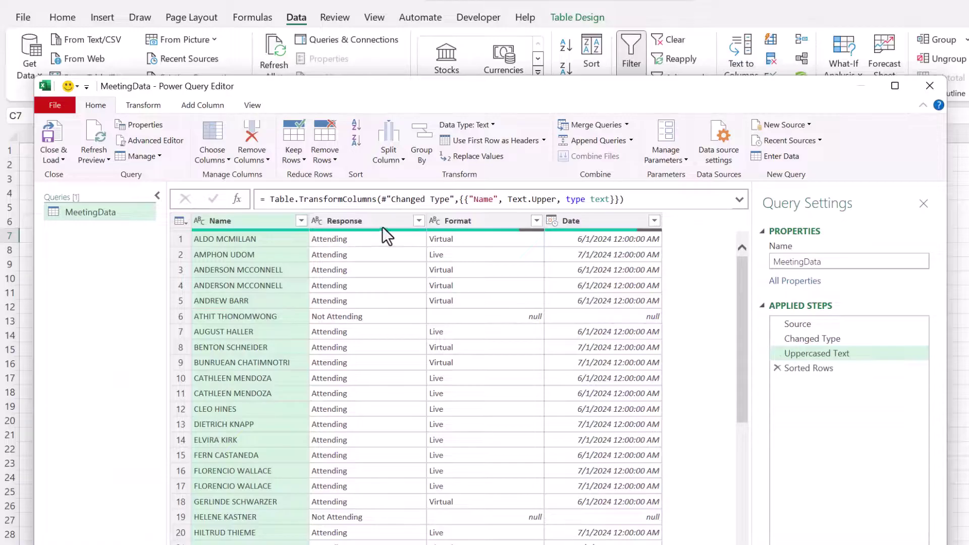
pyautogui.click(417, 221)
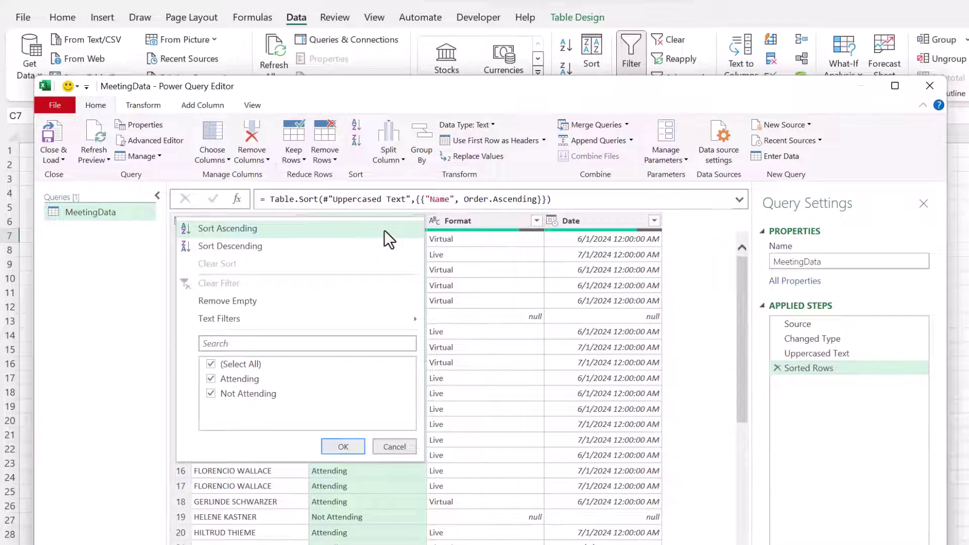
pyautogui.click(386, 233)
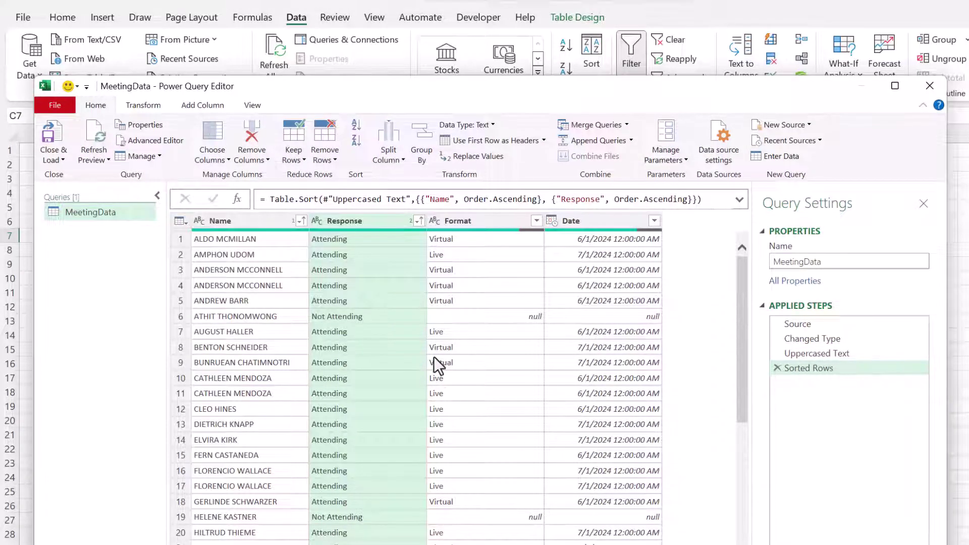
# Check that repeated attendees now list their Attending row first, then select the Name column
pyautogui.scroll(-6, 433, 356)
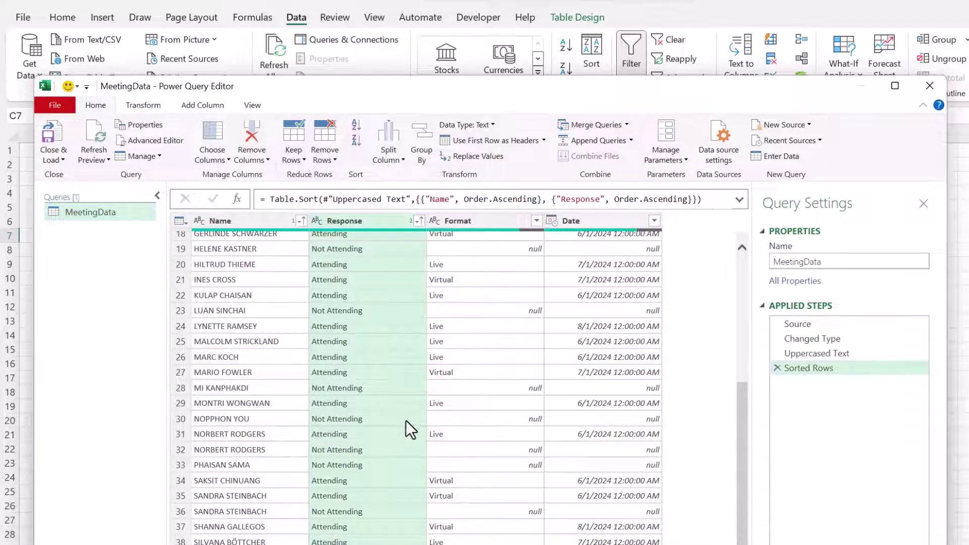
pyautogui.scroll(-1, 403, 418)
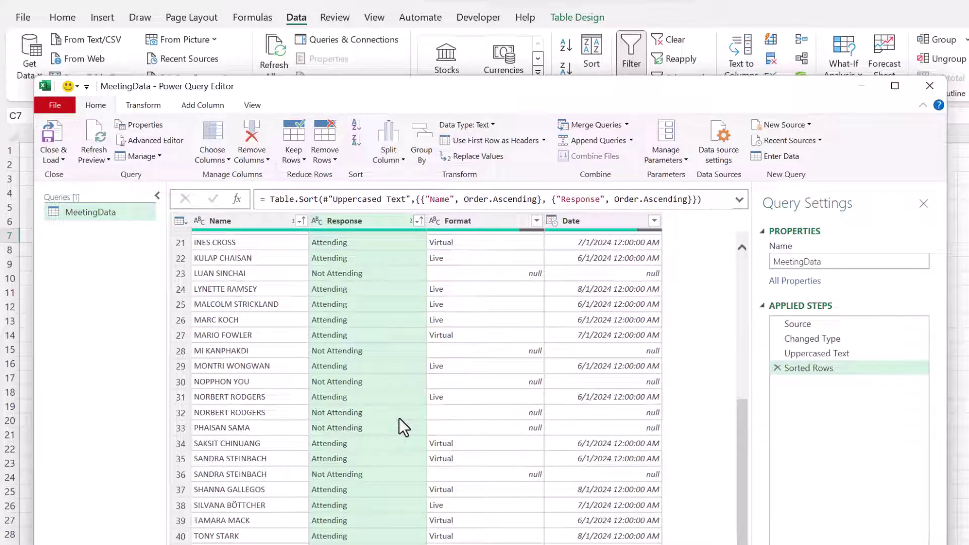
pyautogui.click(262, 465)
pyautogui.click(277, 474)
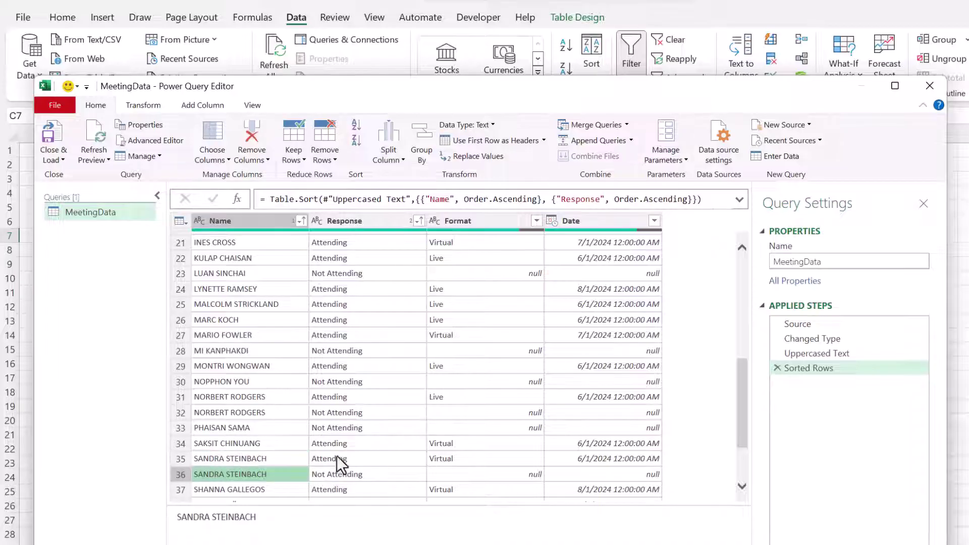
pyautogui.click(335, 438)
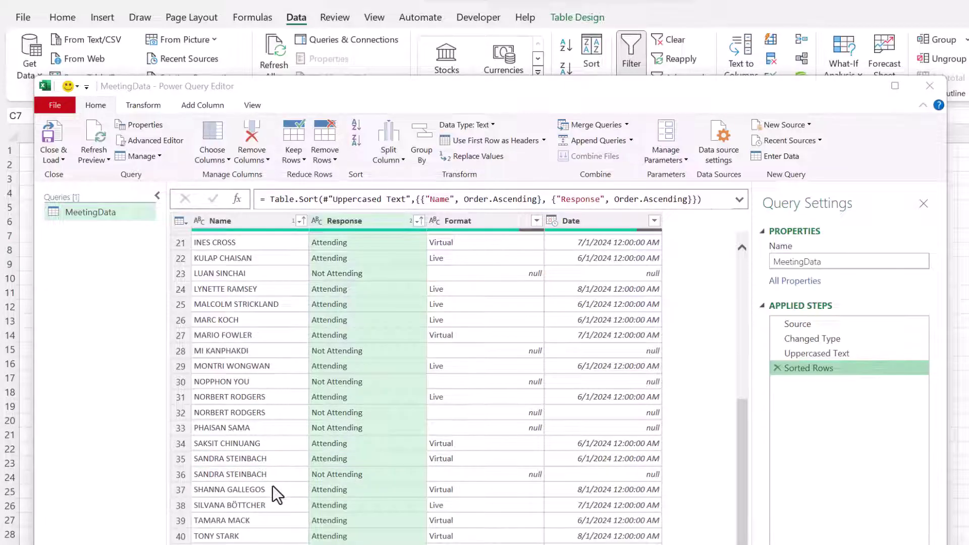
pyautogui.click(232, 398)
pyautogui.click(339, 401)
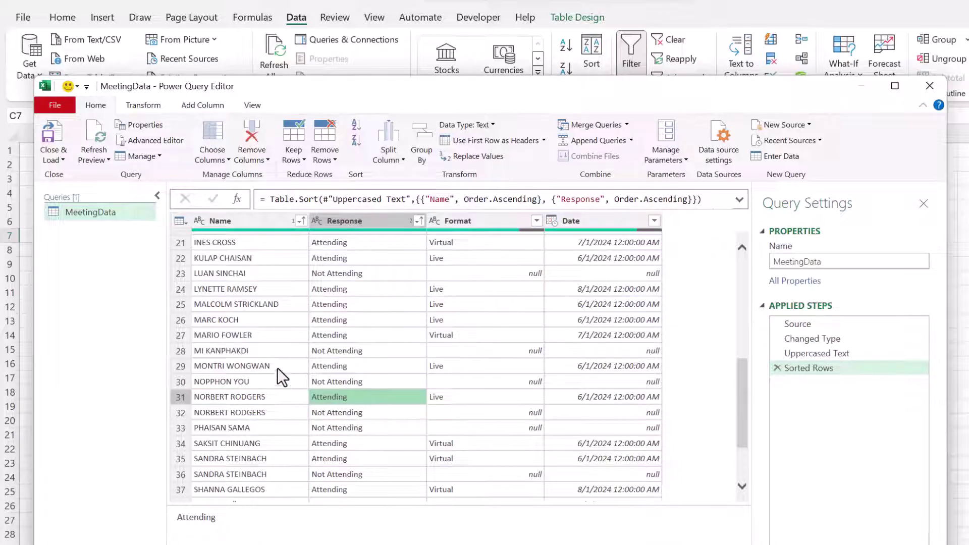
pyautogui.click(259, 215)
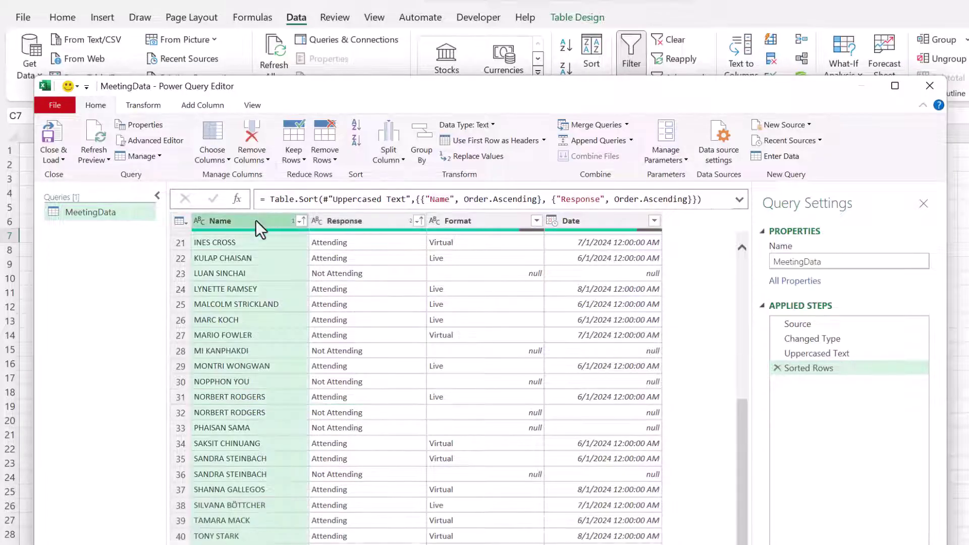
# Remove duplicate rows by Name and review the remaining rows, some still showing Not Attending
pyautogui.click(328, 157)
pyautogui.click(301, 225)
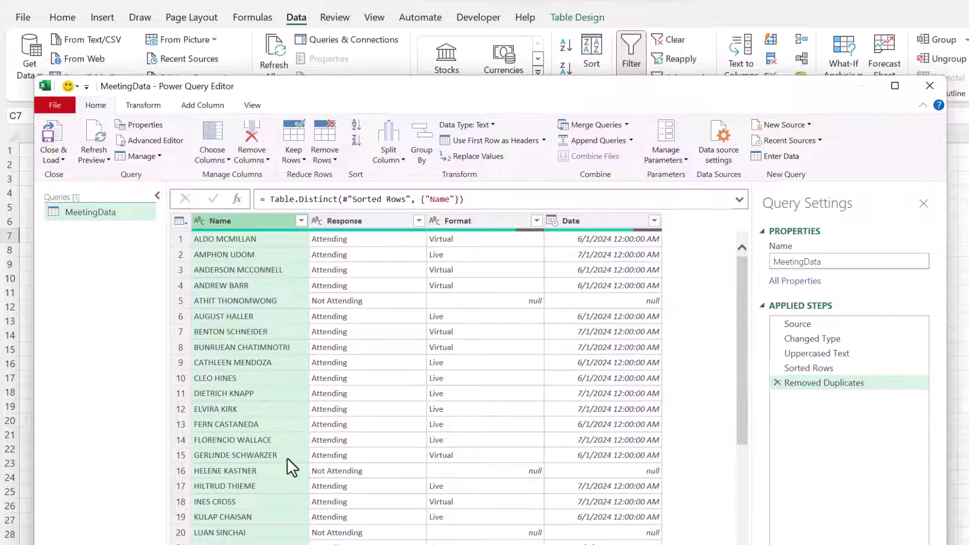
pyautogui.scroll(-4, 286, 459)
pyautogui.click(306, 480)
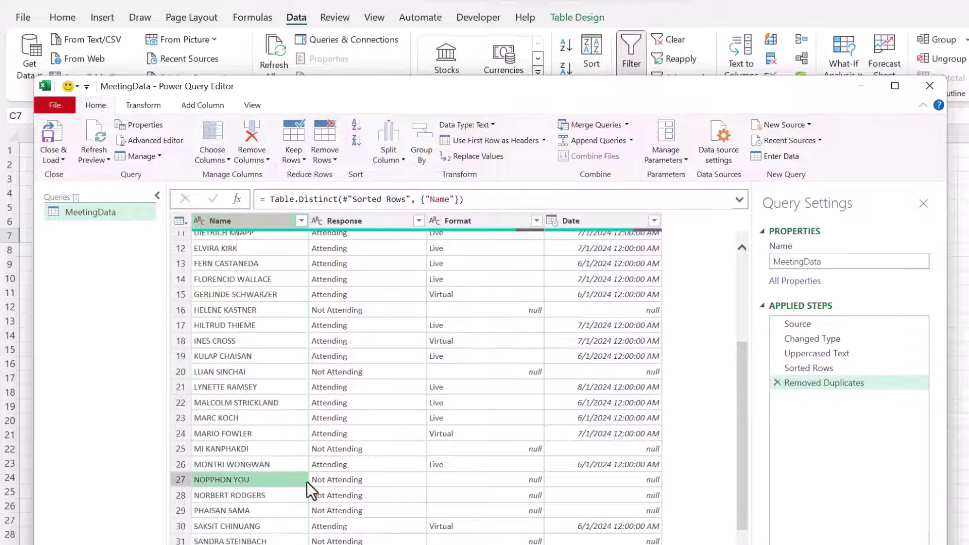
pyautogui.click(325, 480)
pyautogui.scroll(-2, 477, 444)
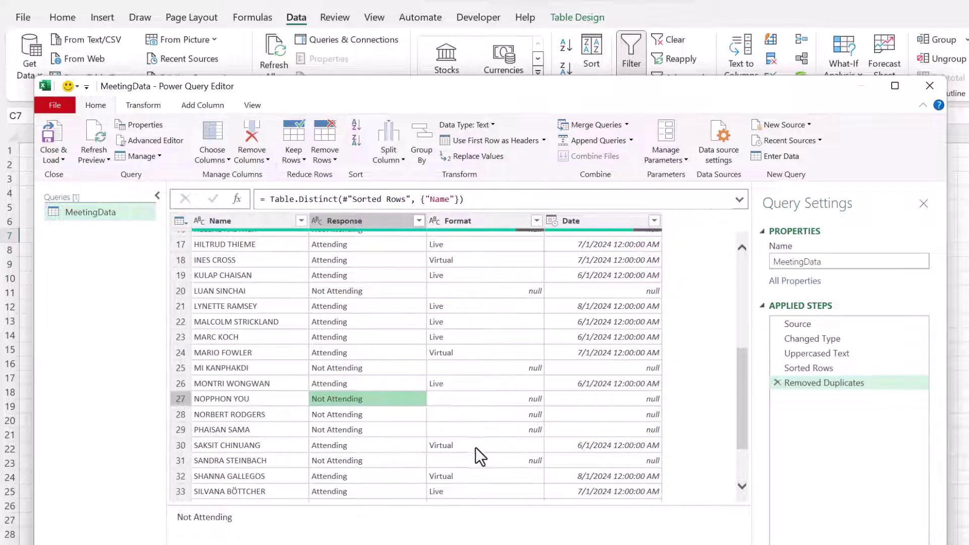
pyautogui.scroll(-2, 476, 447)
pyautogui.scroll(1, 312, 378)
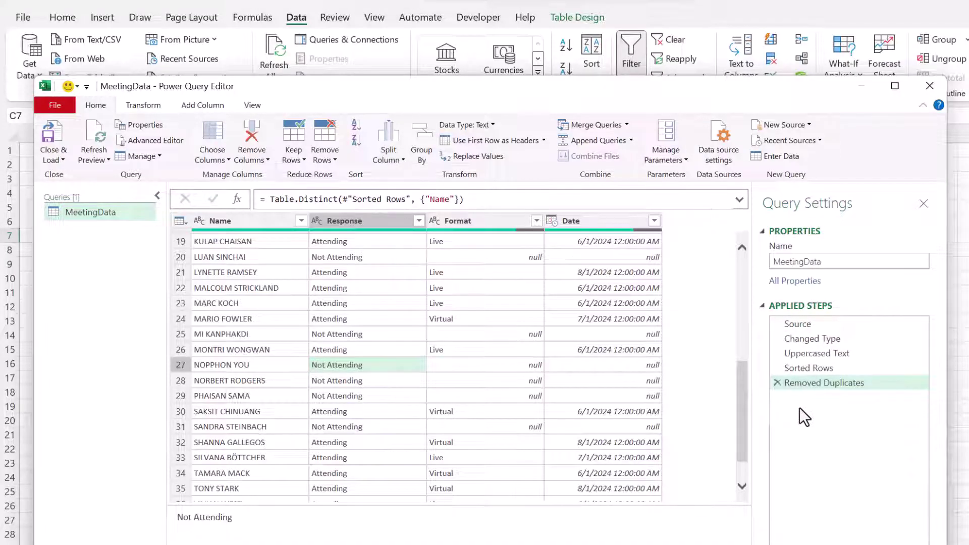
# Compare the Sorted Rows and Removed Duplicates previews, then expand the Sorted Rows Table.Sort formula
pyautogui.click(815, 369)
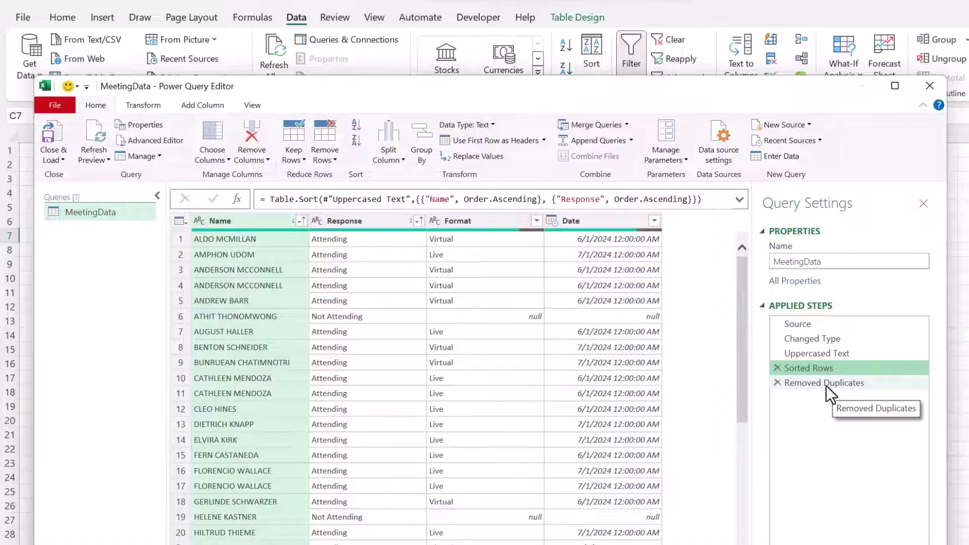
pyautogui.click(810, 384)
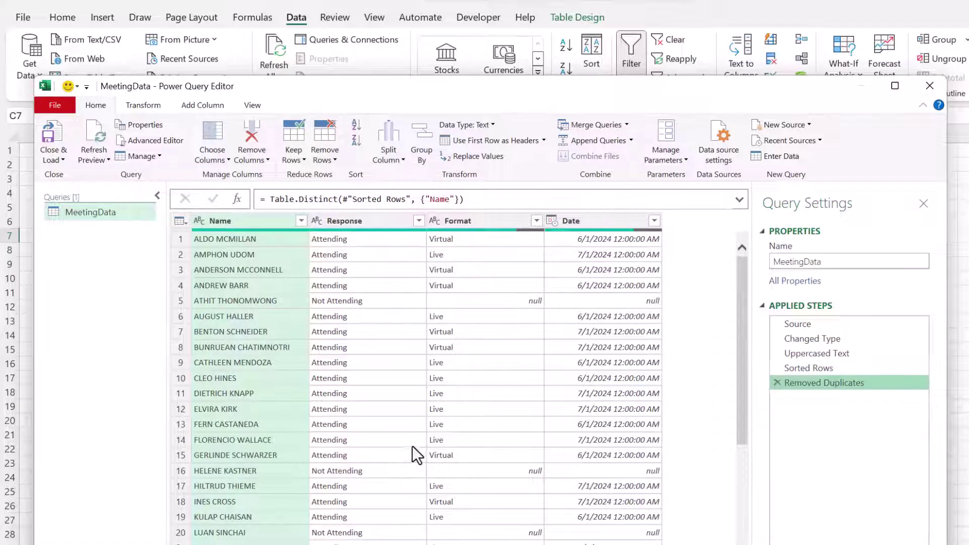
pyautogui.scroll(-2, 413, 471)
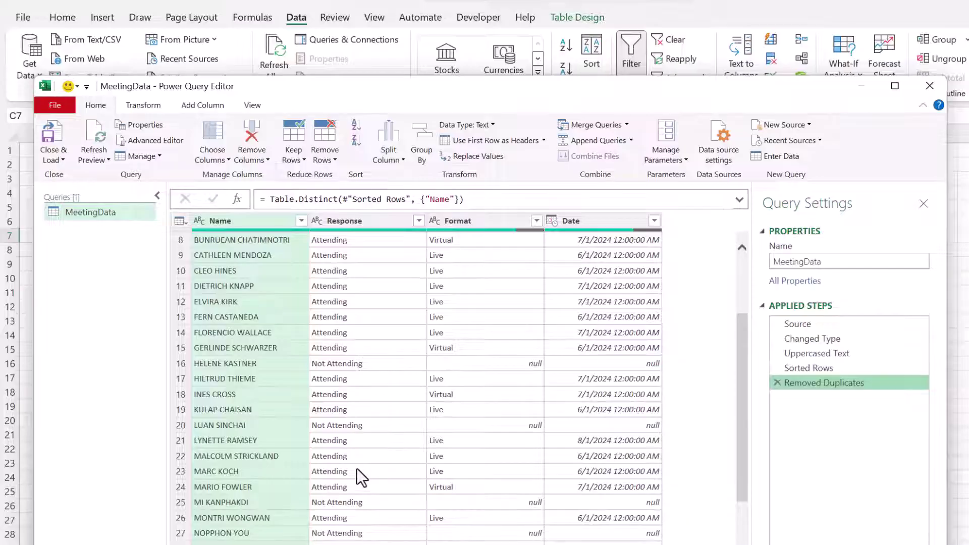
pyautogui.scroll(-2, 600, 437)
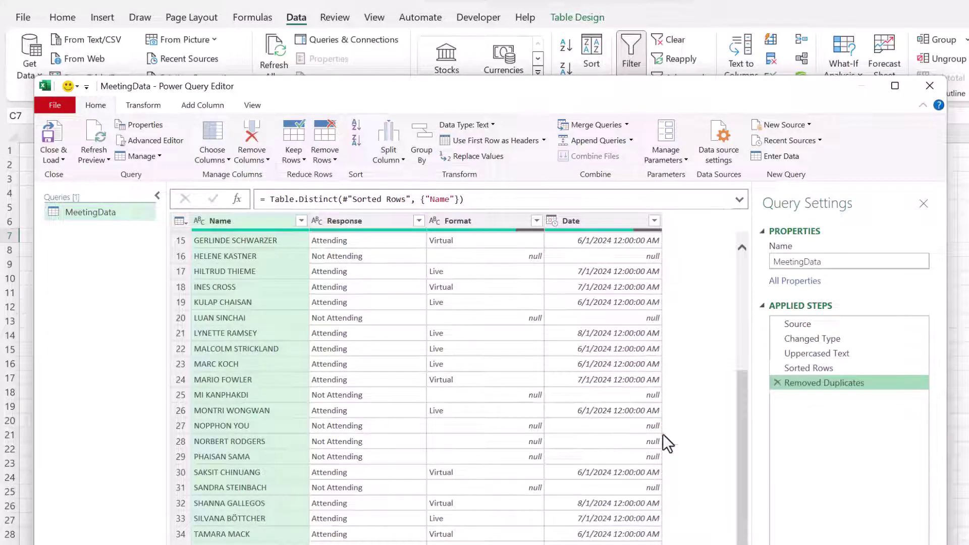
pyautogui.click(829, 368)
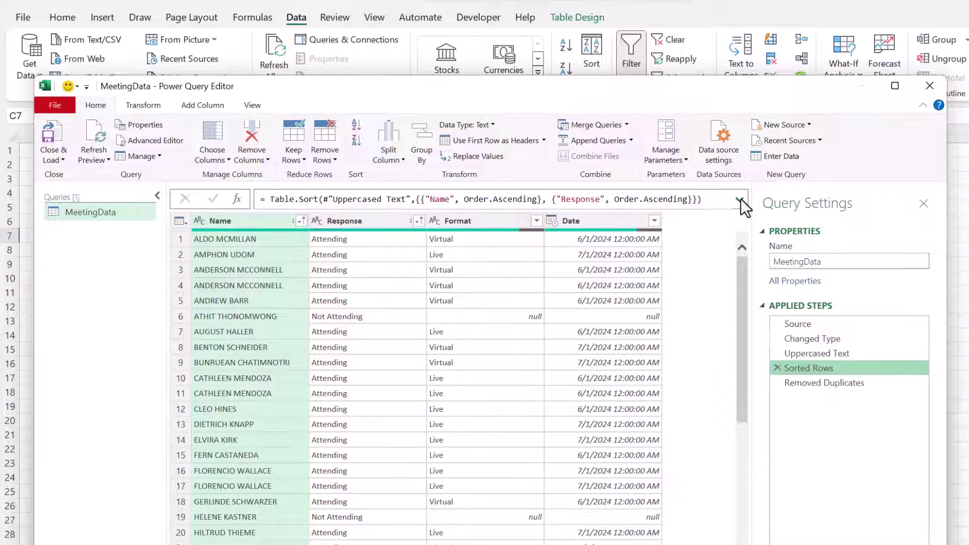
pyautogui.click(740, 199)
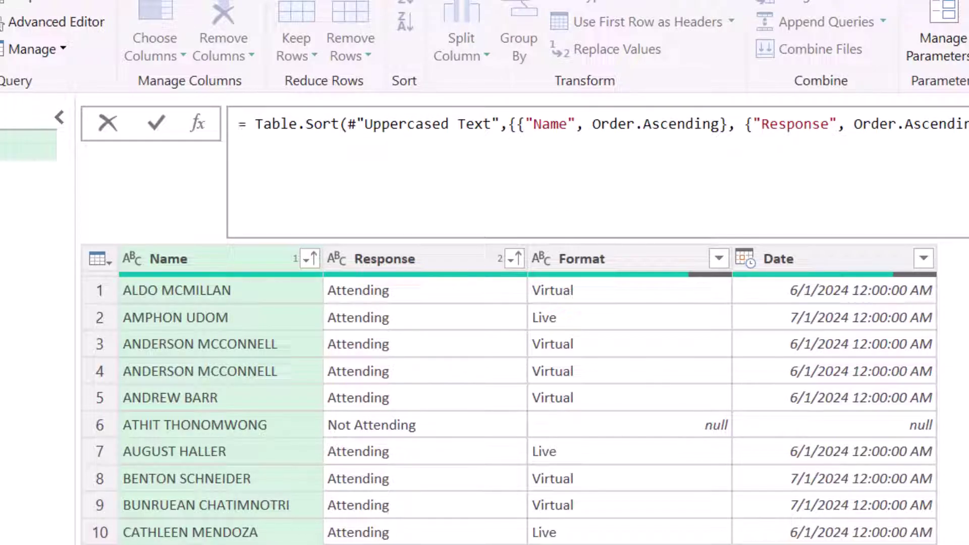
# Wrap the Sorted Rows formula as Table.Buffer(Table.Sort(...)) and commit it
pyautogui.click(253, 124)
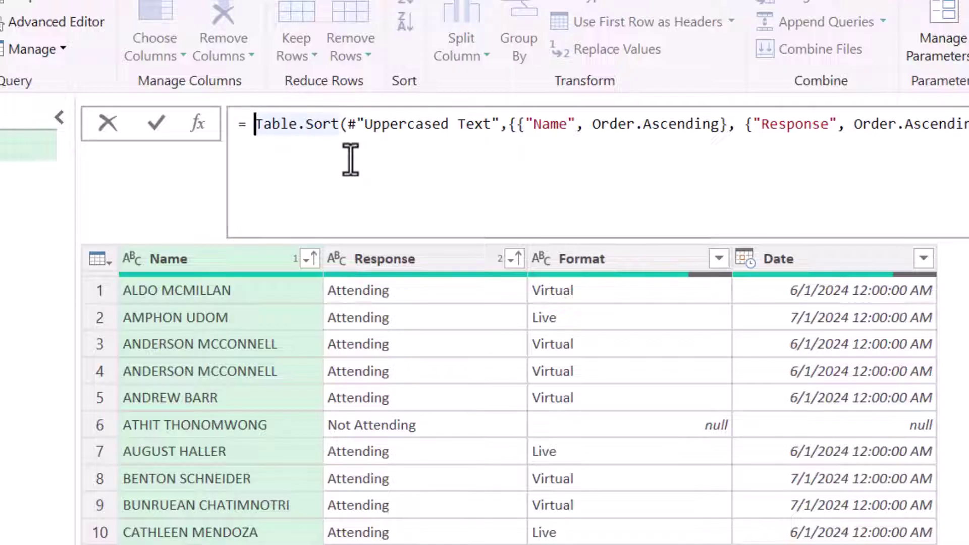
pyautogui.write('Table.')
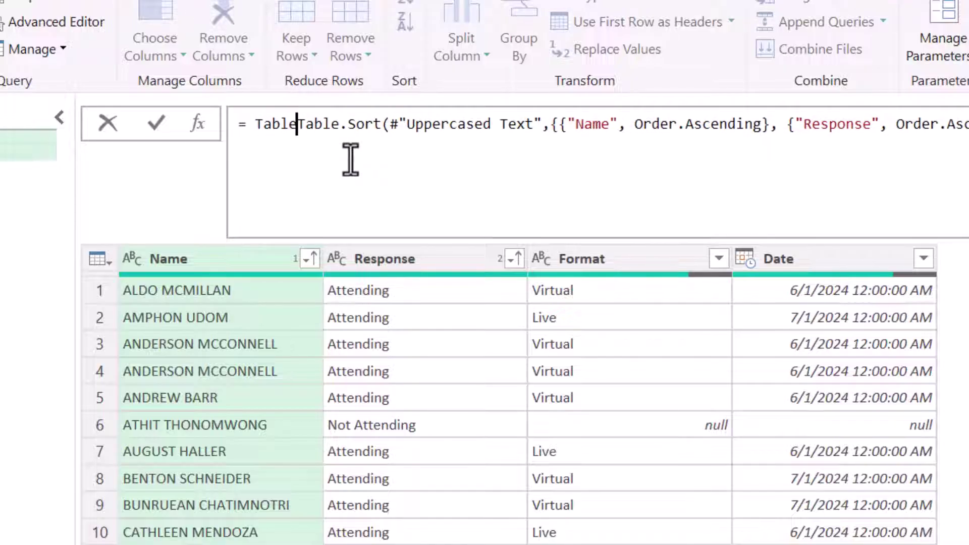
pyautogui.write('Buffer')
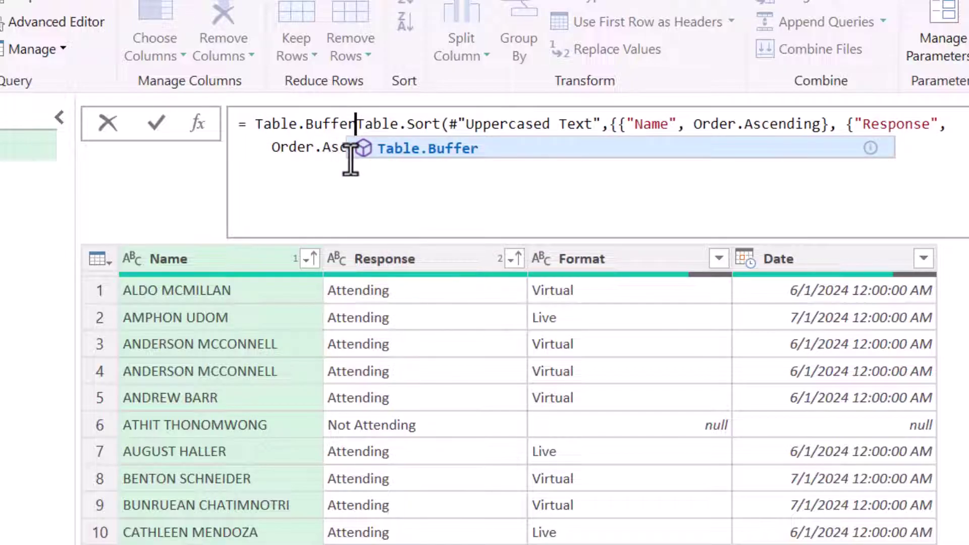
pyautogui.press('Escape')
pyautogui.write('(')
pyautogui.click(445, 172)
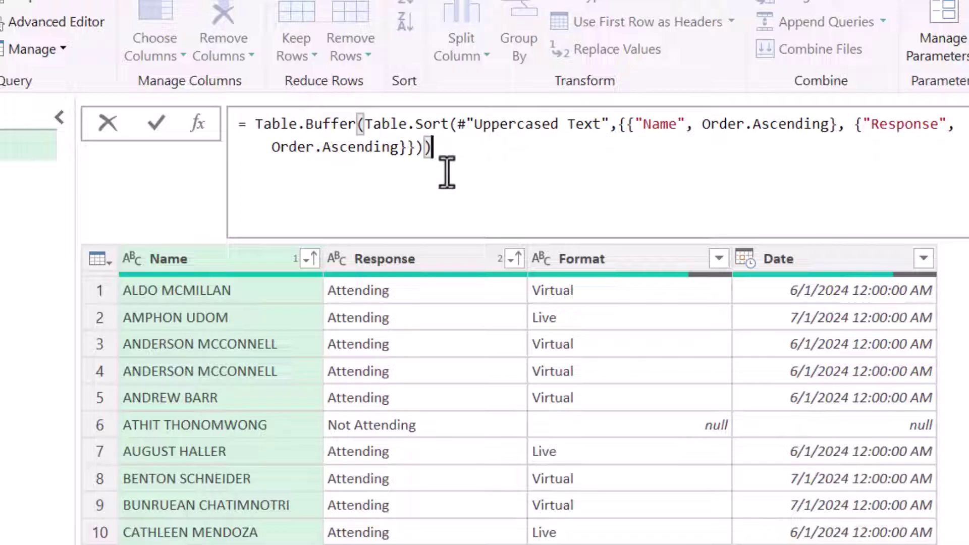
pyautogui.press('Return')
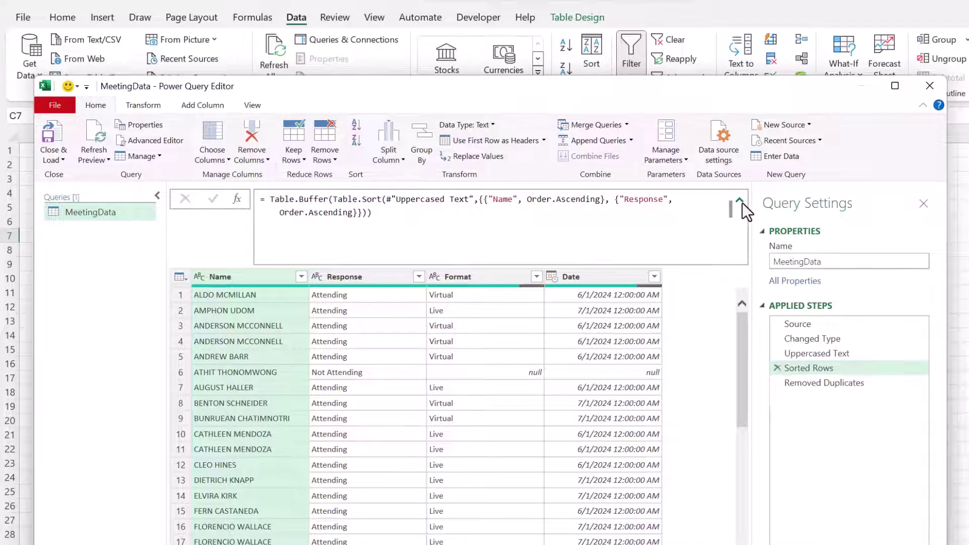
# Collapse the formula bar and confirm at Removed Duplicates that each attendee keeps one Attending row
pyautogui.click(741, 201)
pyautogui.click(804, 385)
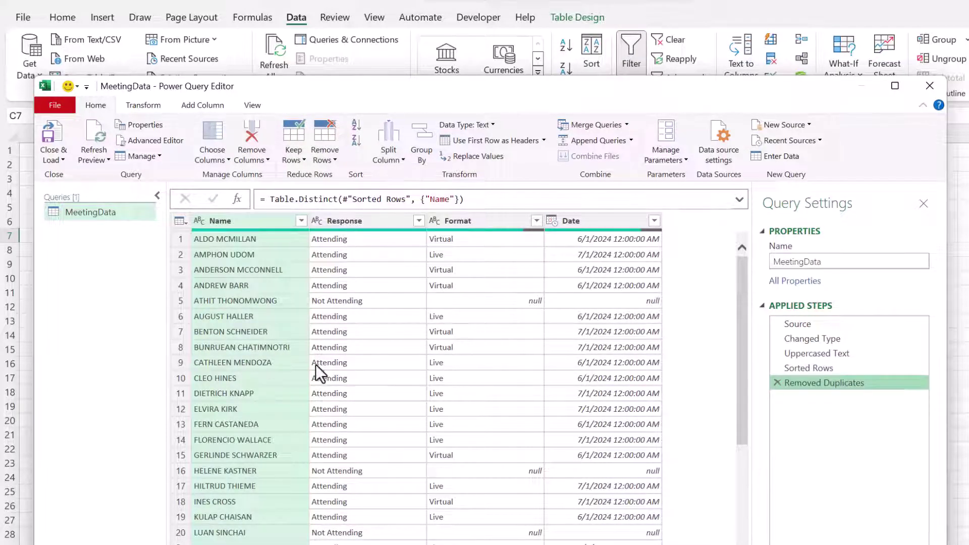
pyautogui.scroll(-4, 310, 368)
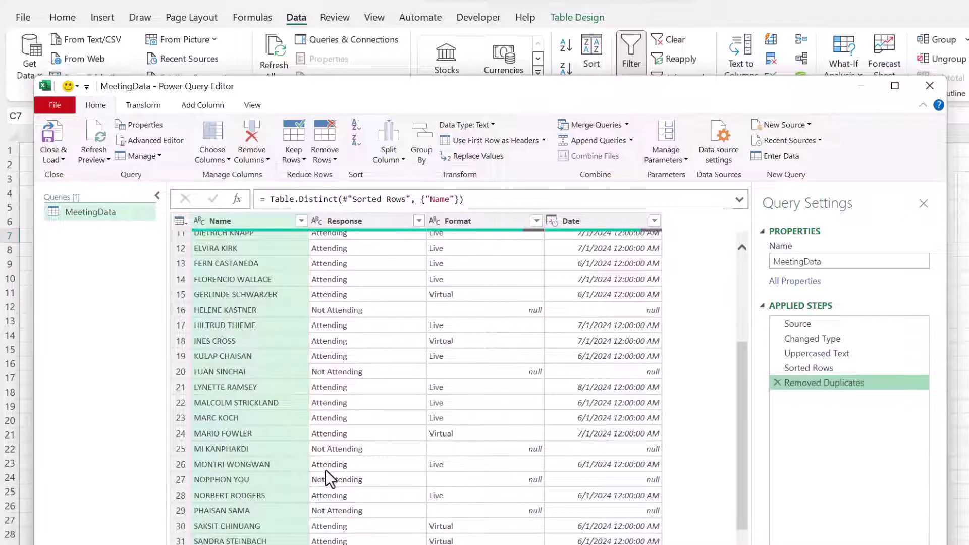
pyautogui.click(303, 480)
pyautogui.scroll(-2, 291, 467)
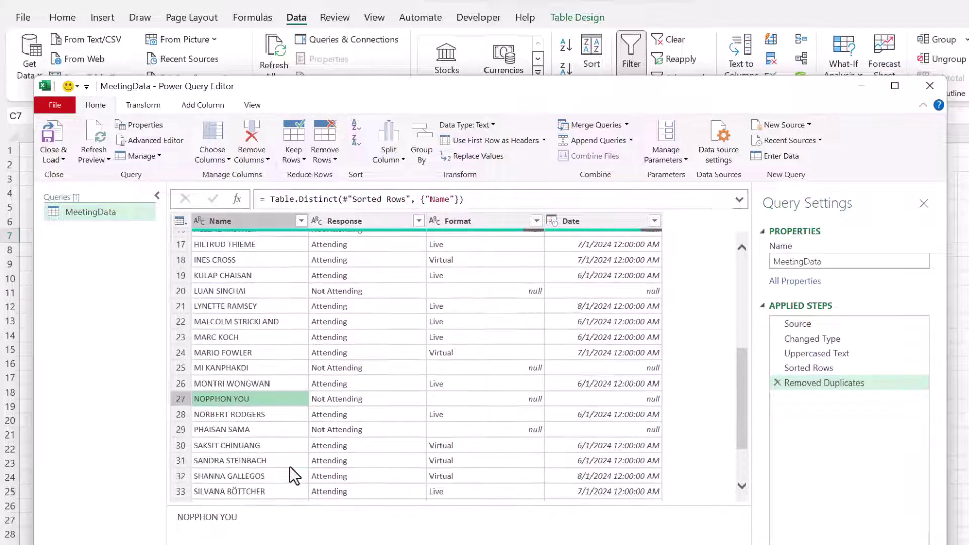
pyautogui.click(286, 418)
pyautogui.click(331, 415)
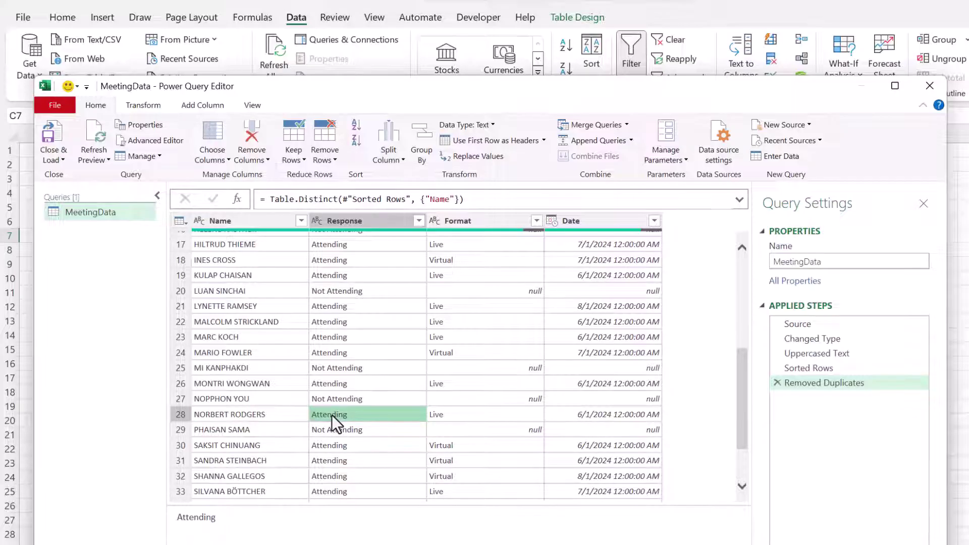
pyautogui.scroll(-1, 332, 418)
pyautogui.click(271, 420)
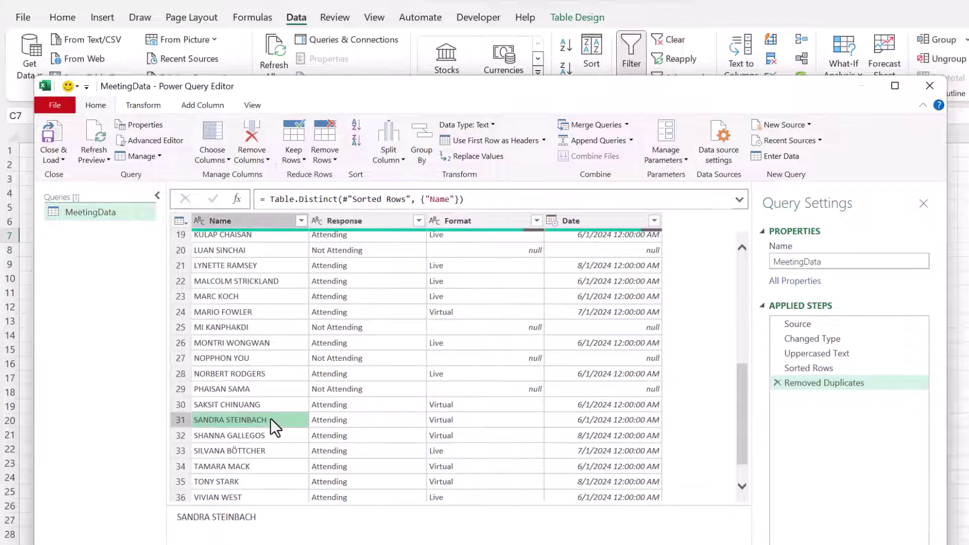
pyautogui.click(329, 421)
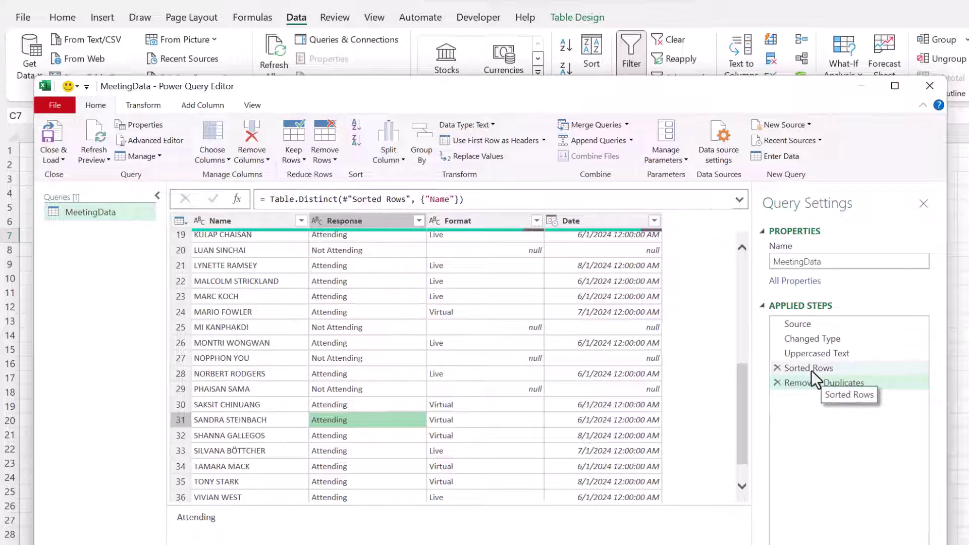
pyautogui.scroll(-1, 525, 415)
pyautogui.scroll(8, 524, 414)
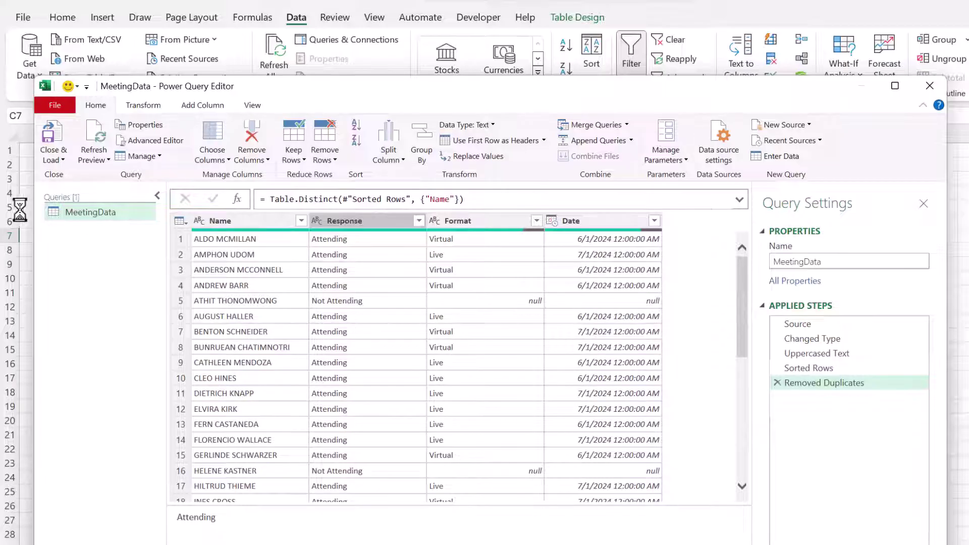
# Close & Load To a table on the existing worksheet starting at cell G2
pyautogui.click(60, 158)
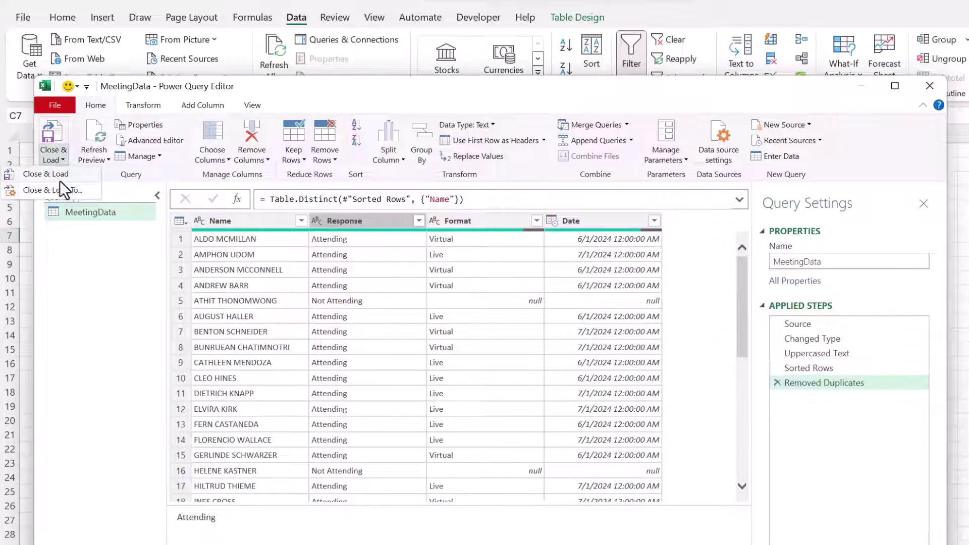
pyautogui.click(59, 178)
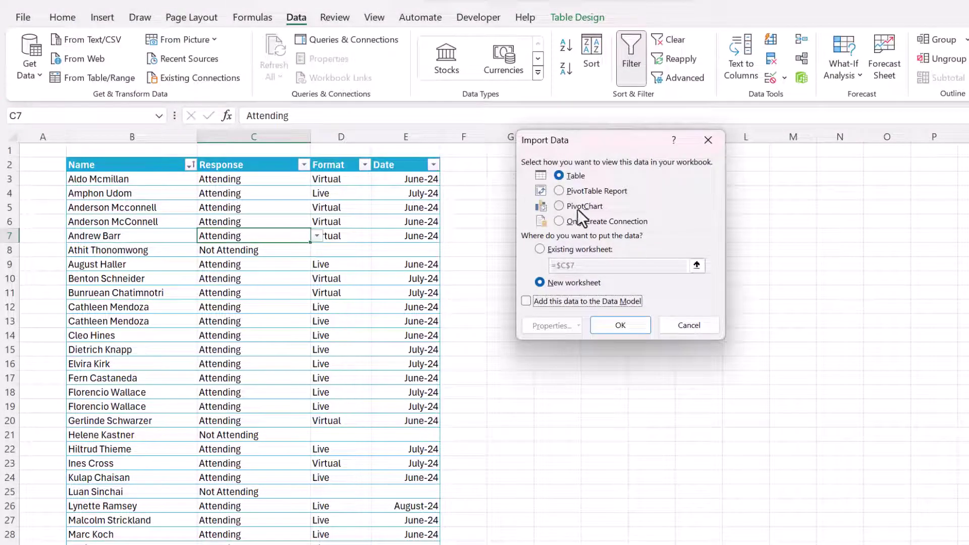
pyautogui.click(565, 250)
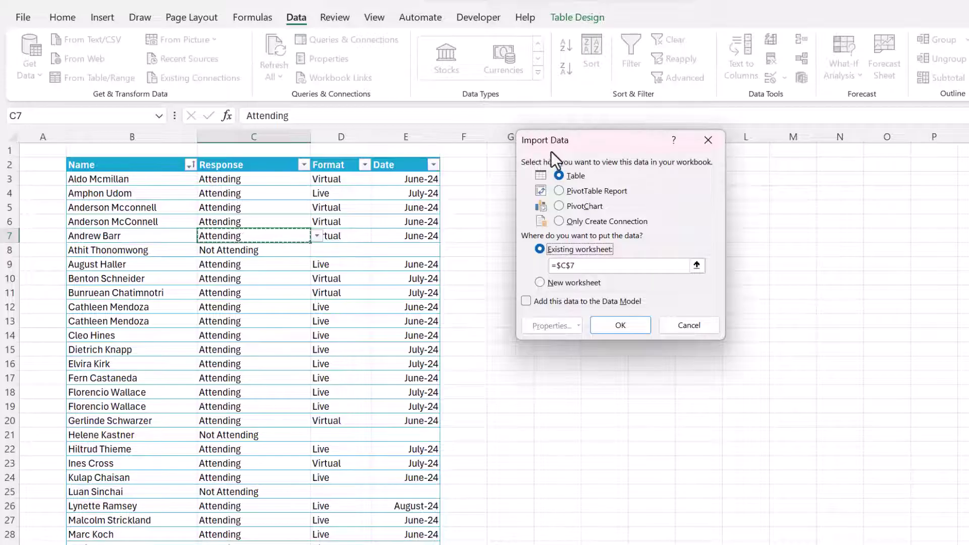
pyautogui.moveTo(550, 138); pyautogui.dragTo(662, 143)
pyautogui.click(546, 162)
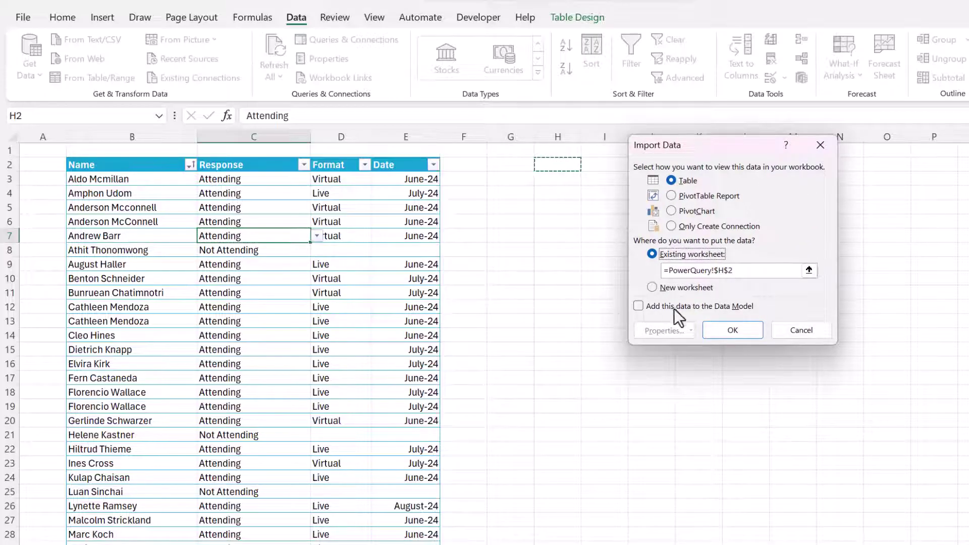
pyautogui.click(510, 165)
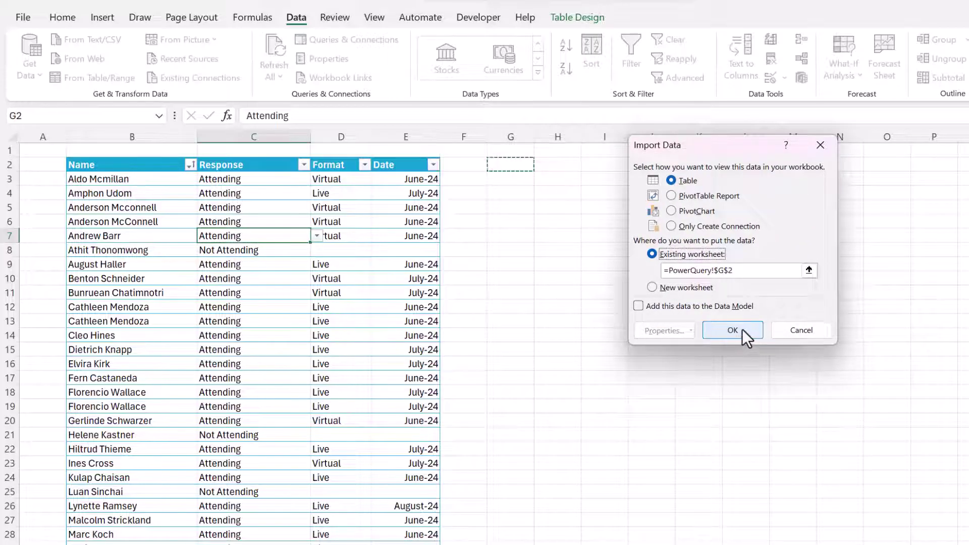
pyautogui.click(733, 330)
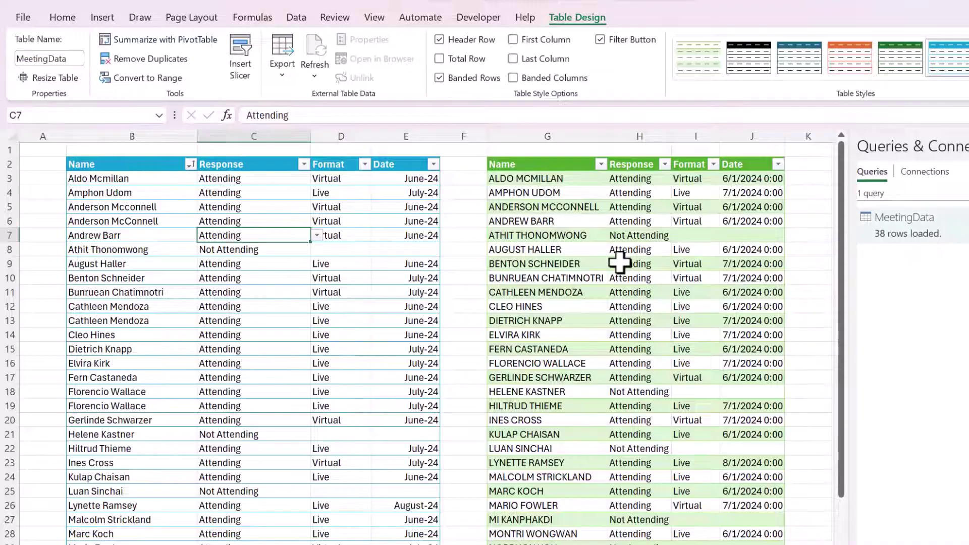
pyautogui.scroll(-5, 621, 259)
pyautogui.scroll(-1, 618, 280)
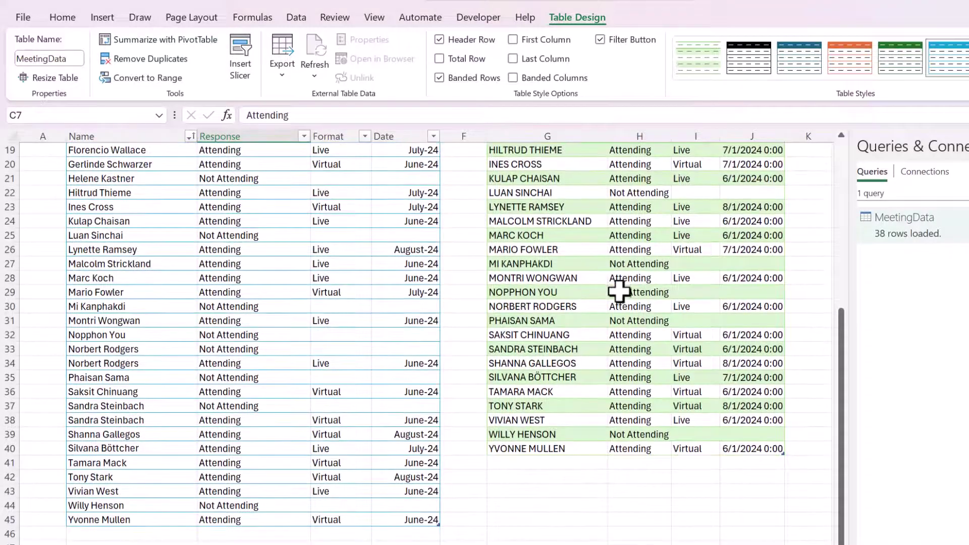
pyautogui.scroll(6, 619, 283)
pyautogui.scroll(-5, 618, 291)
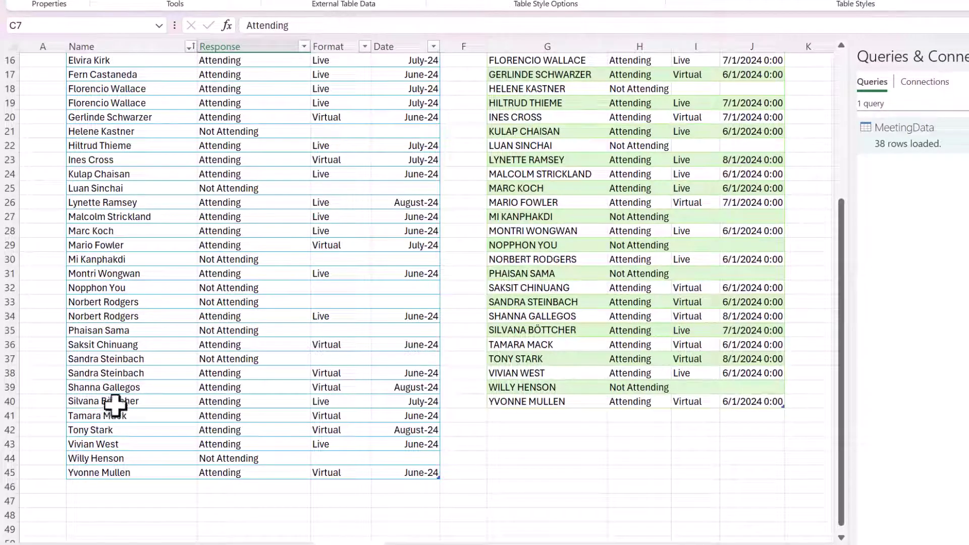
pyautogui.moveTo(115, 406); pyautogui.dragTo(399, 402)
pyautogui.hotkey('ctrl', 'c')
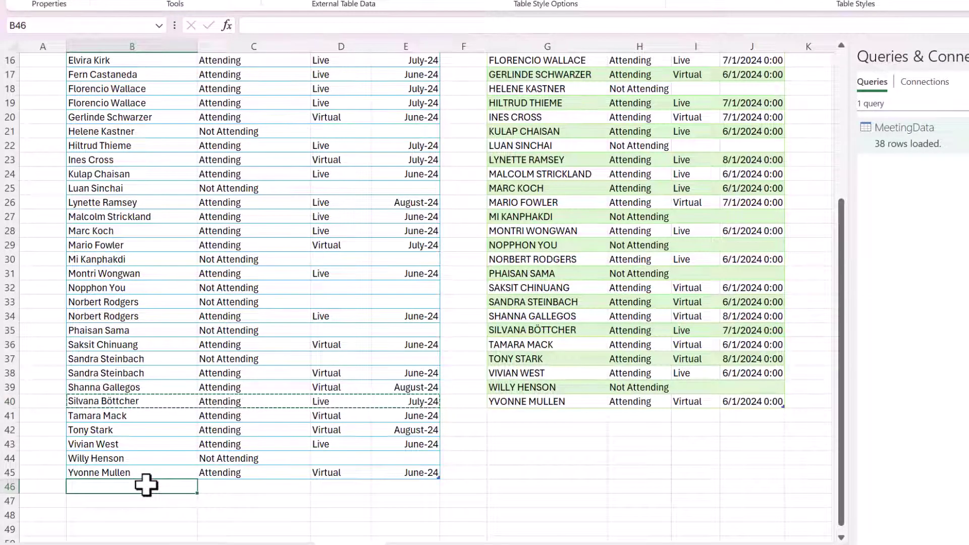
pyautogui.click(145, 485)
pyautogui.hotkey('ctrl', 'v')
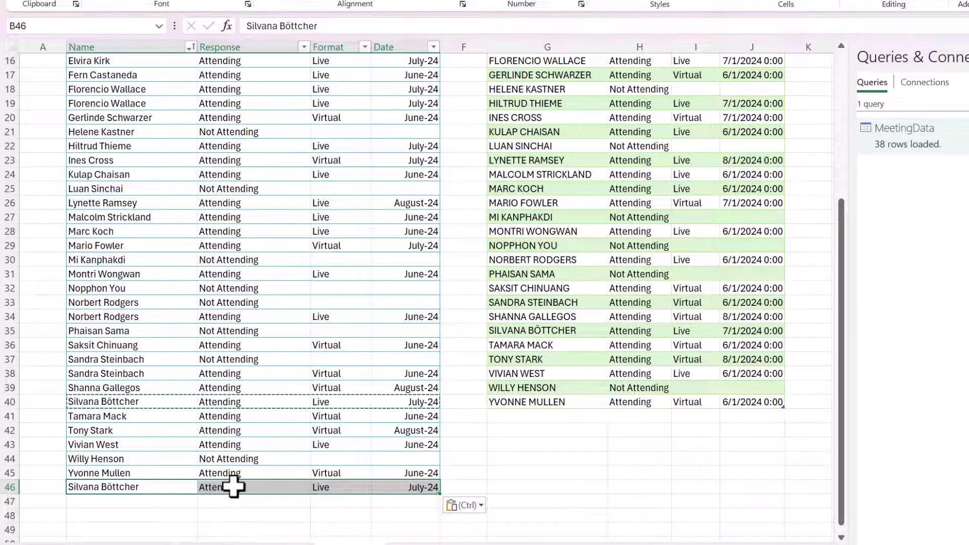
pyautogui.click(203, 501)
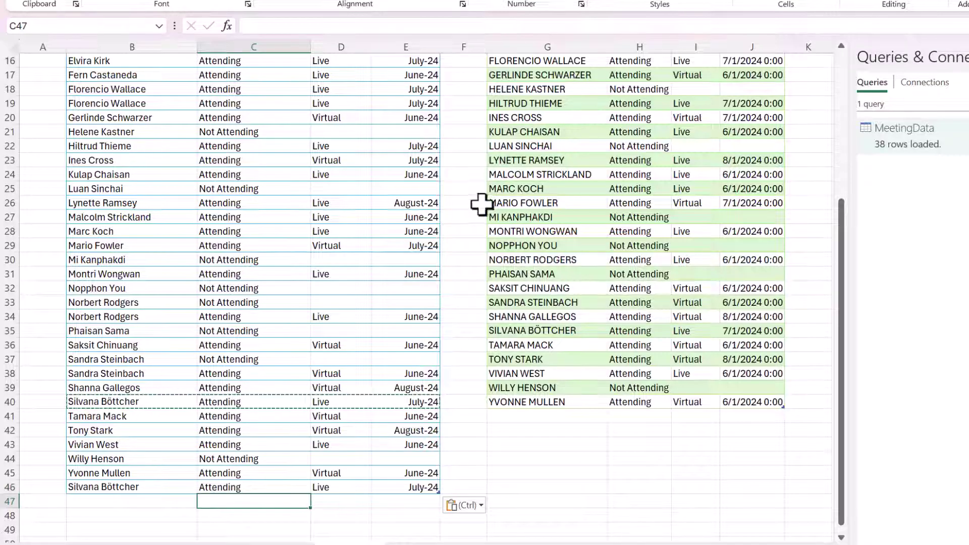
pyautogui.rightClick(504, 202)
pyautogui.press('Escape')
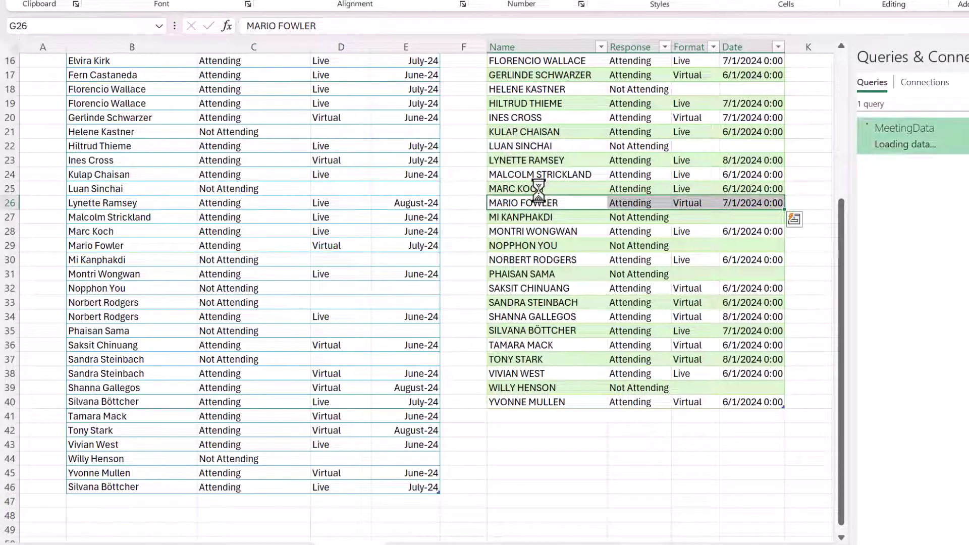
pyautogui.click(563, 233)
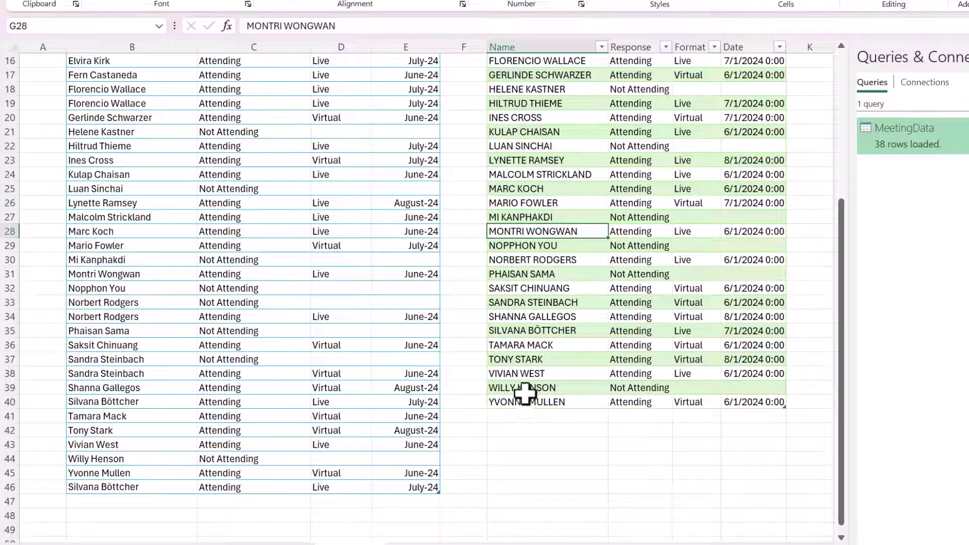
pyautogui.click(76, 444)
pyautogui.click(143, 474)
pyautogui.doubleClick(151, 487)
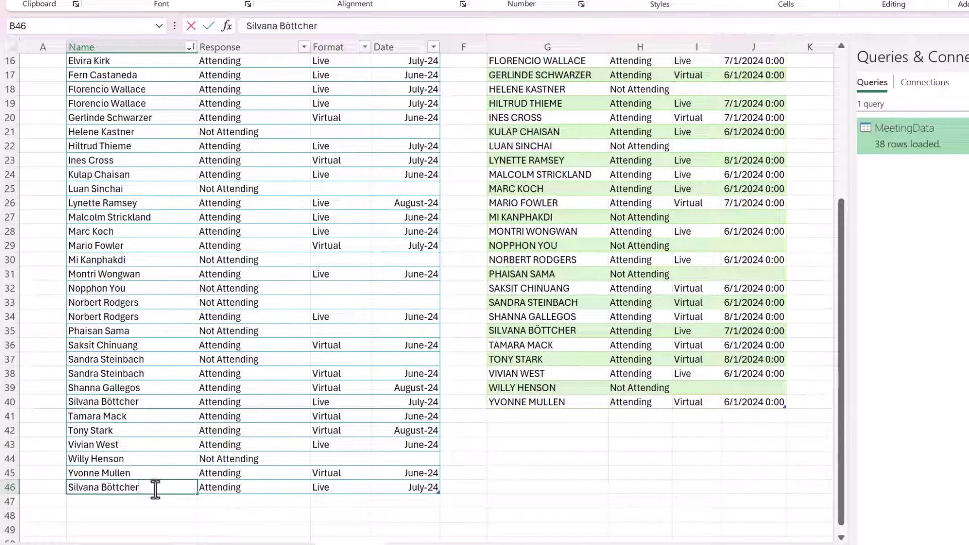
pyautogui.press('Return')
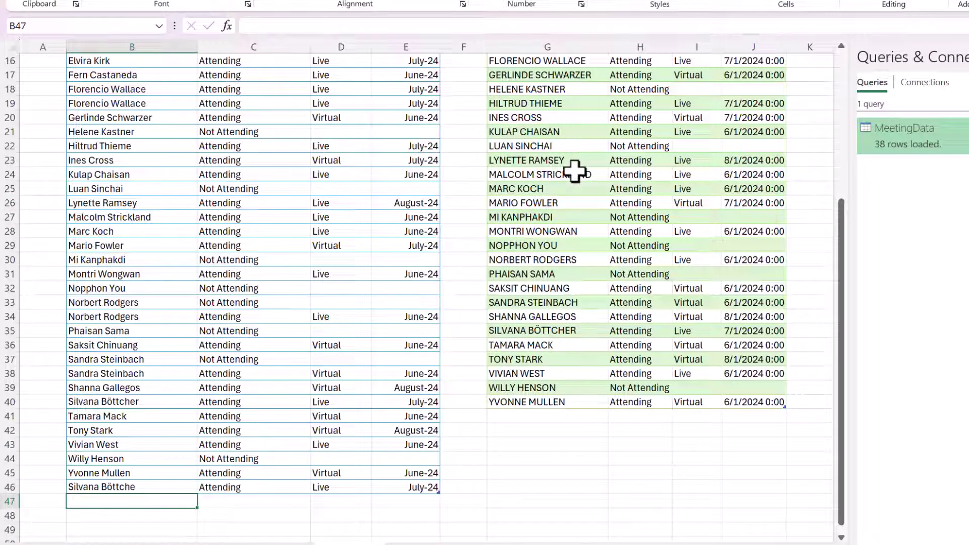
# Refresh the green cleaned table and compare the two SILVANA rows it now lists
pyautogui.rightClick(580, 175)
pyautogui.click(619, 192)
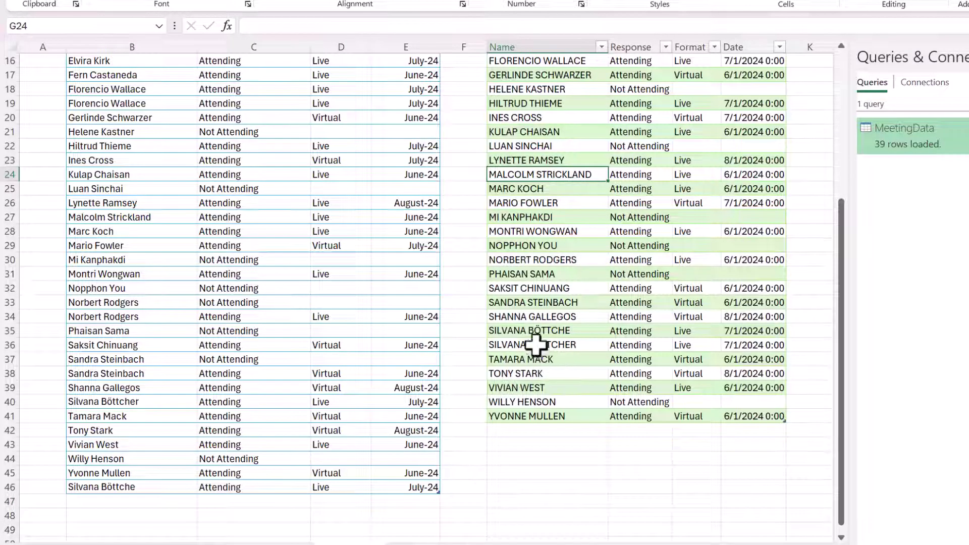
pyautogui.moveTo(539, 332); pyautogui.dragTo(747, 343)
pyautogui.click(610, 330)
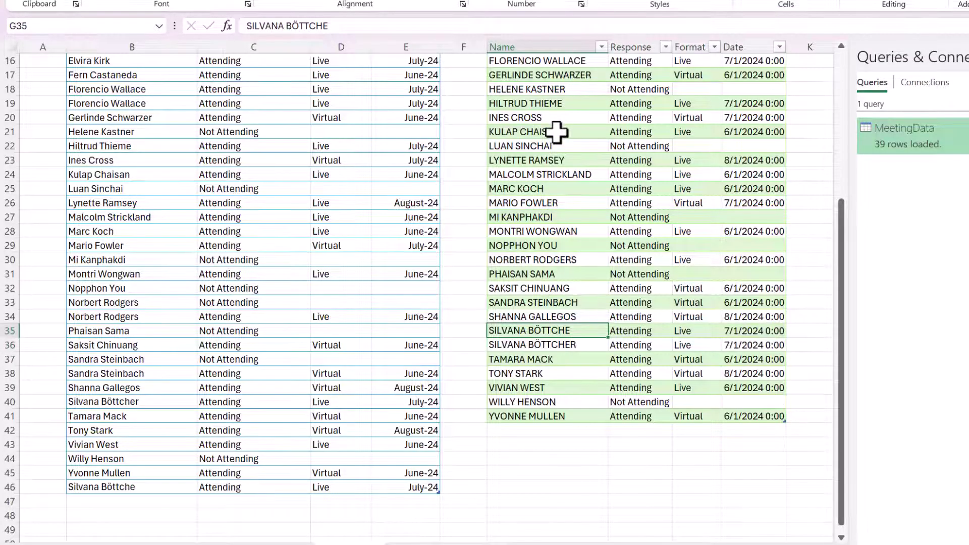
pyautogui.scroll(5, 550, 132)
pyautogui.rightClick(547, 119)
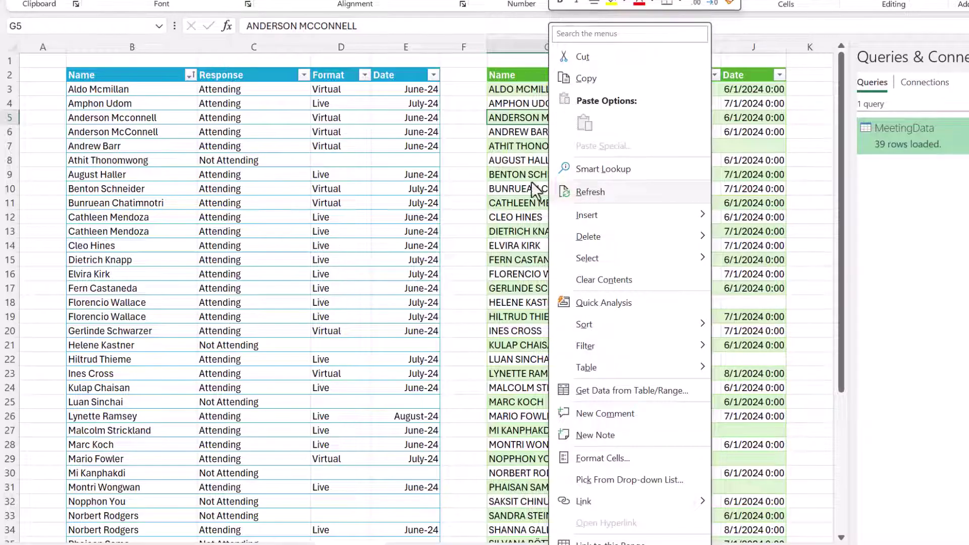
pyautogui.click(586, 195)
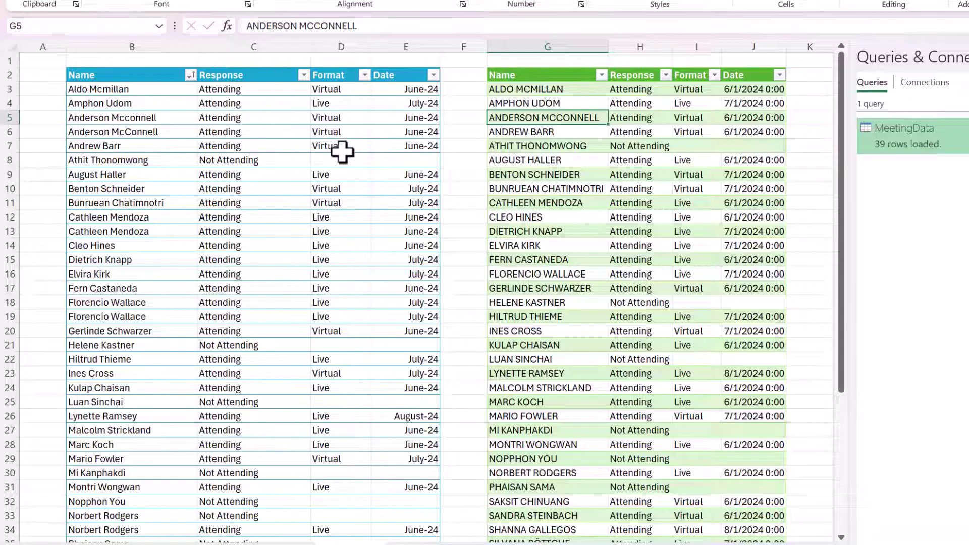
pyautogui.click(573, 201)
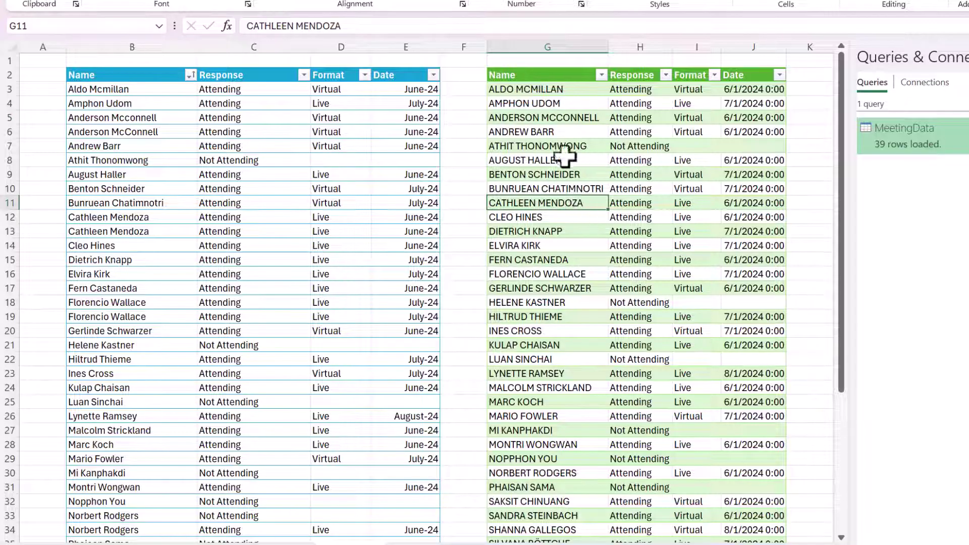
pyautogui.moveTo(564, 103); pyautogui.dragTo(740, 306)
pyautogui.click(648, 214)
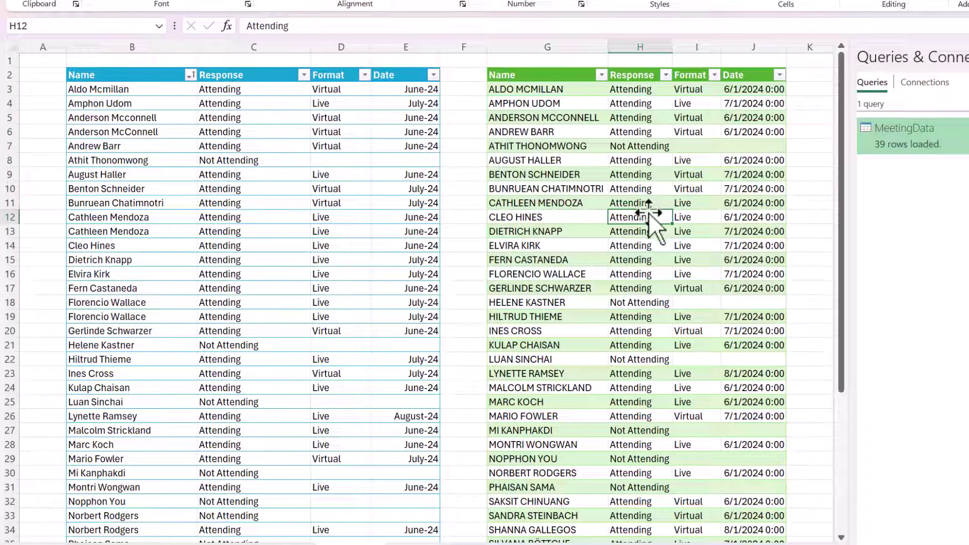